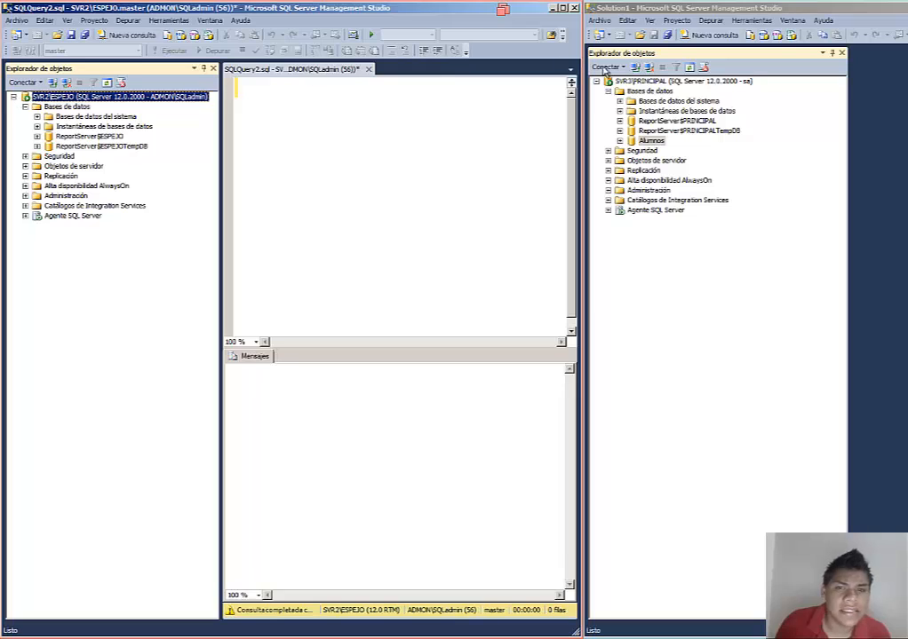
click(596, 82)
click(596, 81)
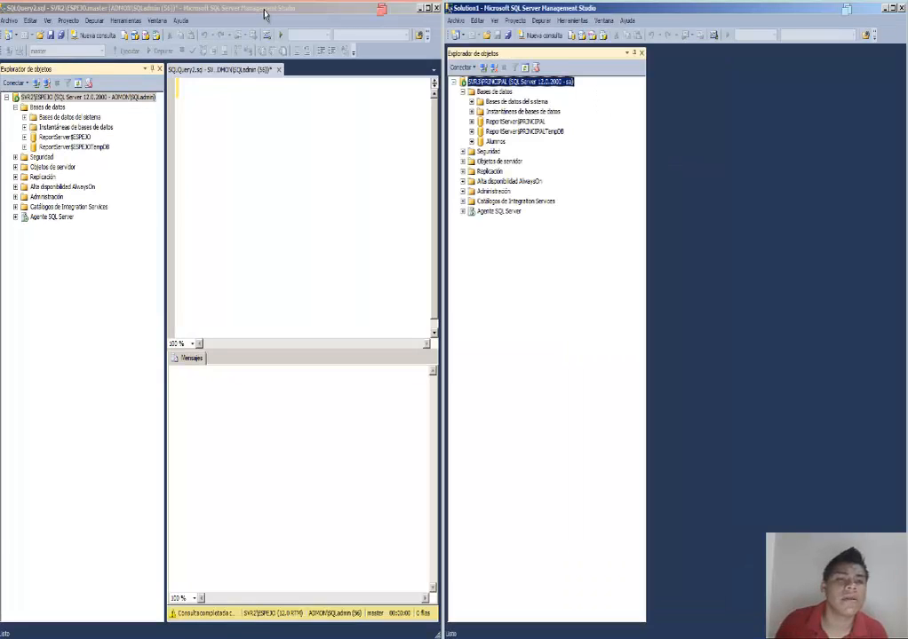
click(264, 13)
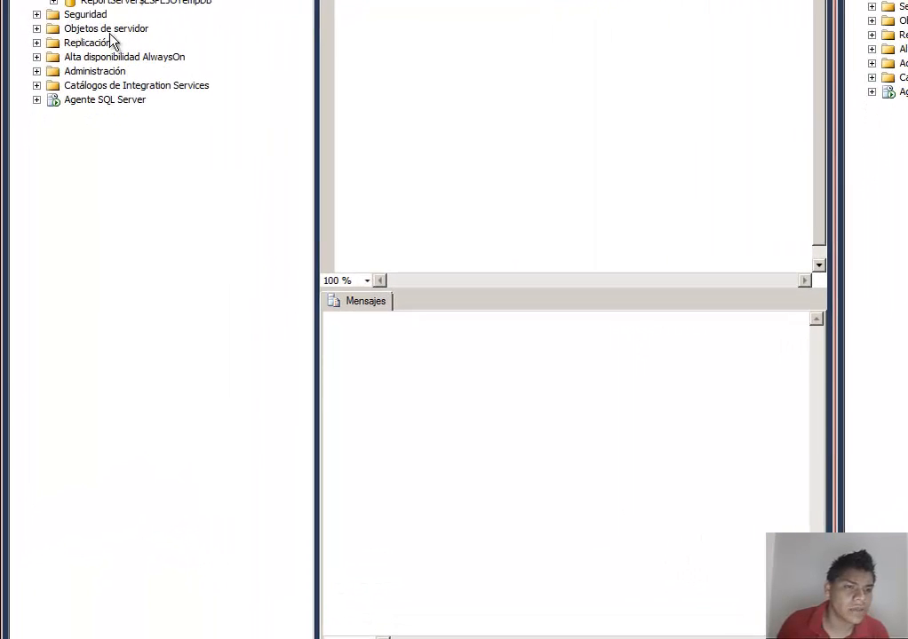
Step: Browse the SVR2\ESPEJO server objects down to the database mirroring endpoints folder and examine its contents
click(37, 29)
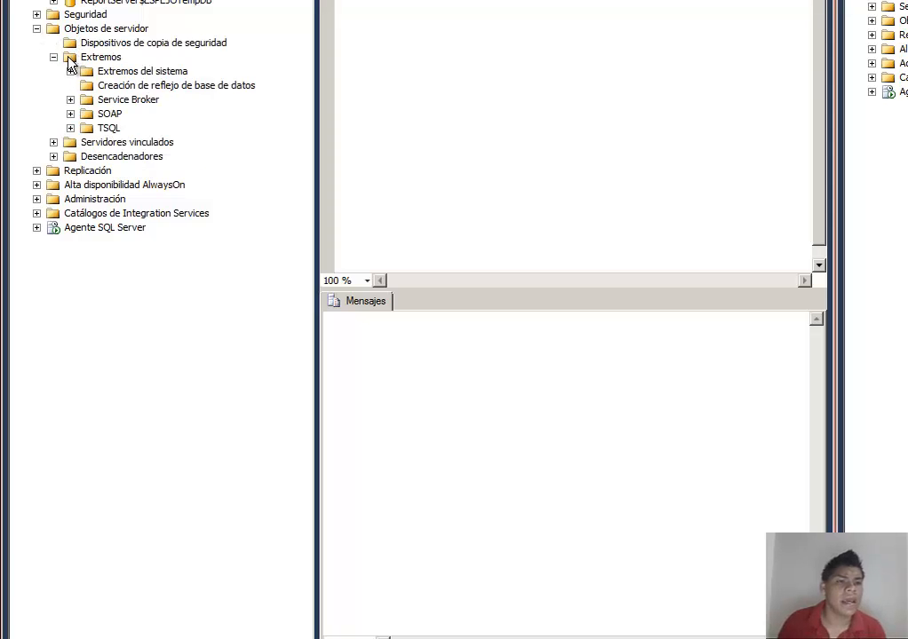
click(123, 89)
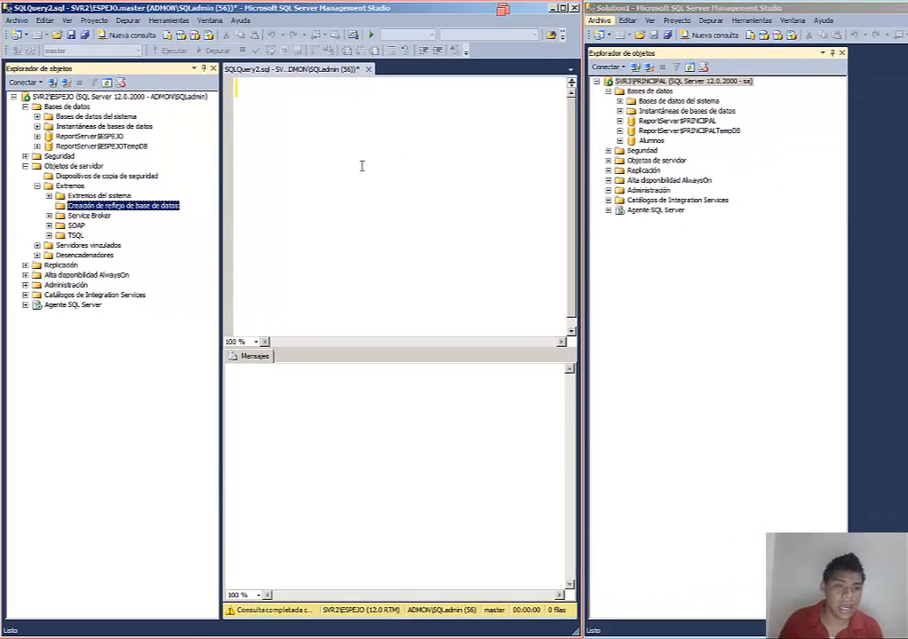
right_click(168, 206)
mouse_move(203, 217)
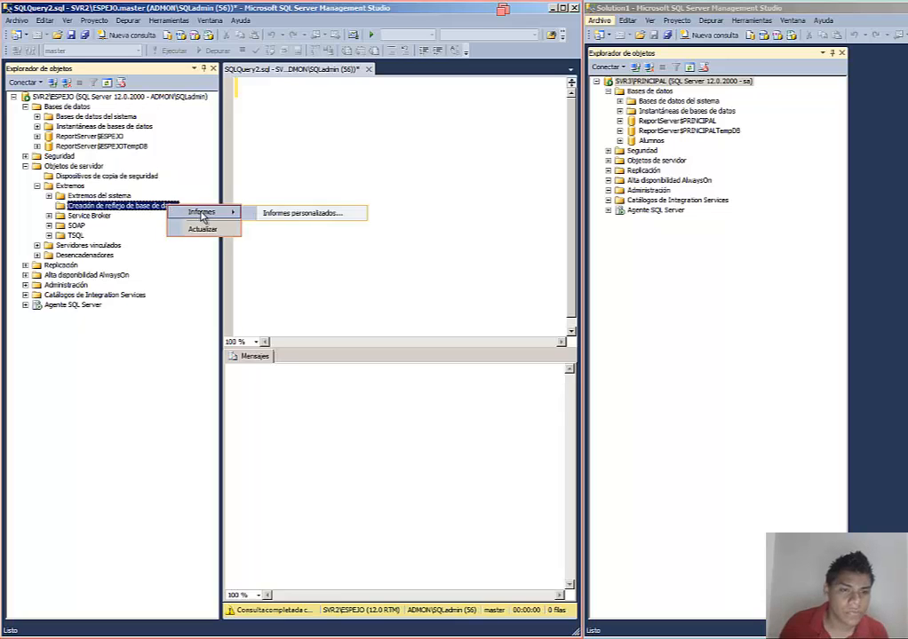
click(49, 208)
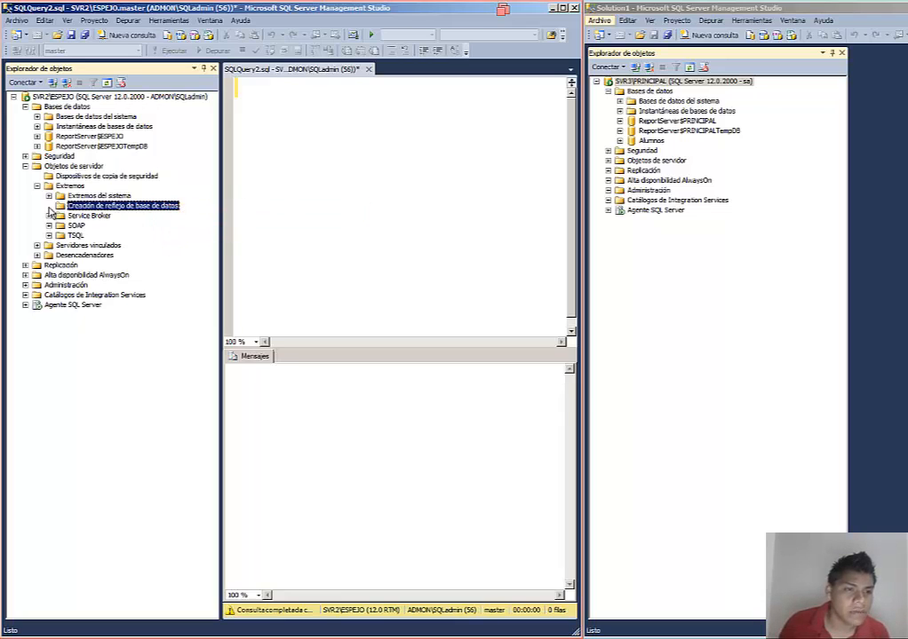
click(49, 196)
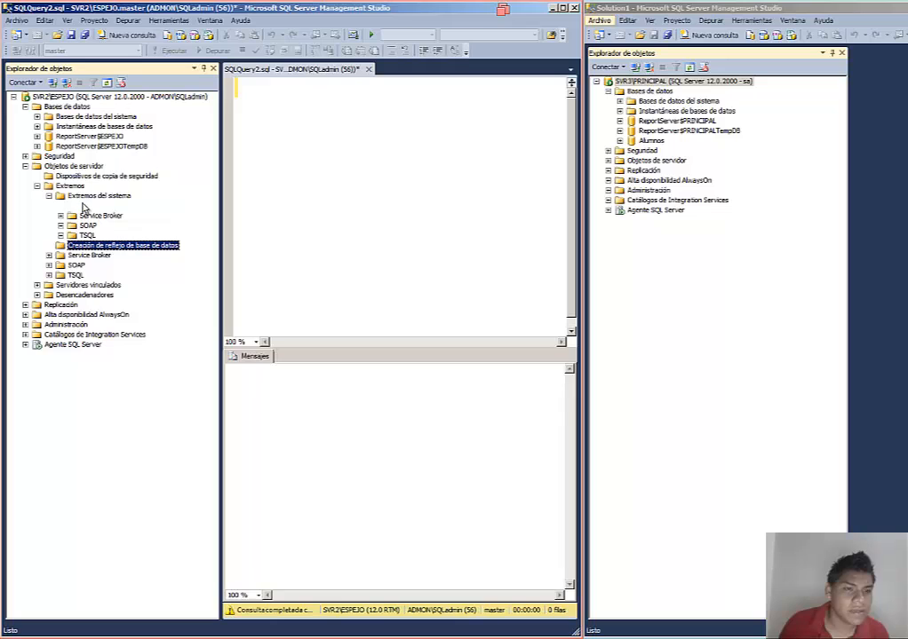
right_click(81, 204)
click(45, 209)
click(48, 195)
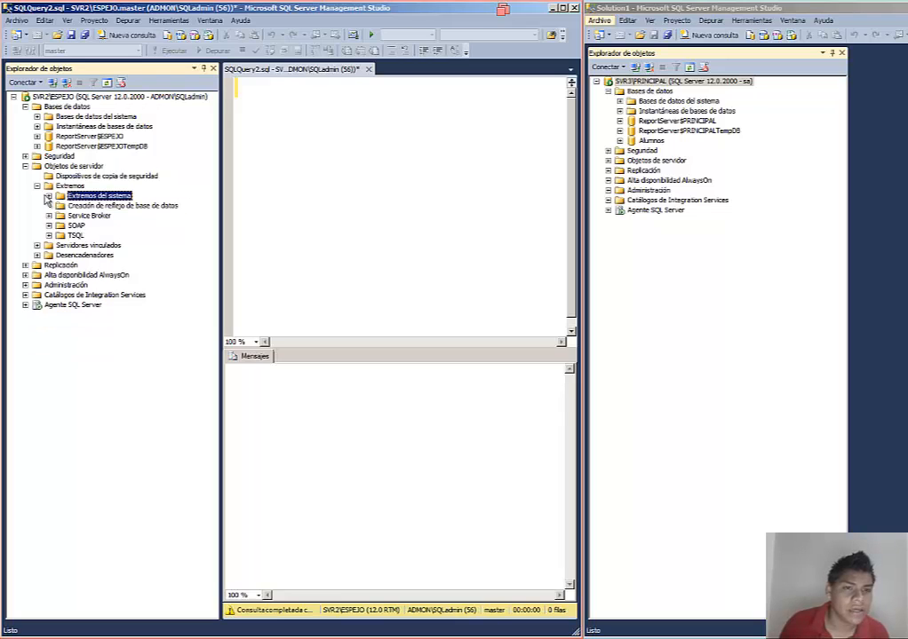
click(37, 186)
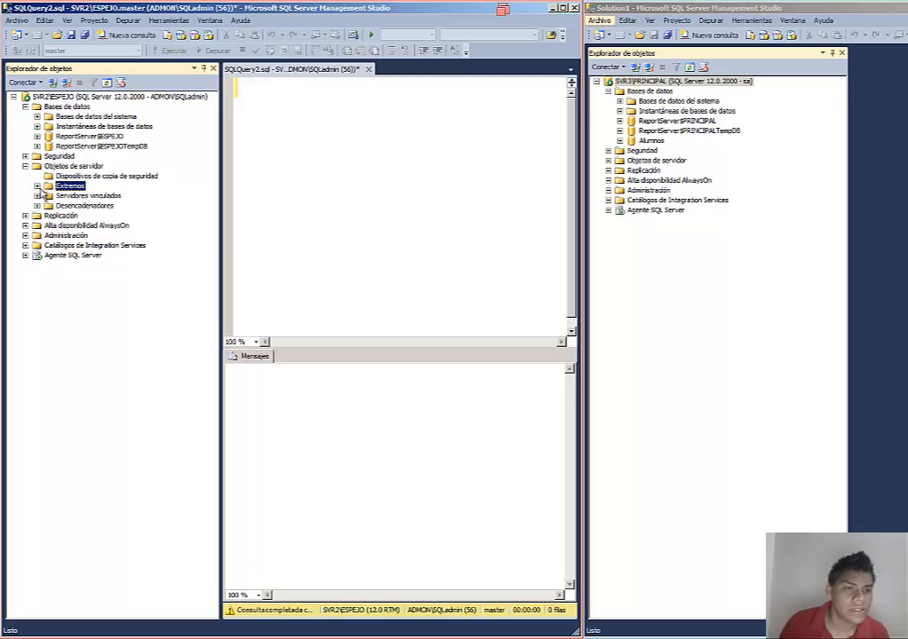
click(38, 186)
click(111, 206)
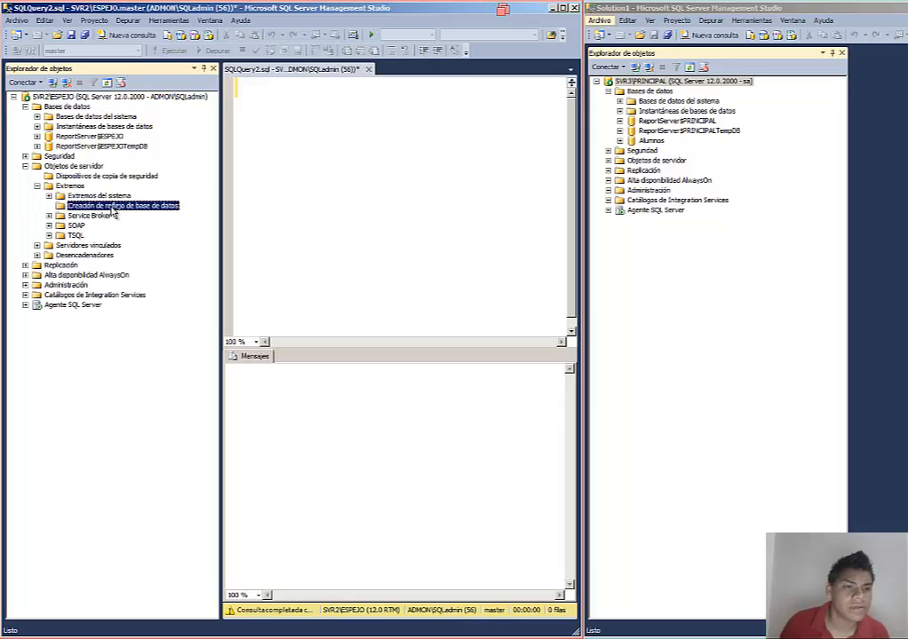
Step: Close the SQLQuery2.sql query tab without saving it
click(369, 70)
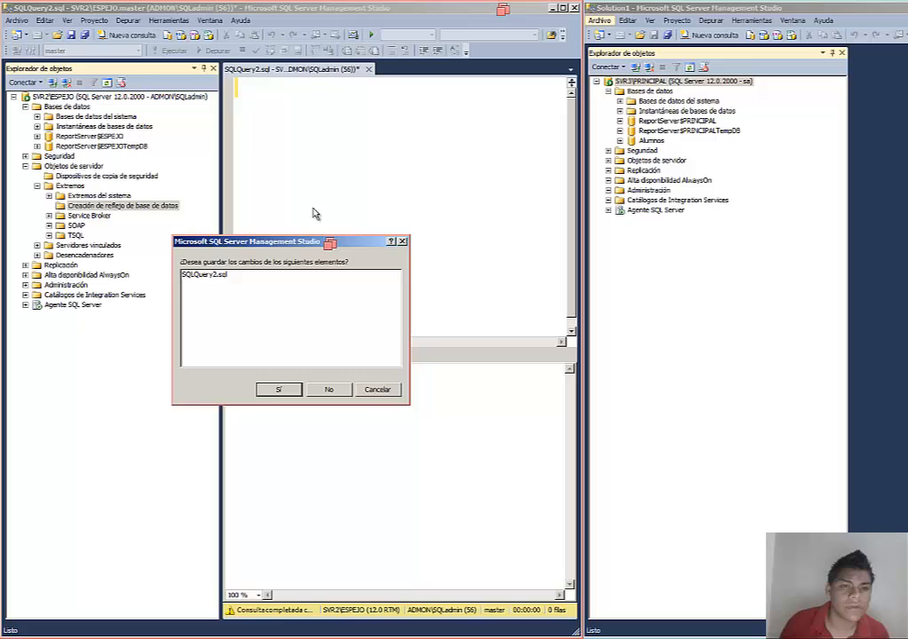
click(331, 390)
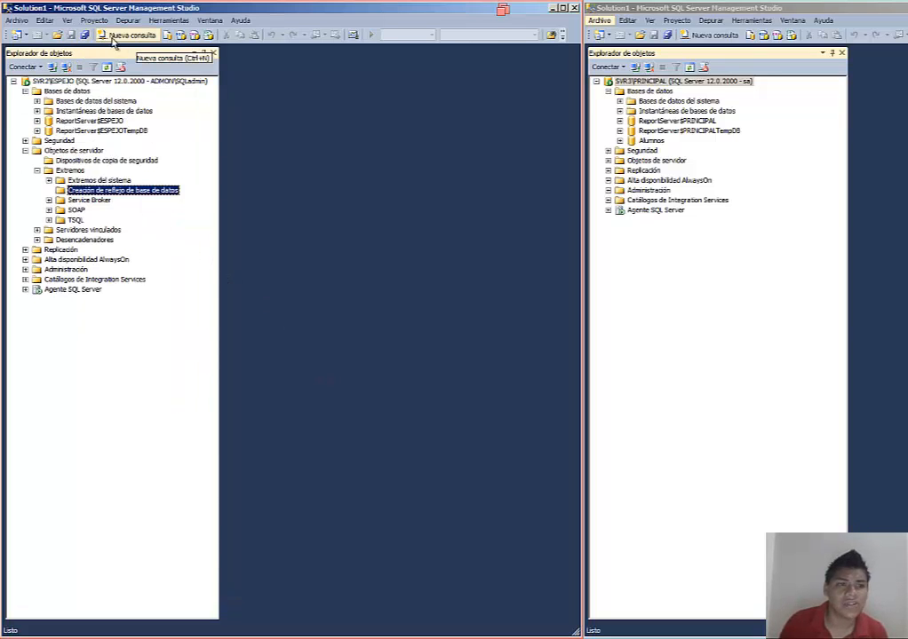
Step: Open the CrearEndPoint script file from the SQL Server Management Studio documents folder
click(61, 37)
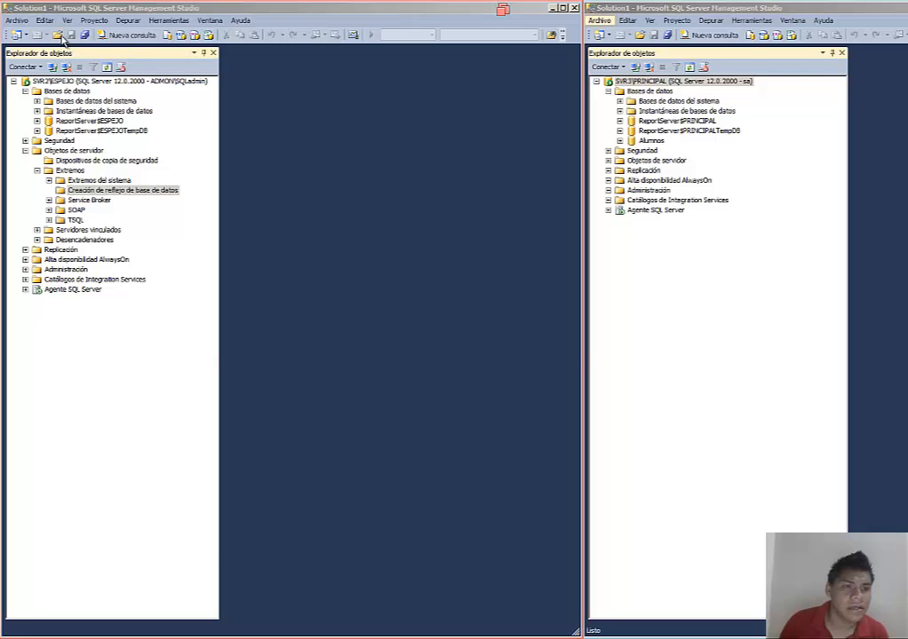
click(147, 149)
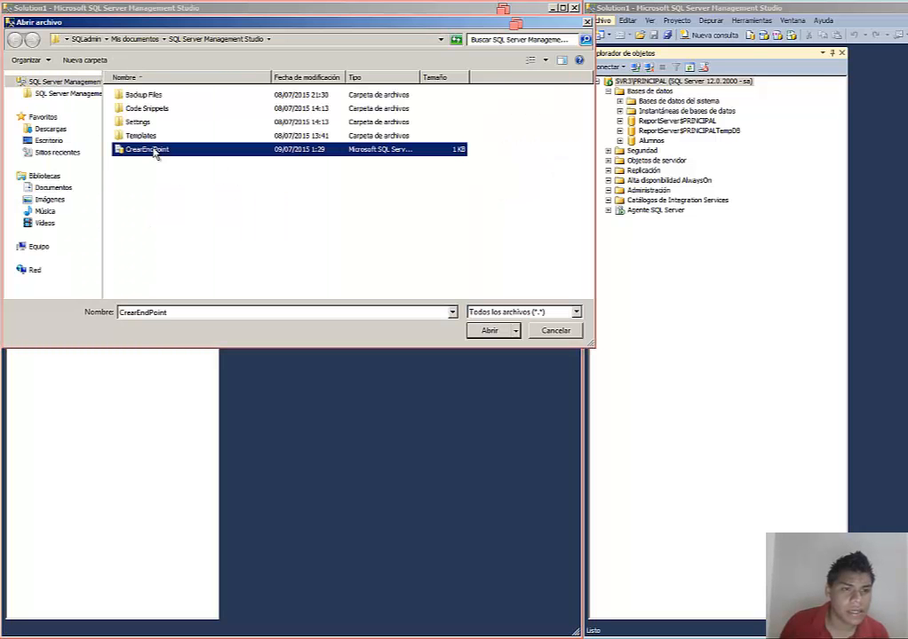
click(489, 330)
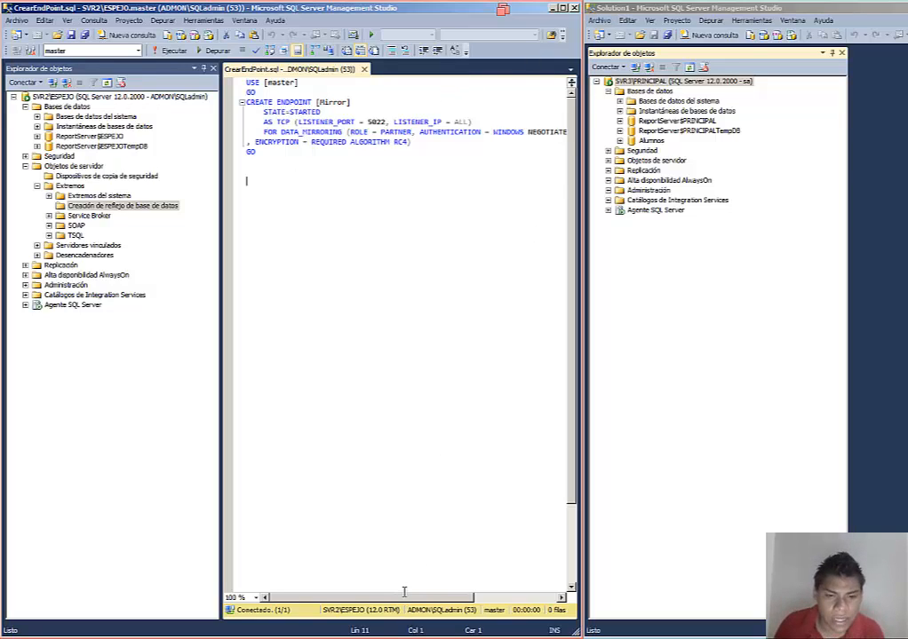
Step: Select the whole CREATE ENDPOINT [Mirror] script on SVR2\ESPEJO and execute it
drag(412, 599, 346, 603)
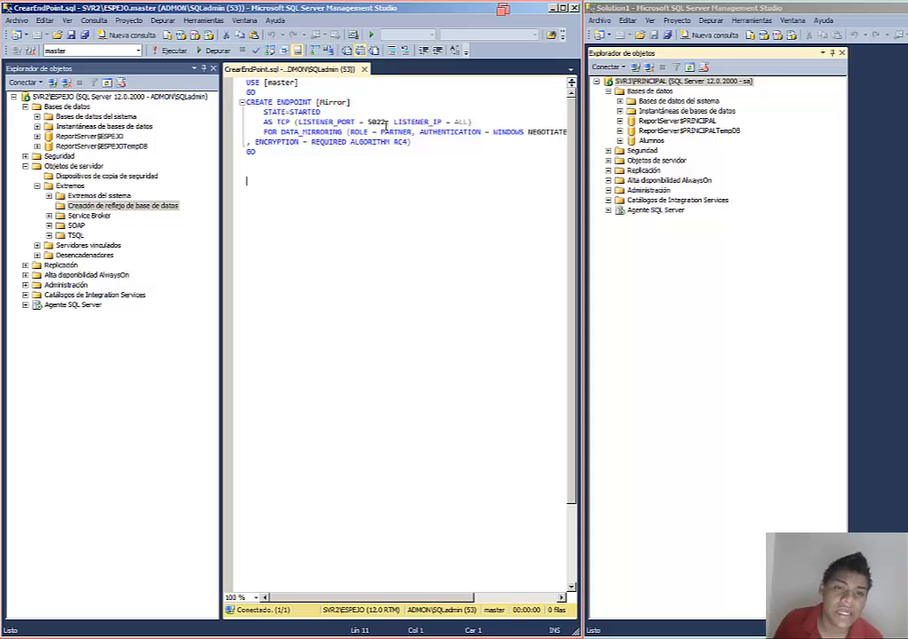
drag(387, 123, 367, 121)
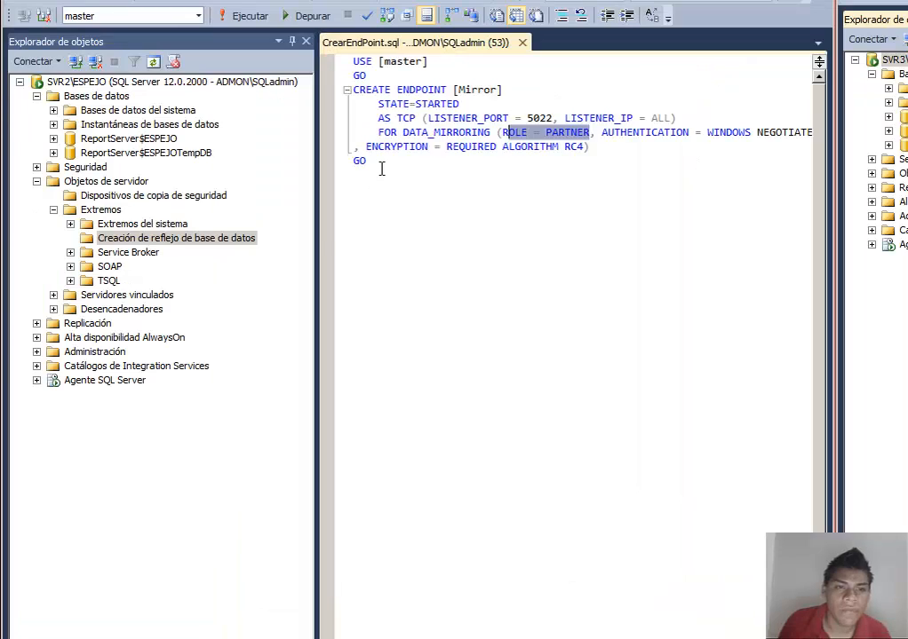
drag(266, 157, 218, 80)
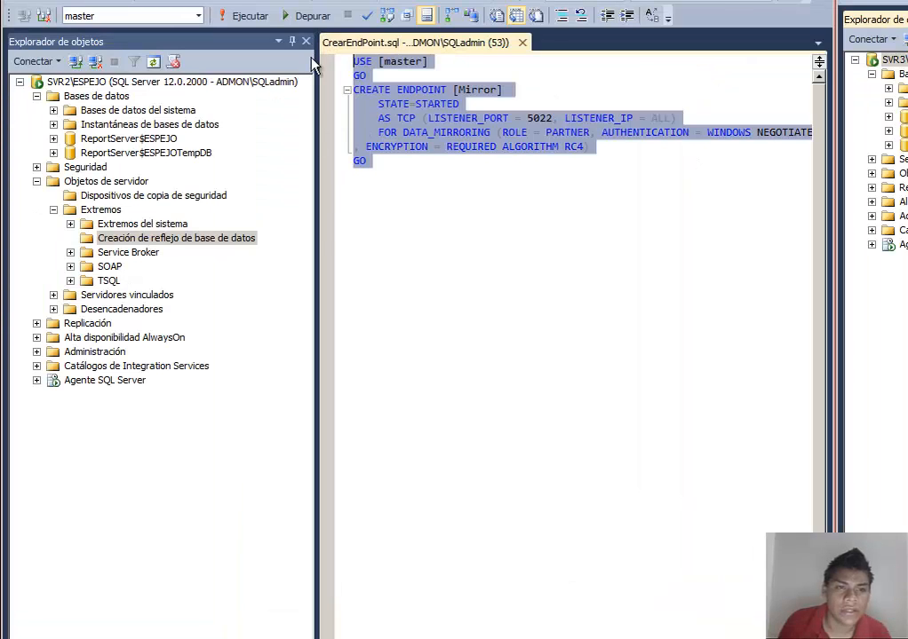
click(248, 19)
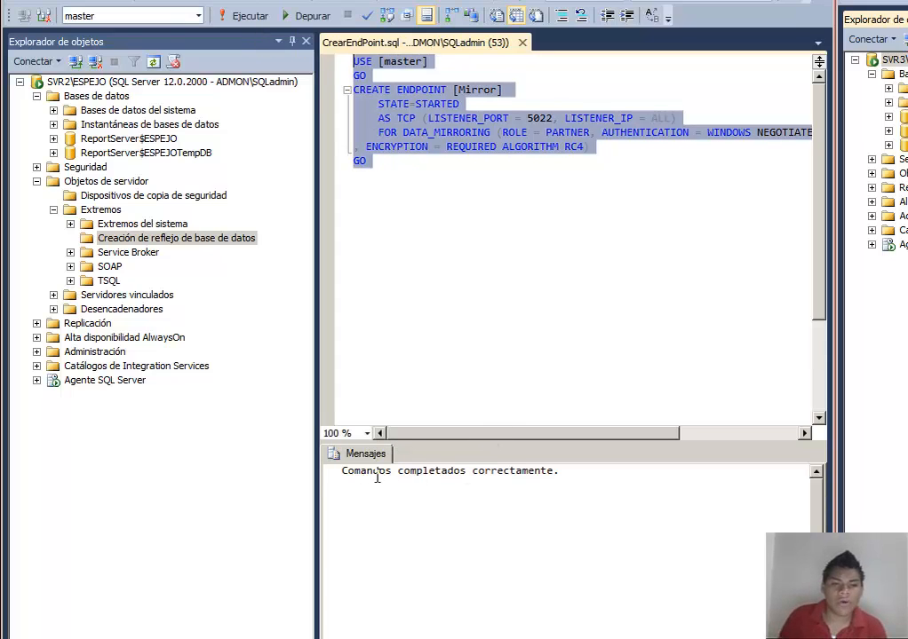
Step: Refresh the server objects and expand the database mirroring folder to check for the new Mirror endpoint
drag(360, 471, 559, 471)
click(560, 472)
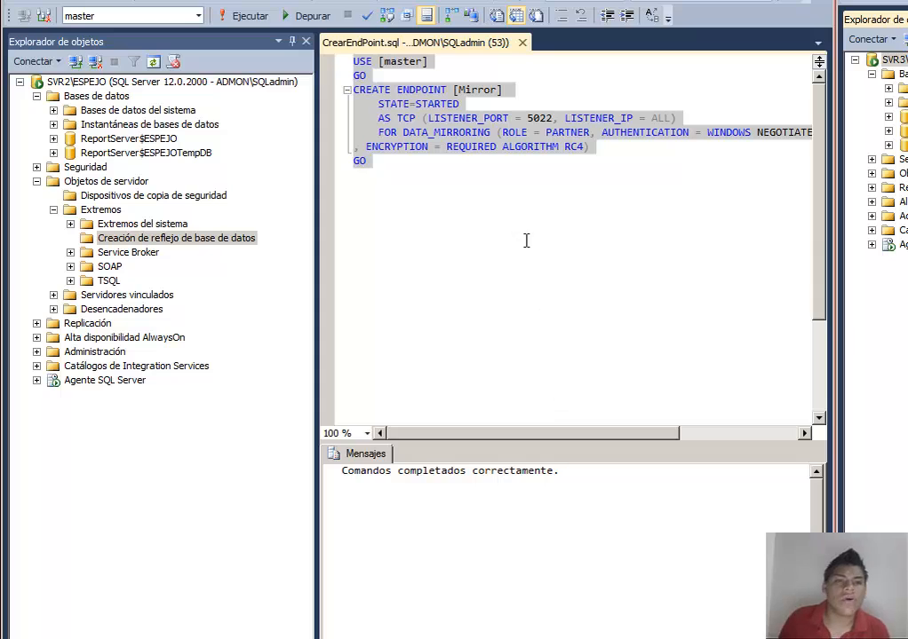
click(80, 168)
right_click(78, 169)
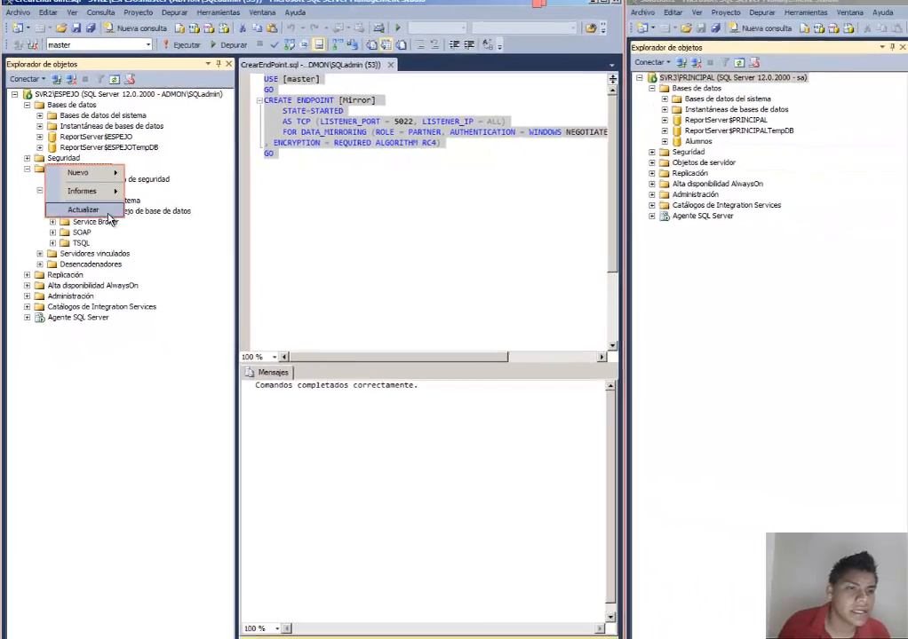
click(128, 224)
click(36, 185)
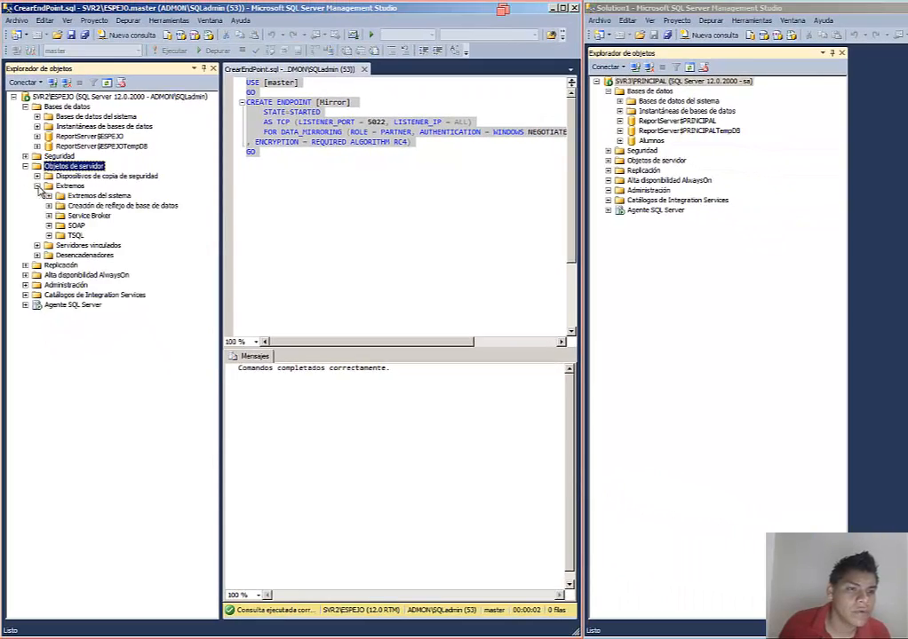
click(48, 205)
click(88, 215)
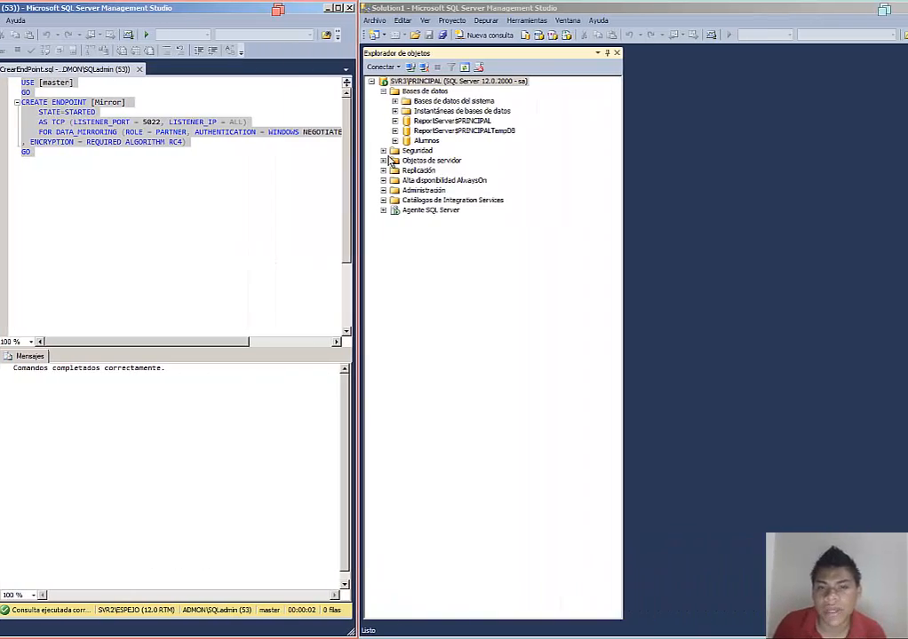
Step: Expand the SVR3\PRINCIPAL server objects down to its database mirroring endpoints folder
click(326, 164)
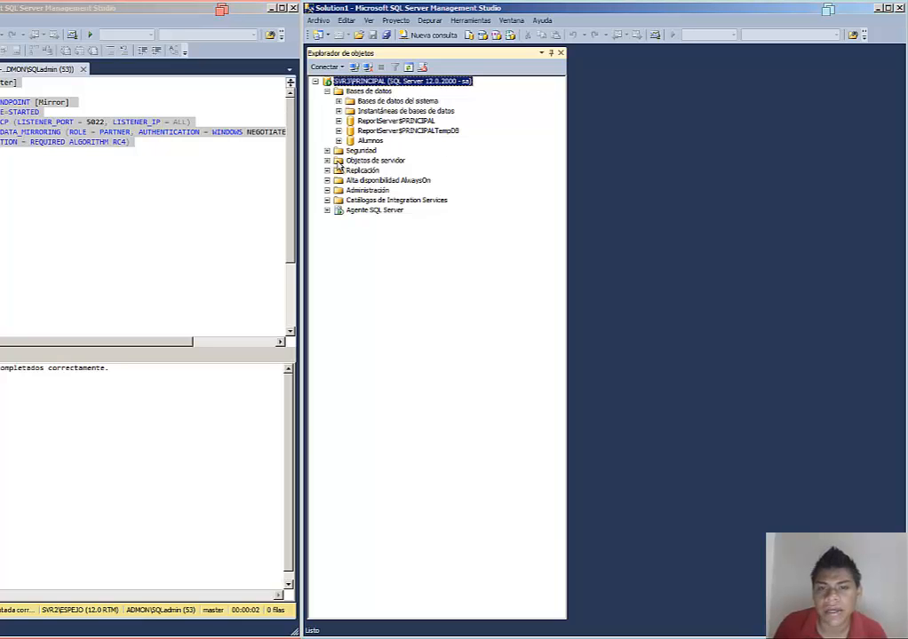
click(327, 161)
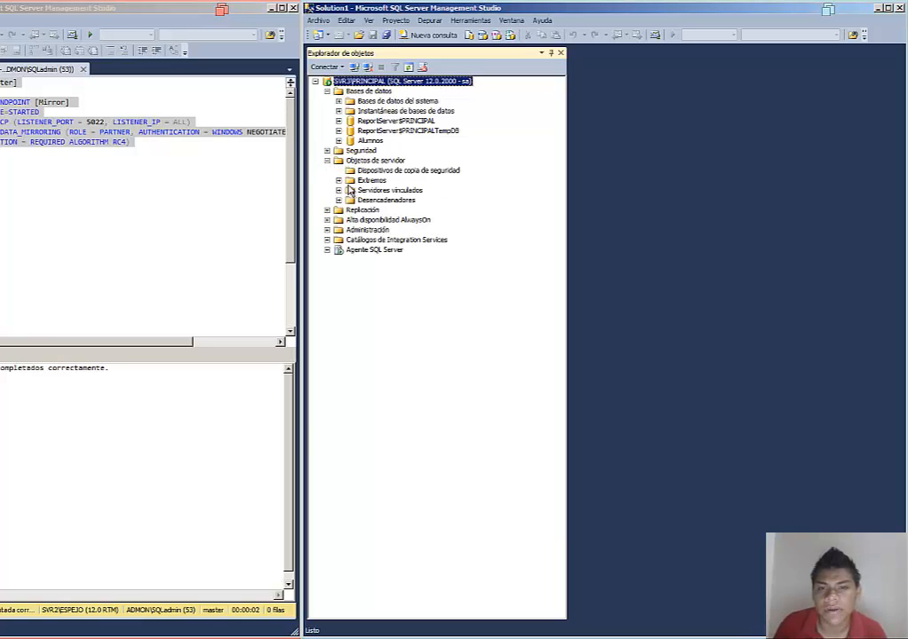
click(338, 180)
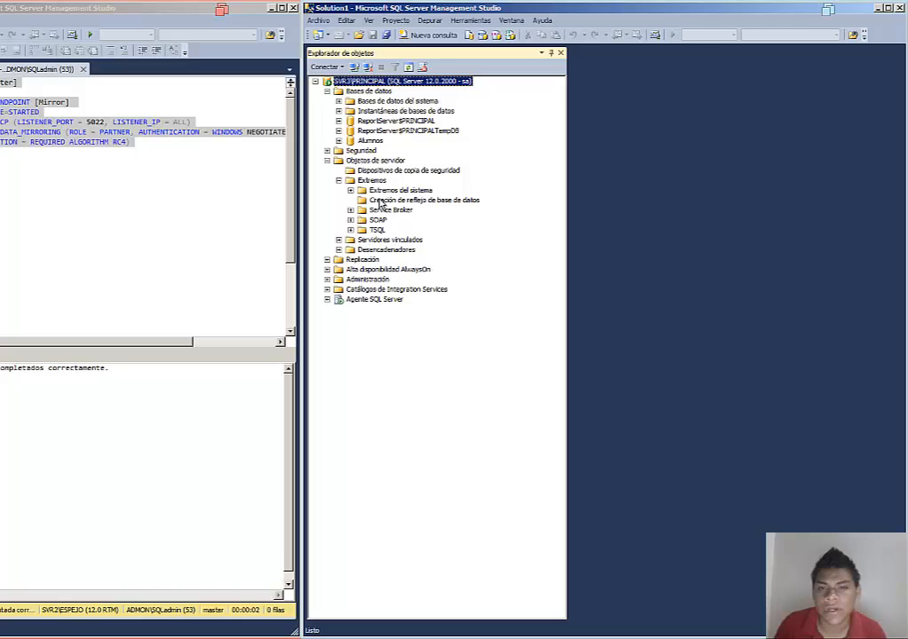
right_click(380, 202)
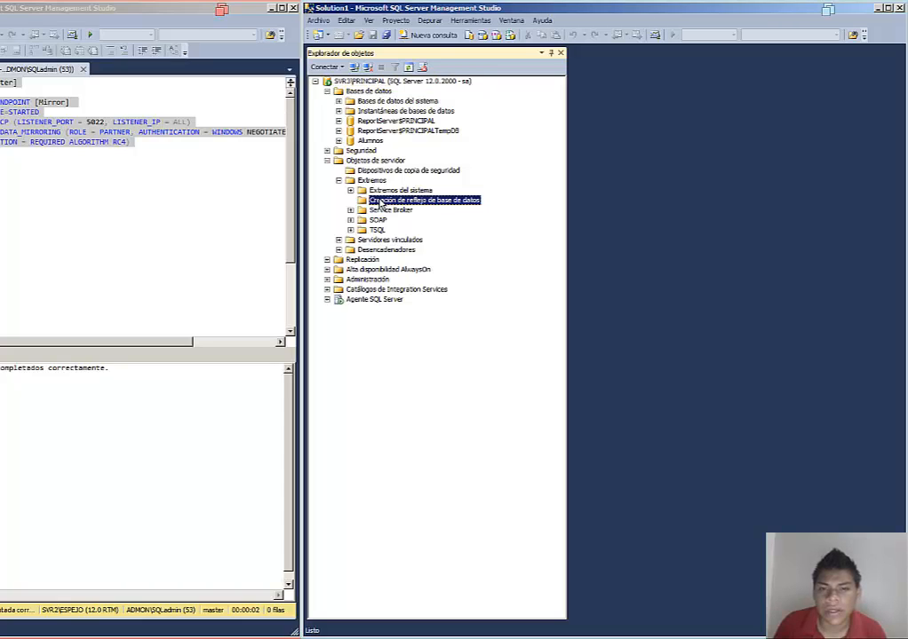
mouse_move(417, 206)
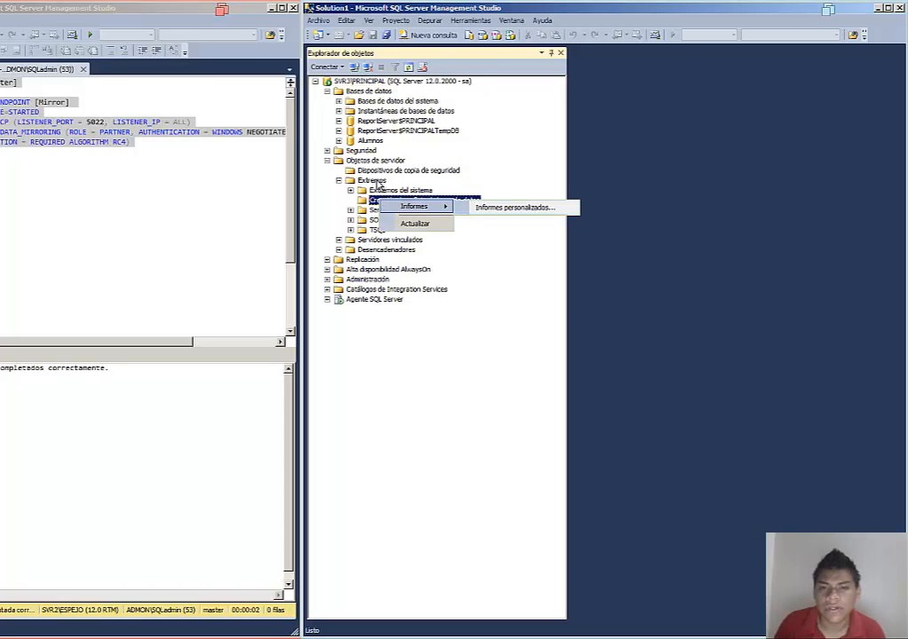
Step: Open the CrearEndPoint script file on the SVR3\PRINCIPAL connection
click(361, 39)
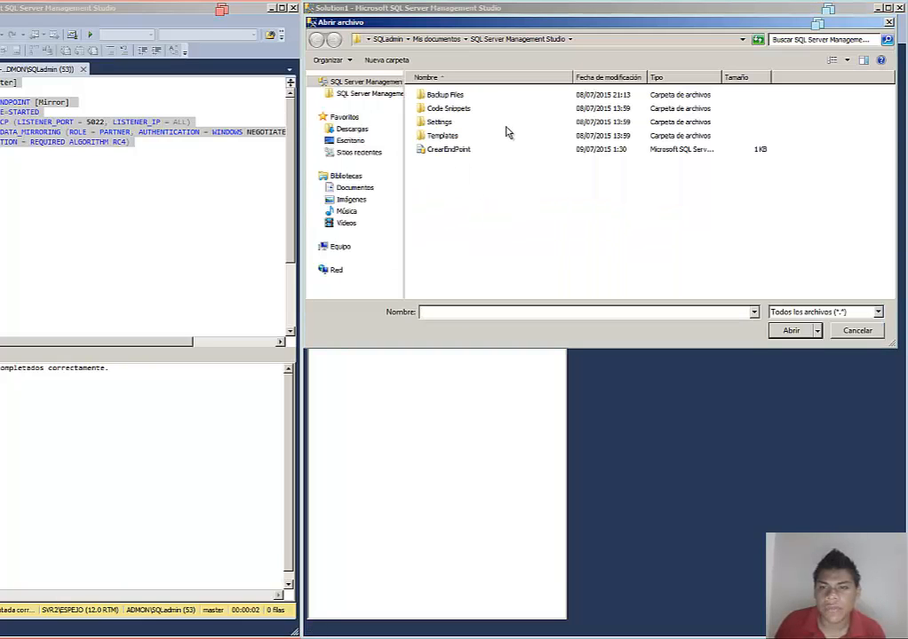
click(457, 150)
click(793, 331)
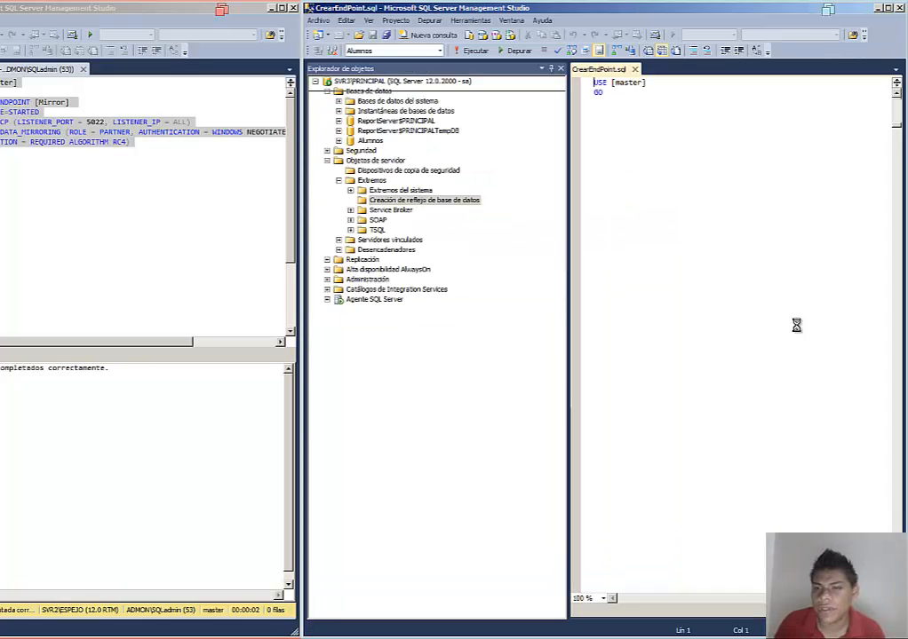
Step: Select the whole CREATE ENDPOINT [Mirror] script on SVR3\PRINCIPAL, execute it, and select the Alumnos database
click(639, 161)
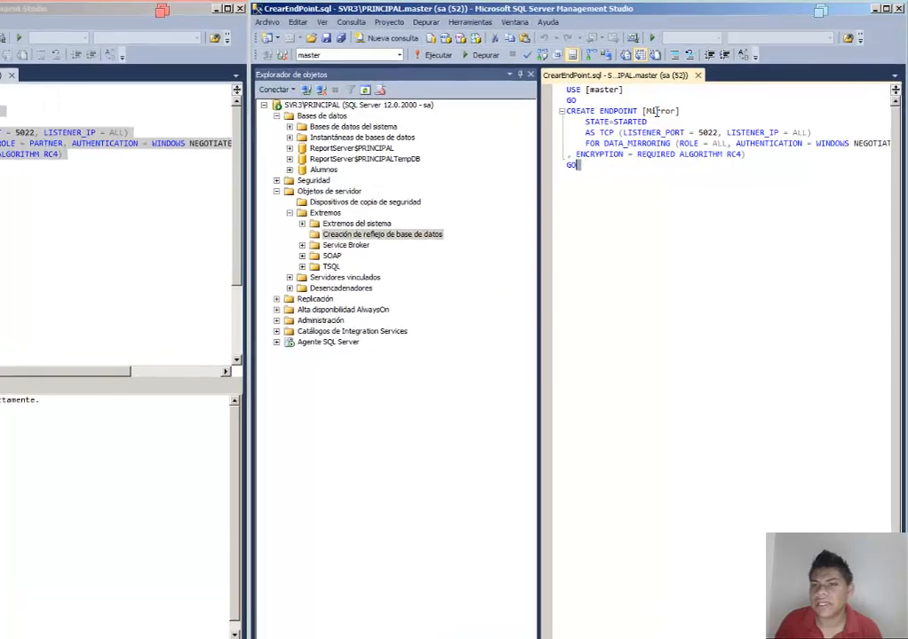
click(680, 183)
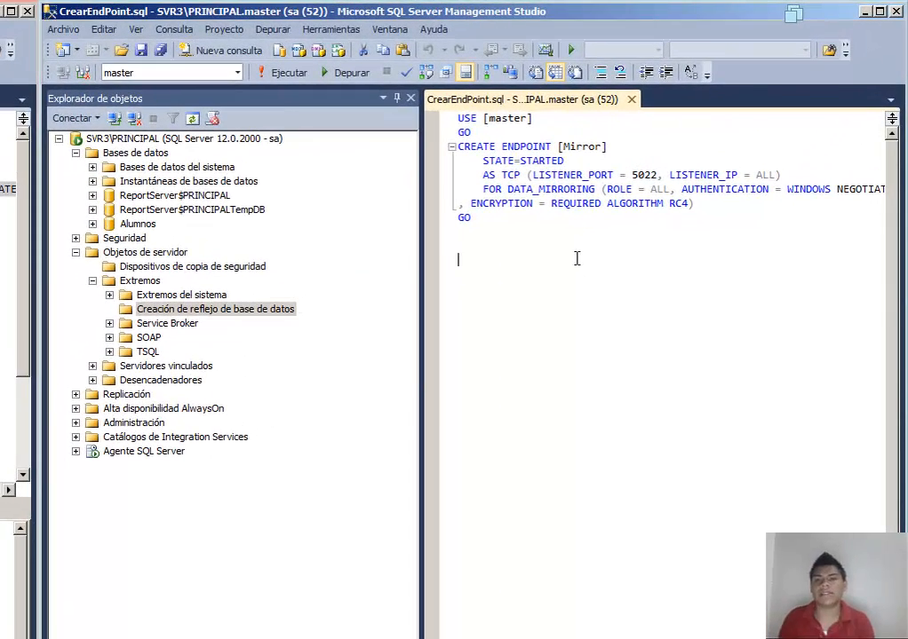
key(ctrl+a)
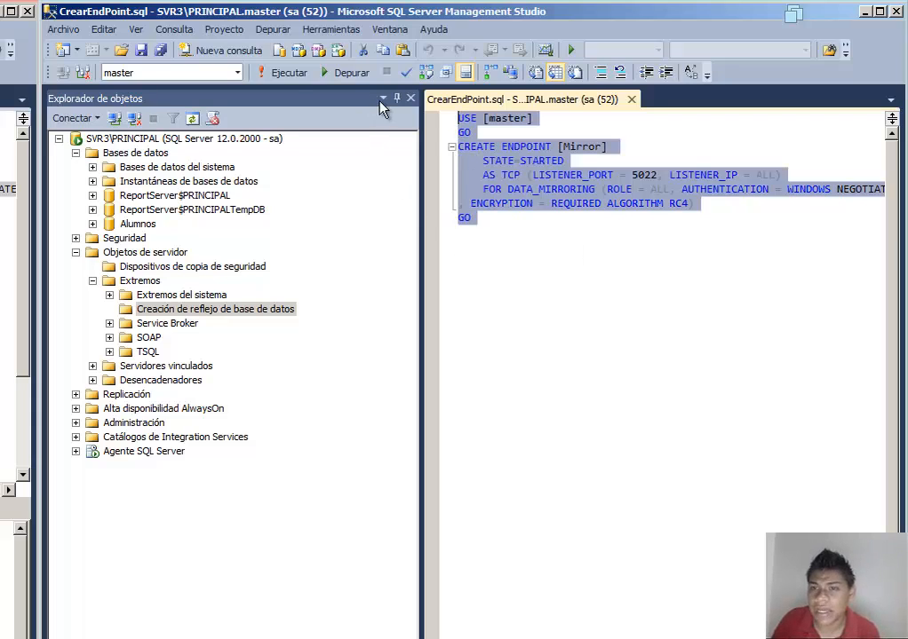
click(289, 77)
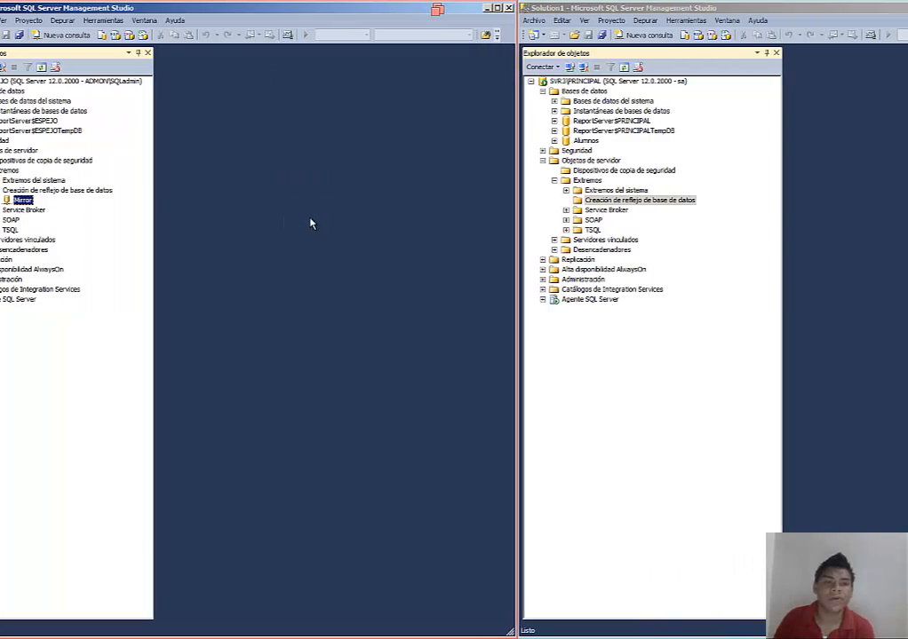
click(658, 141)
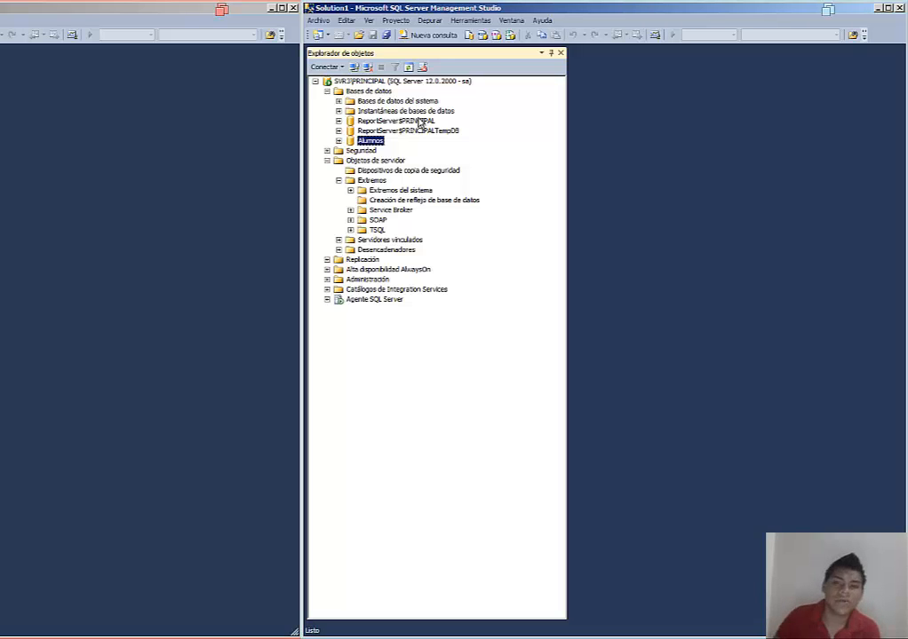
Step: Check the recovery model in the Alumnos database's Options properties, keeping it as Completa
right_click(372, 142)
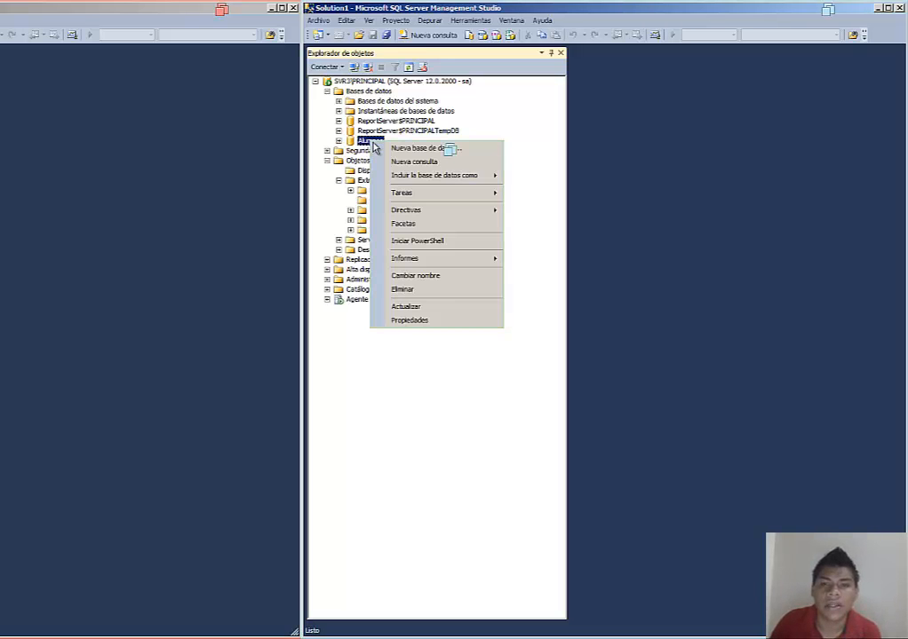
click(444, 319)
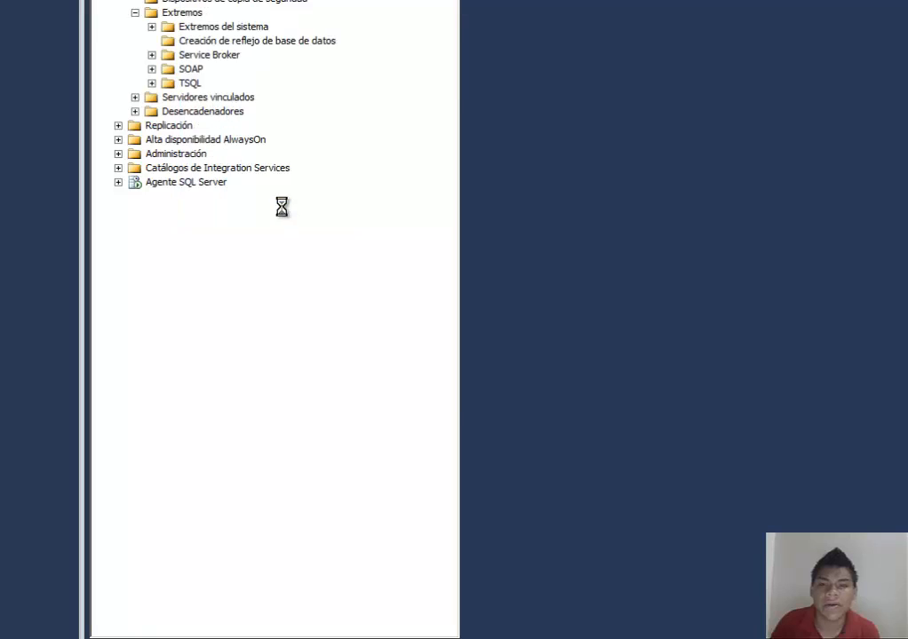
click(191, 168)
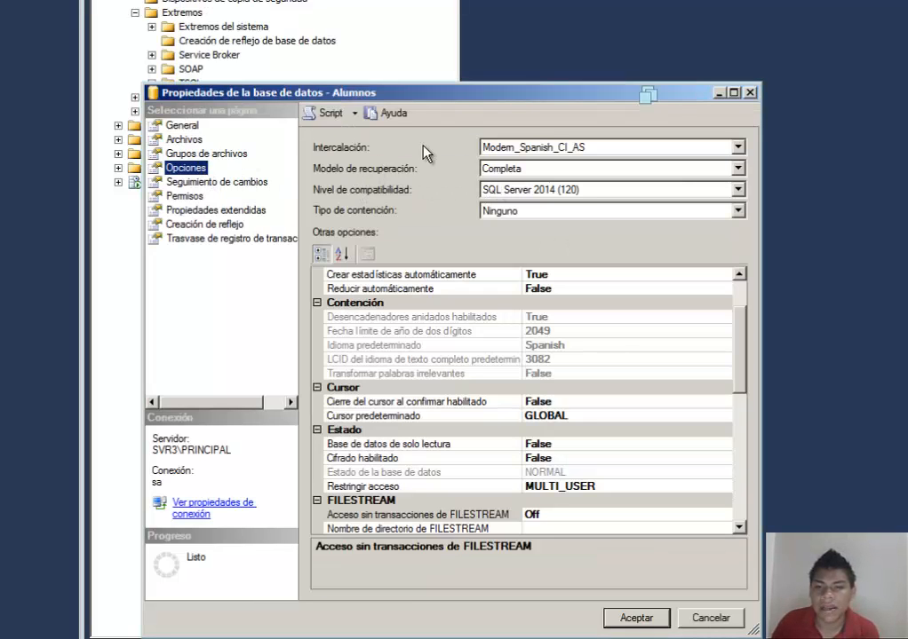
drag(524, 93, 529, 12)
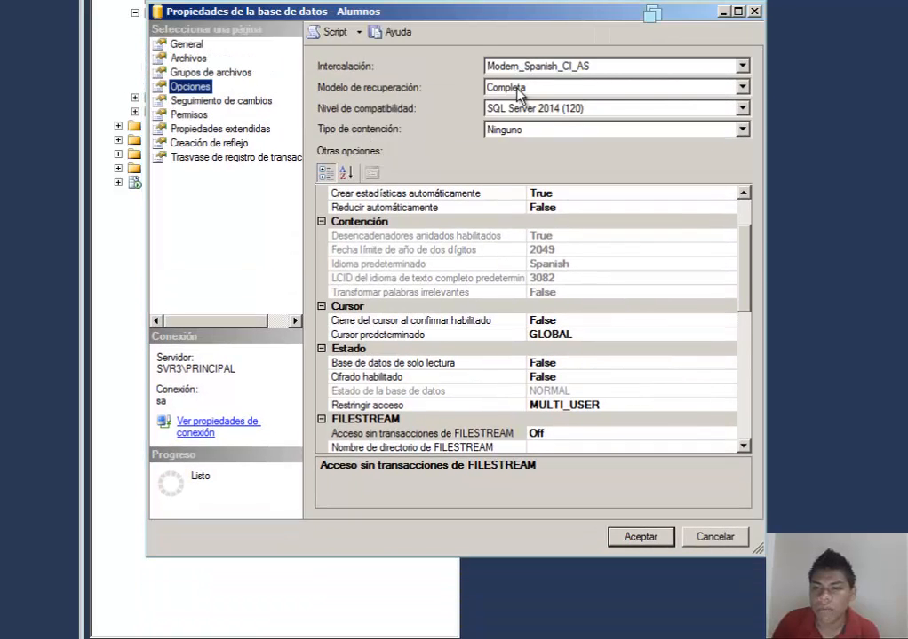
click(741, 87)
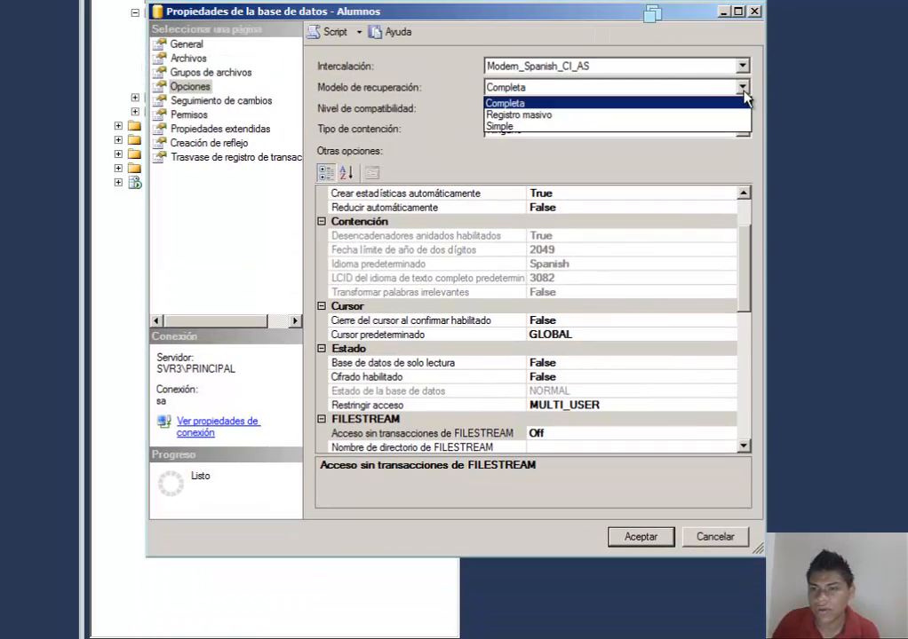
click(743, 89)
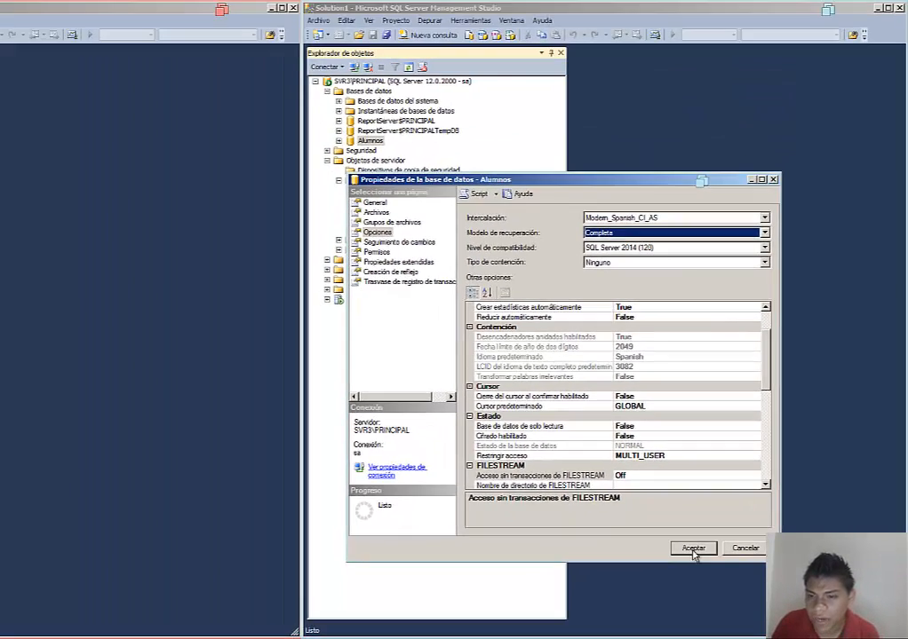
click(645, 539)
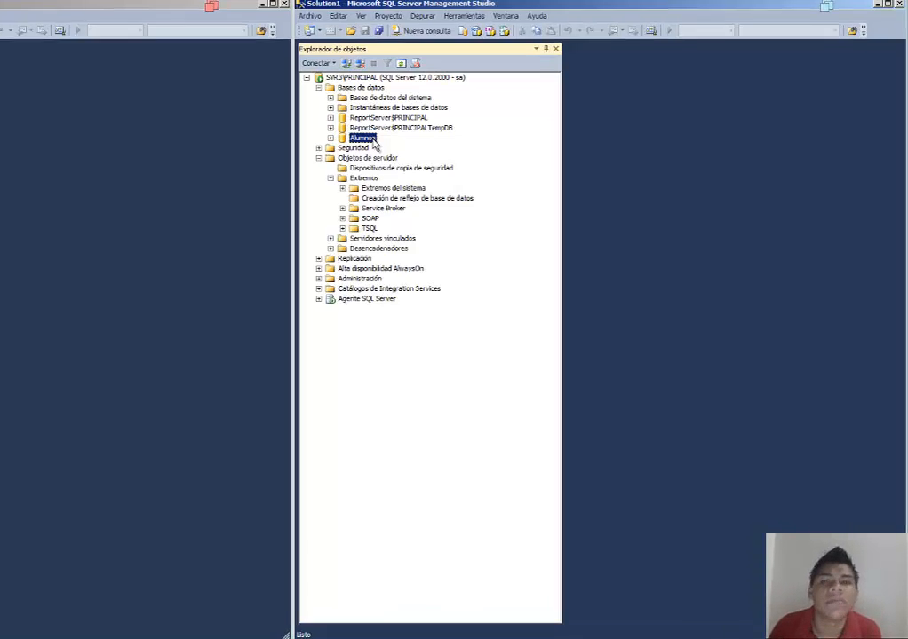
Step: Open the backup task for the Alumnos database and keep the backup type as Completa
right_click(380, 147)
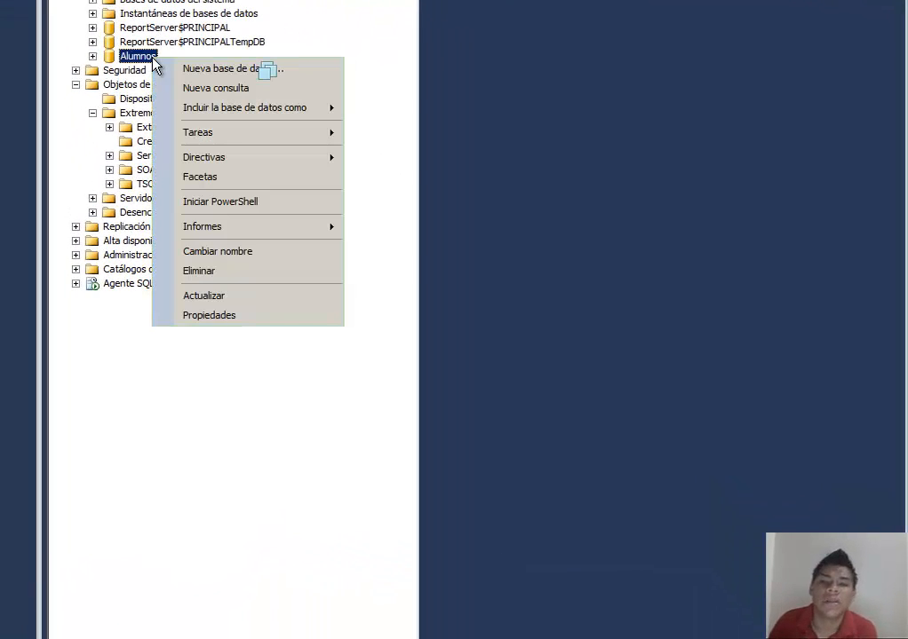
mouse_move(257, 135)
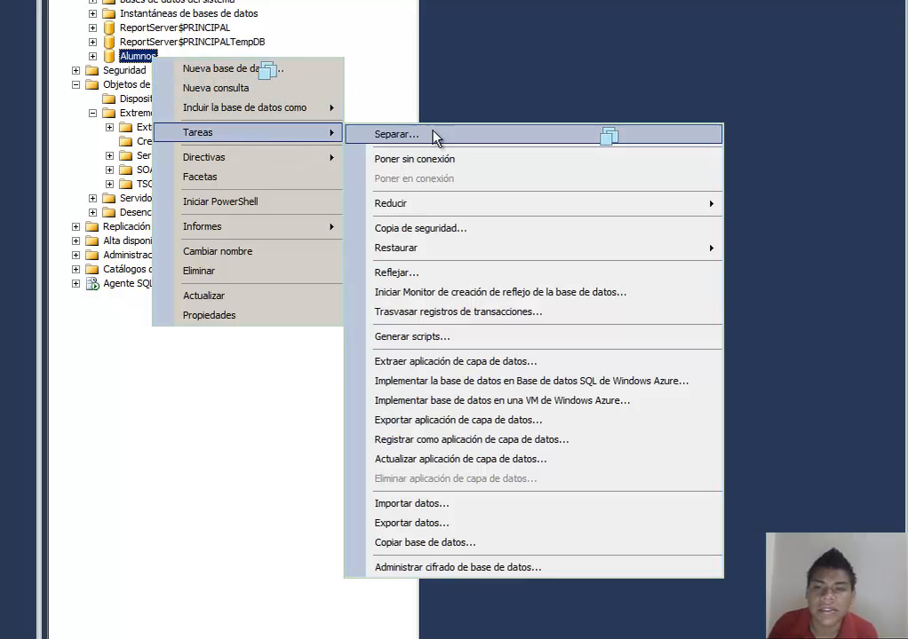
click(444, 231)
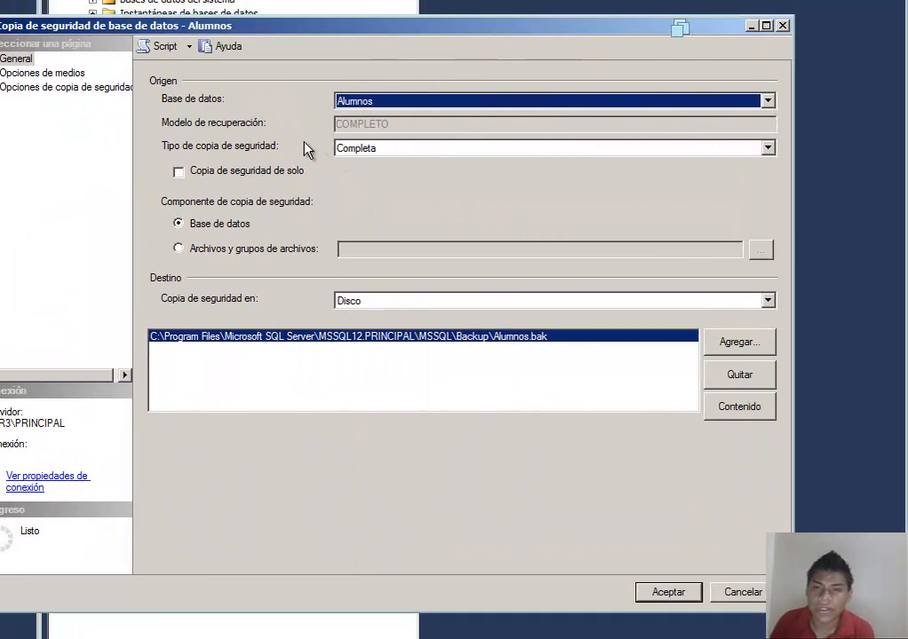
click(767, 149)
click(622, 162)
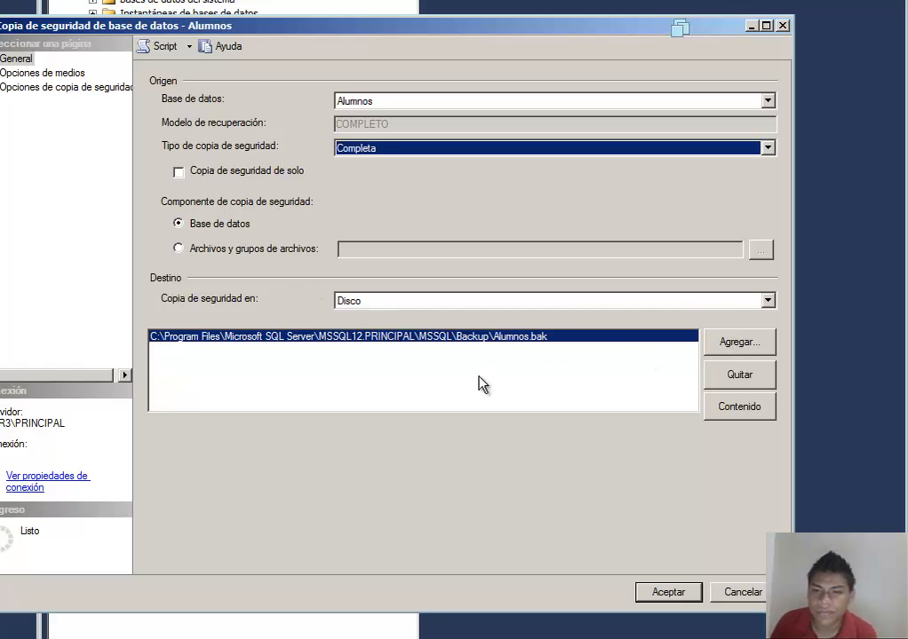
Step: Remove the default backup destination and browse to the C:\Backups folder for a new one
click(735, 377)
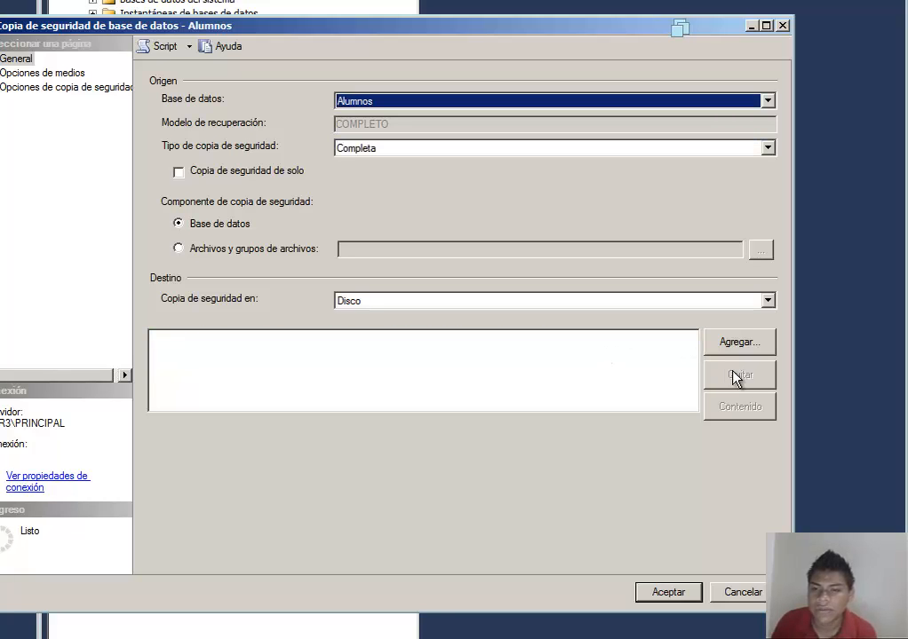
click(740, 348)
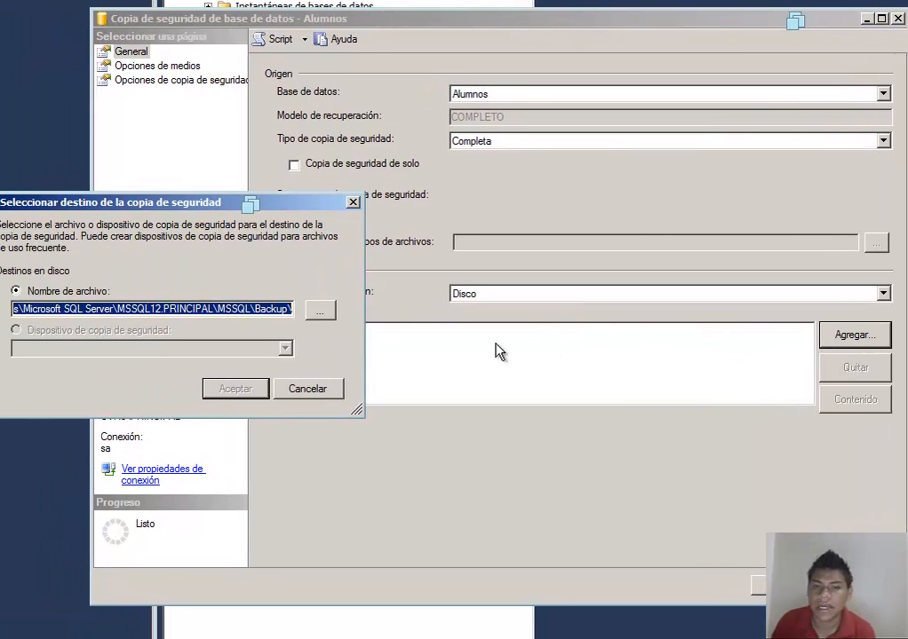
click(327, 314)
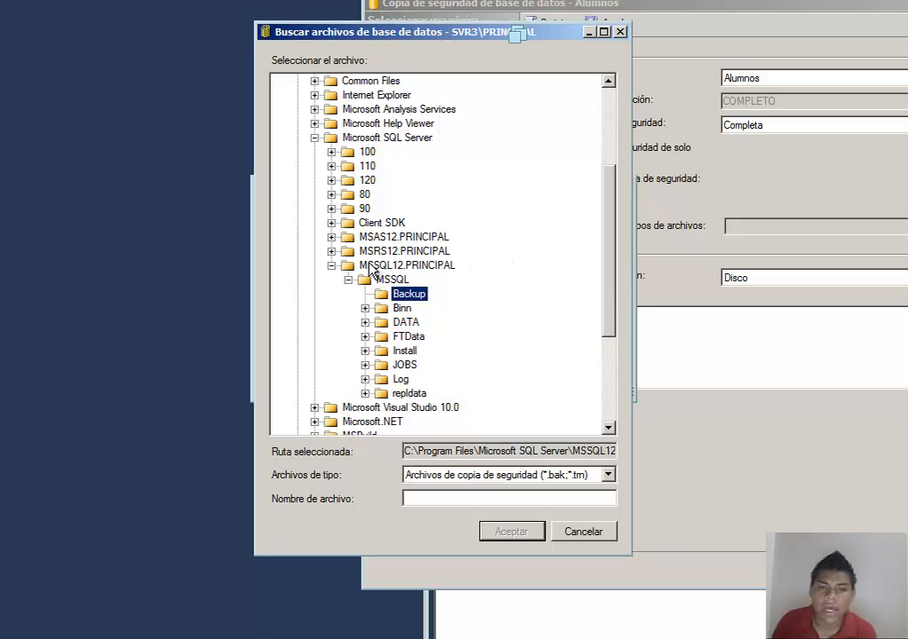
click(333, 265)
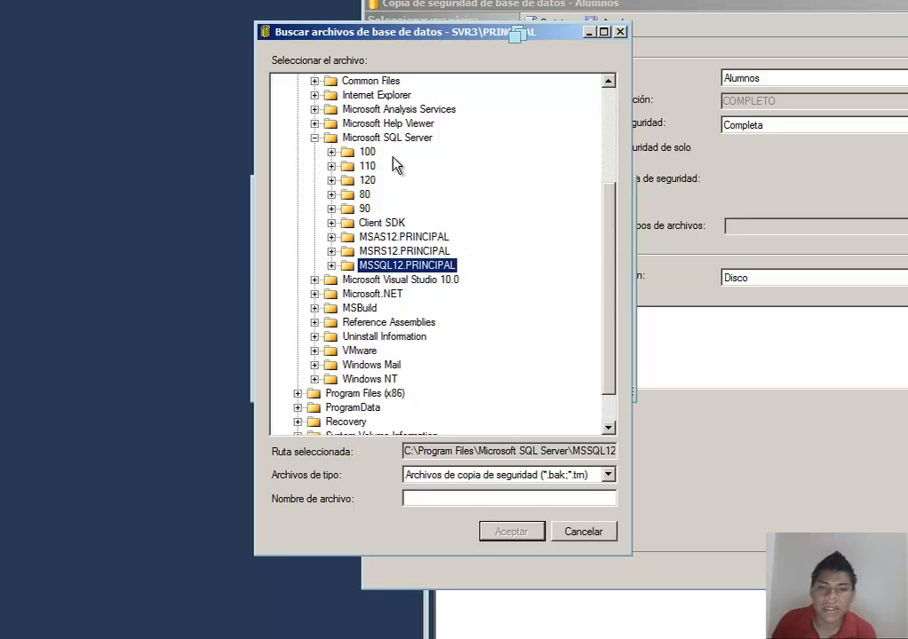
click(315, 137)
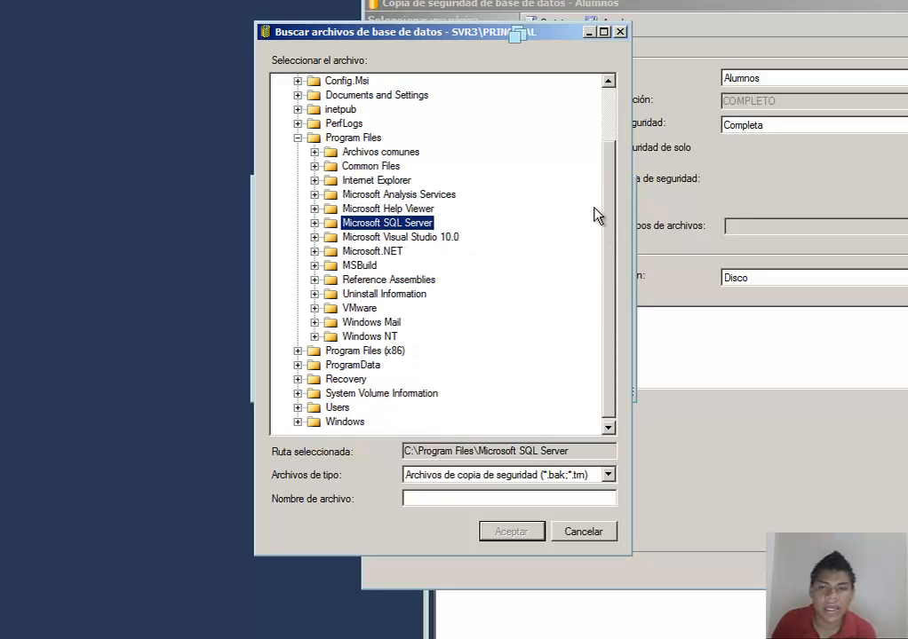
scroll(595, 215, up, 2)
click(297, 208)
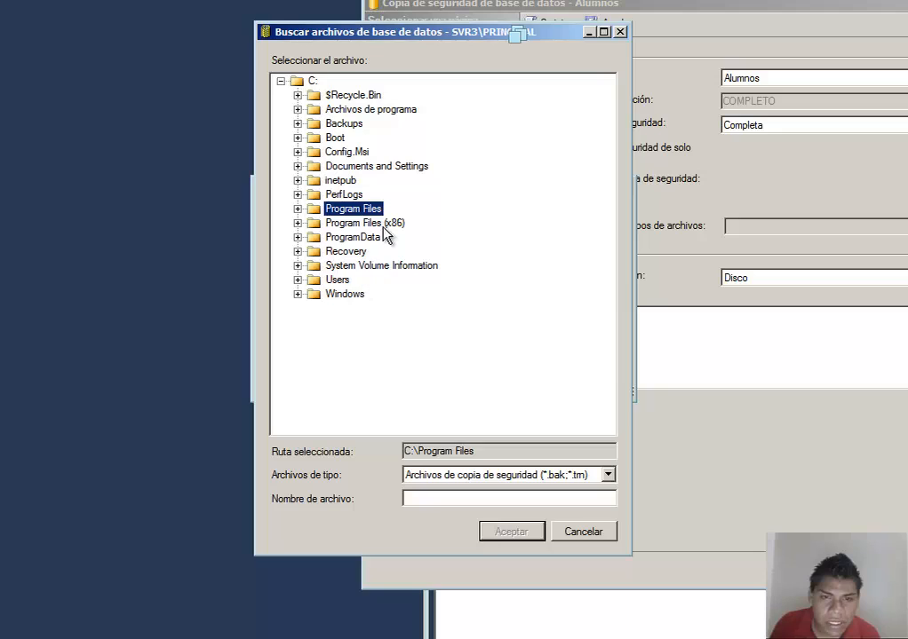
click(348, 125)
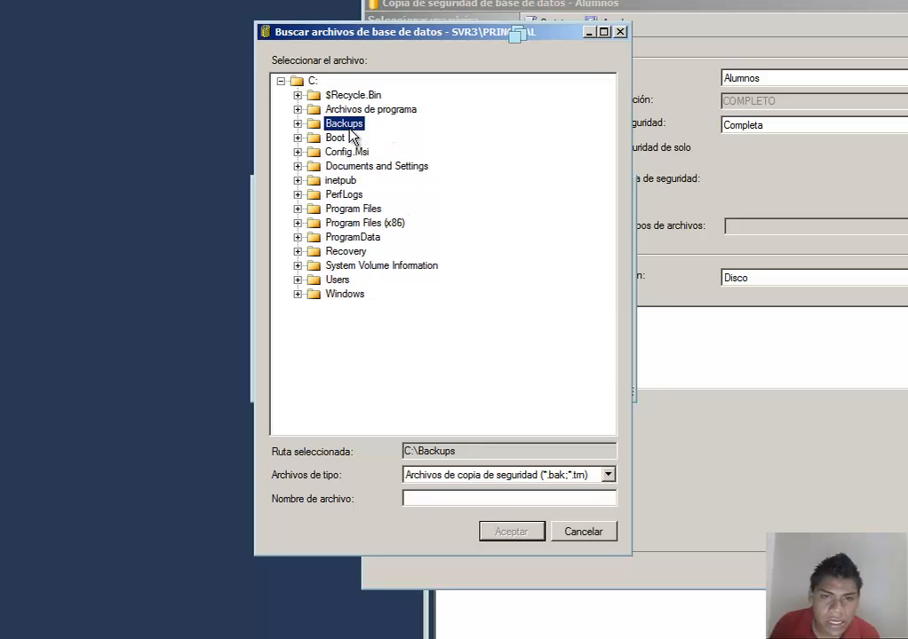
click(297, 124)
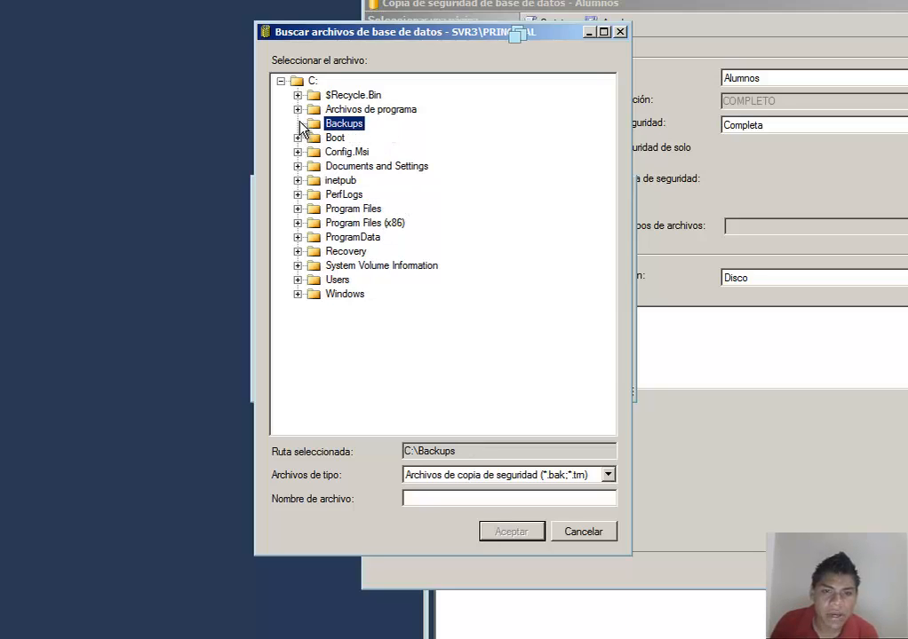
Step: Name the backup file Alumnos.bak and add it as the backup destination
click(472, 499)
text(A)
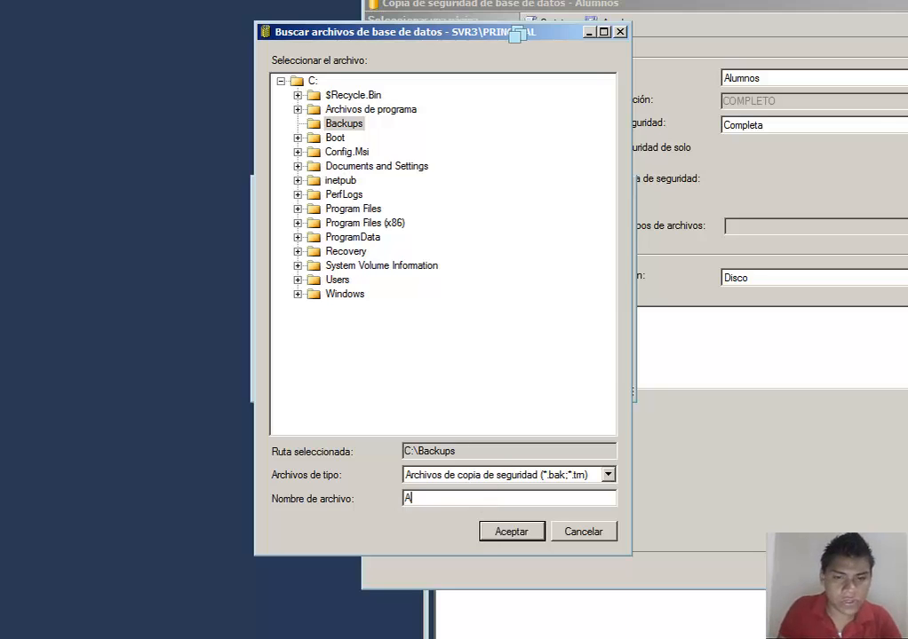
text(lumnos.bak)
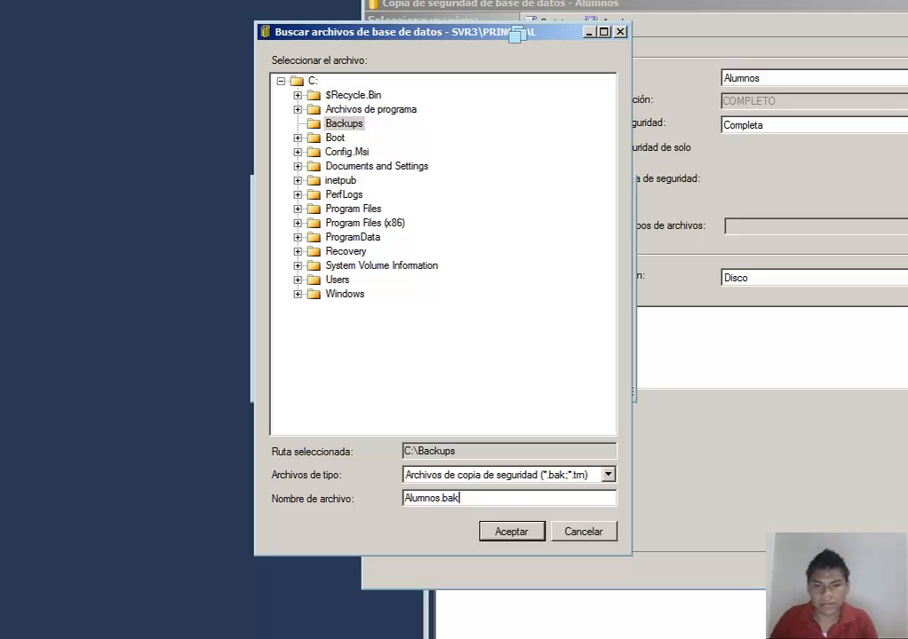
click(523, 539)
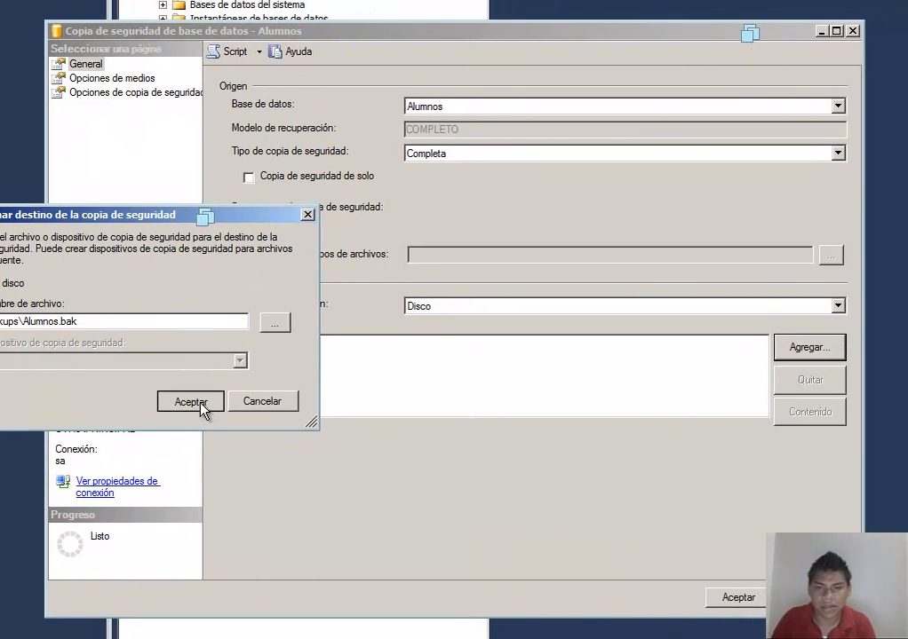
Step: Run the full backup of Alumnos and dismiss the completion message
click(502, 373)
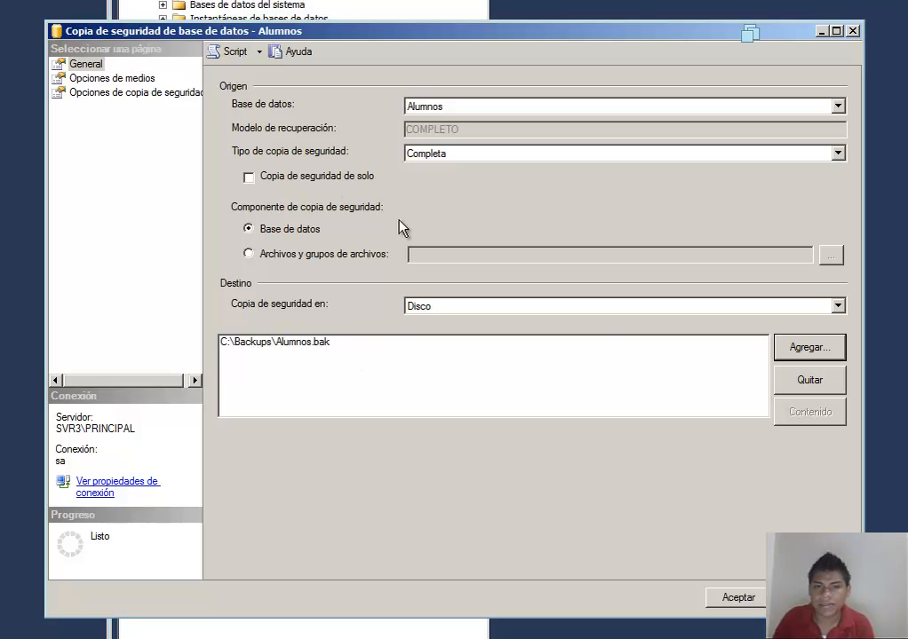
click(735, 597)
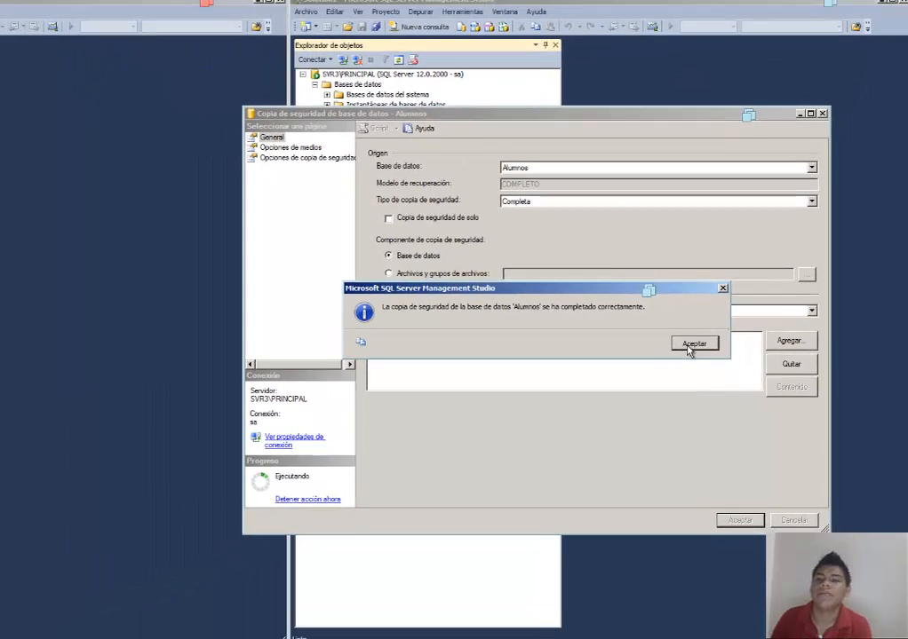
click(663, 352)
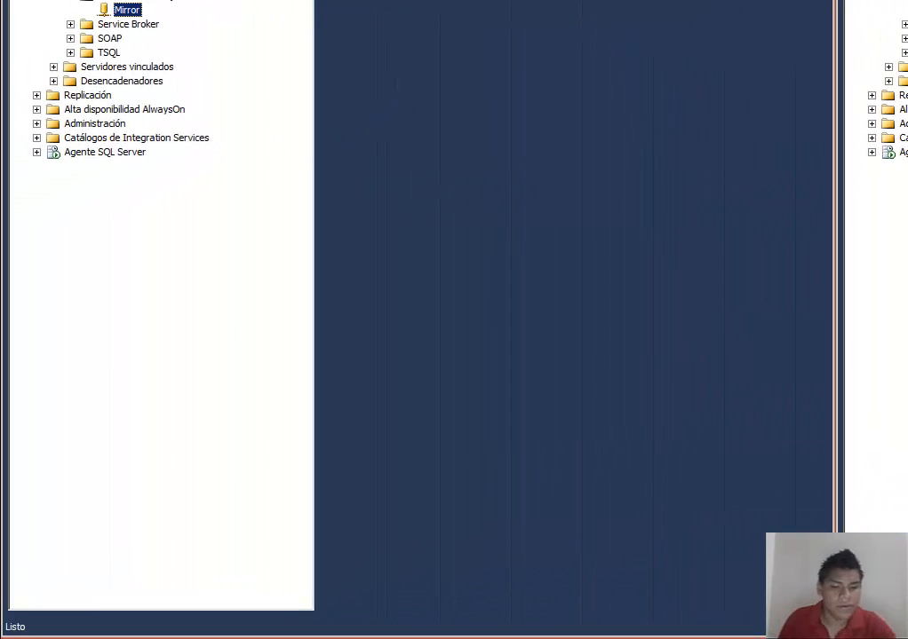
Step: Switch to the Servidor [Espejo] machine and open the \\SVR3\Backups shared folder through Run
key(super+r)
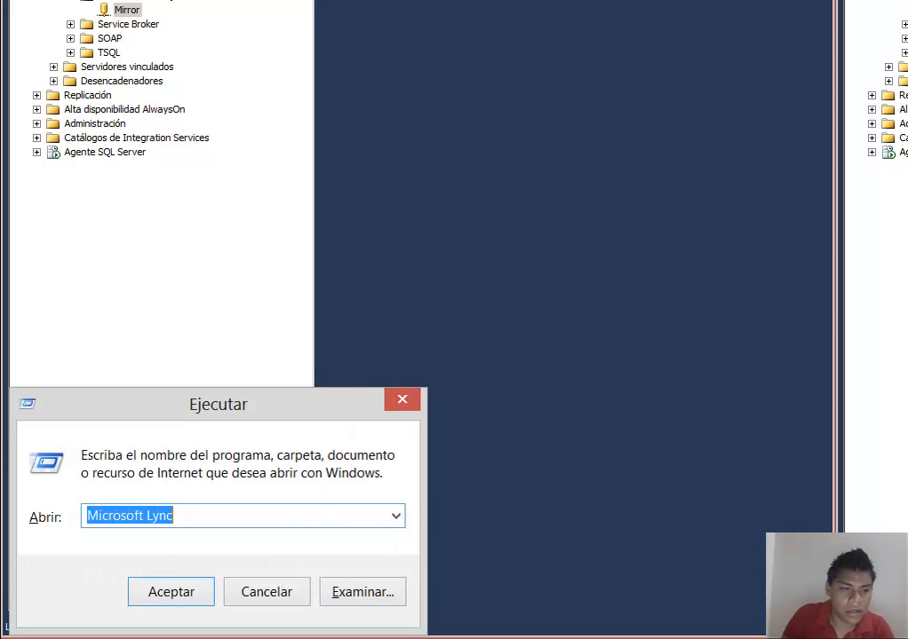
key(Escape)
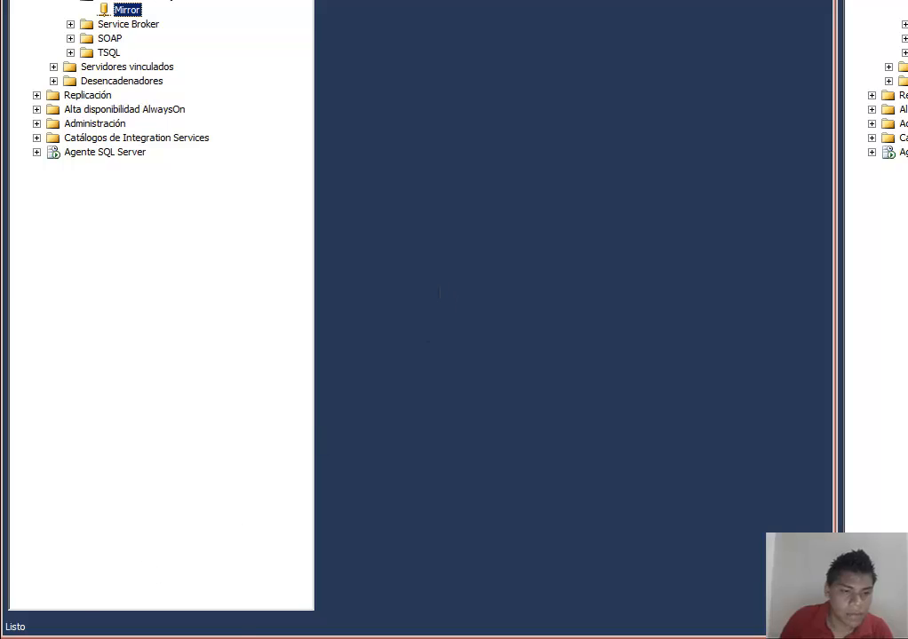
mouse_move(5, 635)
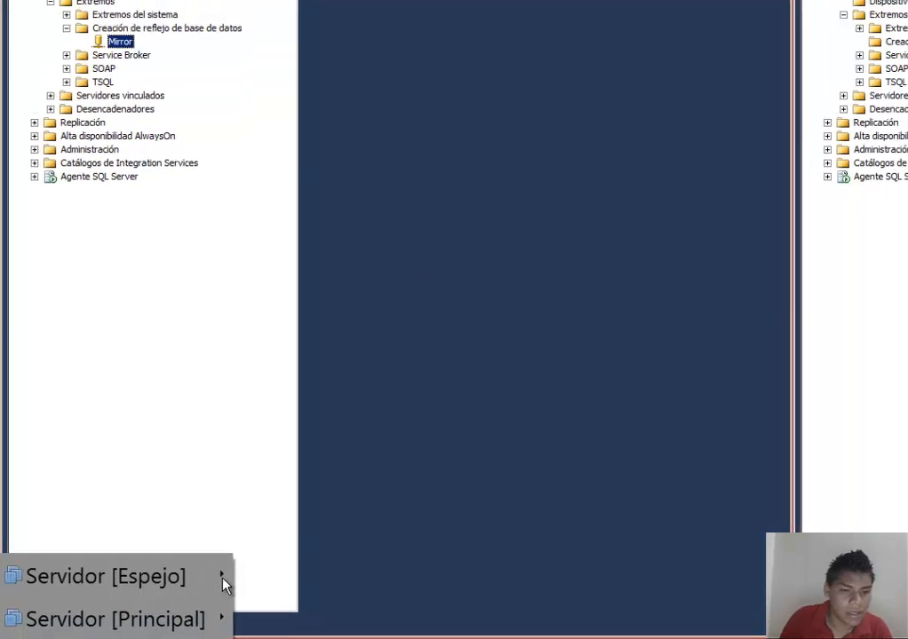
mouse_move(224, 584)
click(279, 578)
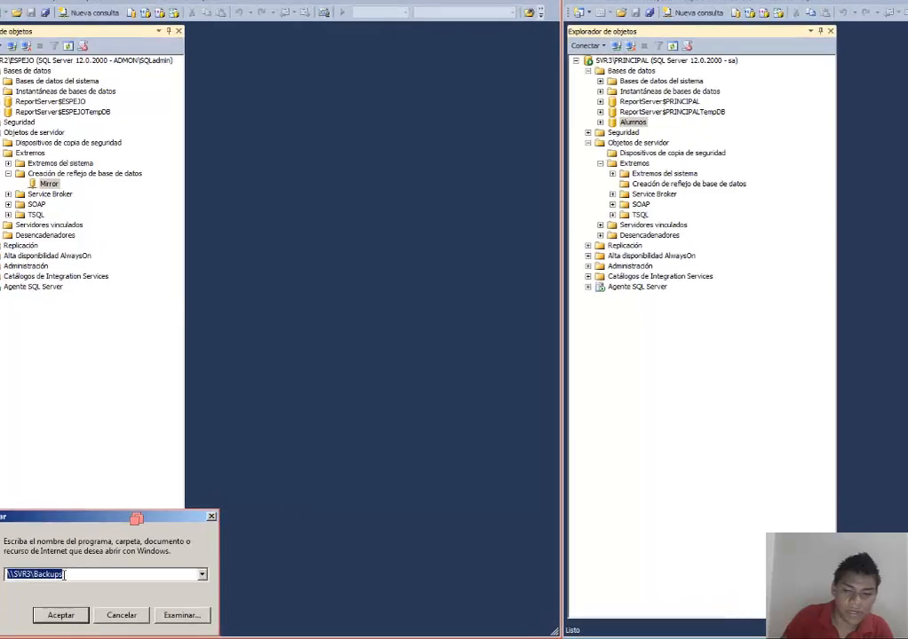
key(Return)
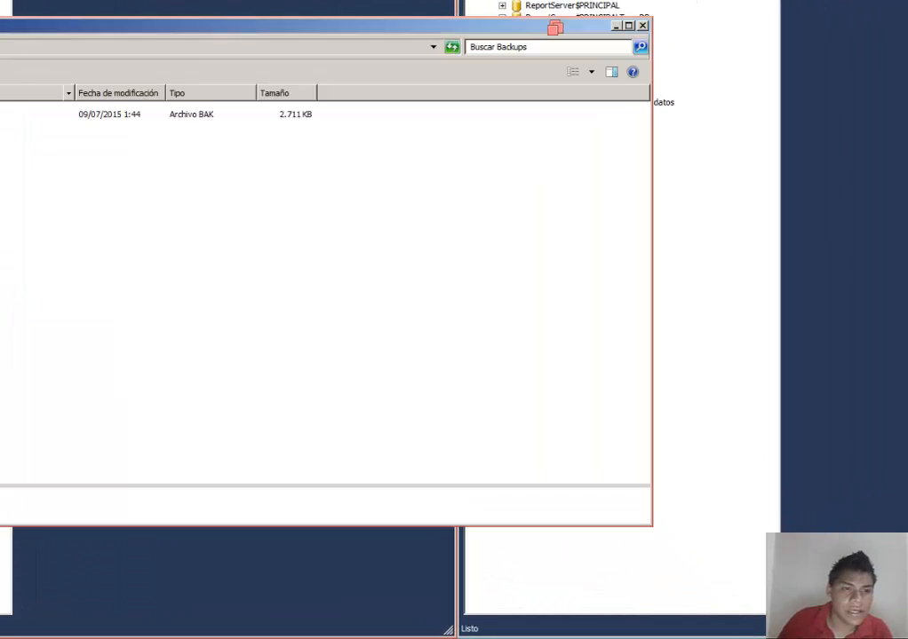
Step: Copy Alumnos.bak from the shared folder and paste it into the C:\Text folder on the mirror server
drag(2, 26, 219, 81)
click(168, 173)
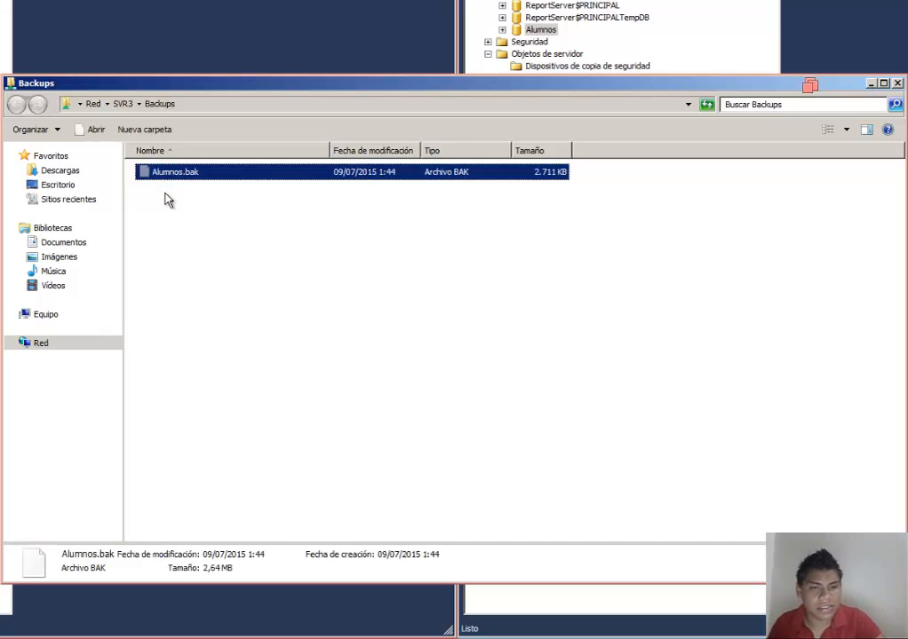
click(39, 318)
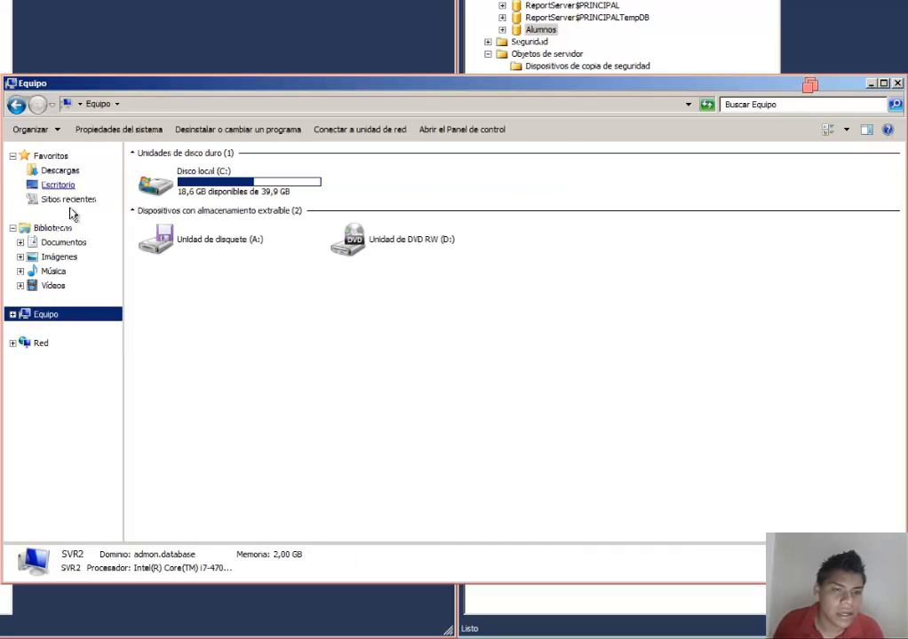
click(71, 247)
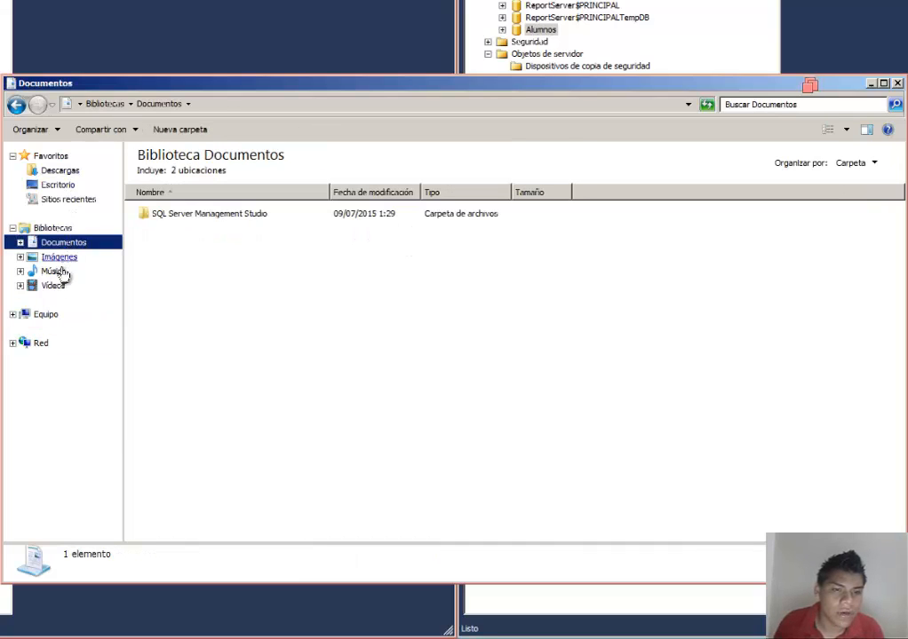
click(24, 318)
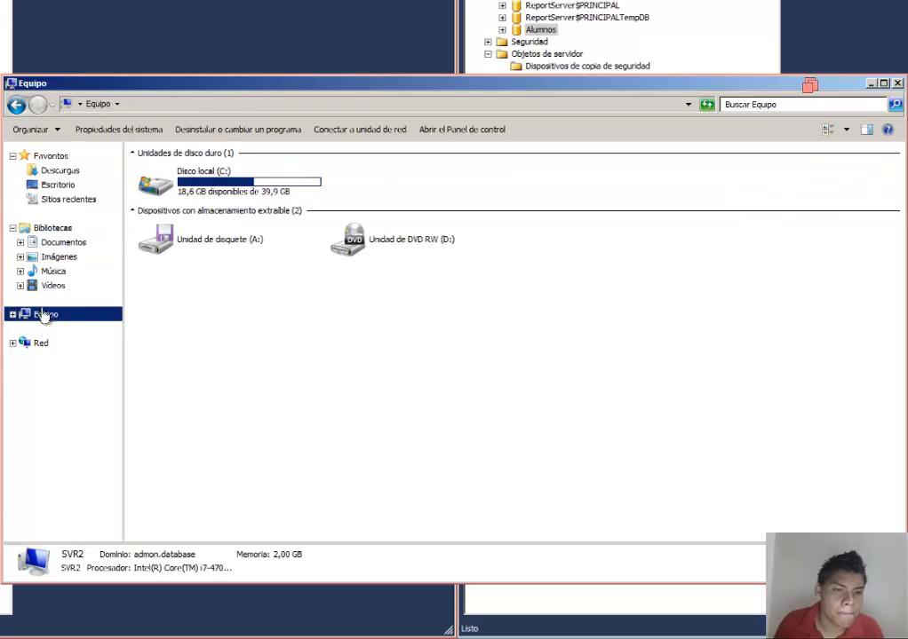
double_click(202, 183)
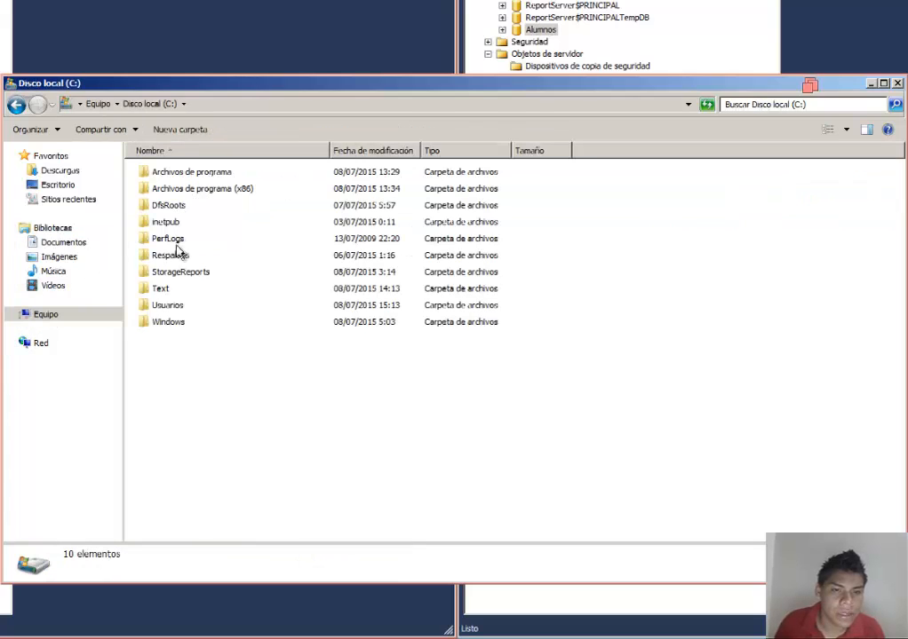
double_click(160, 290)
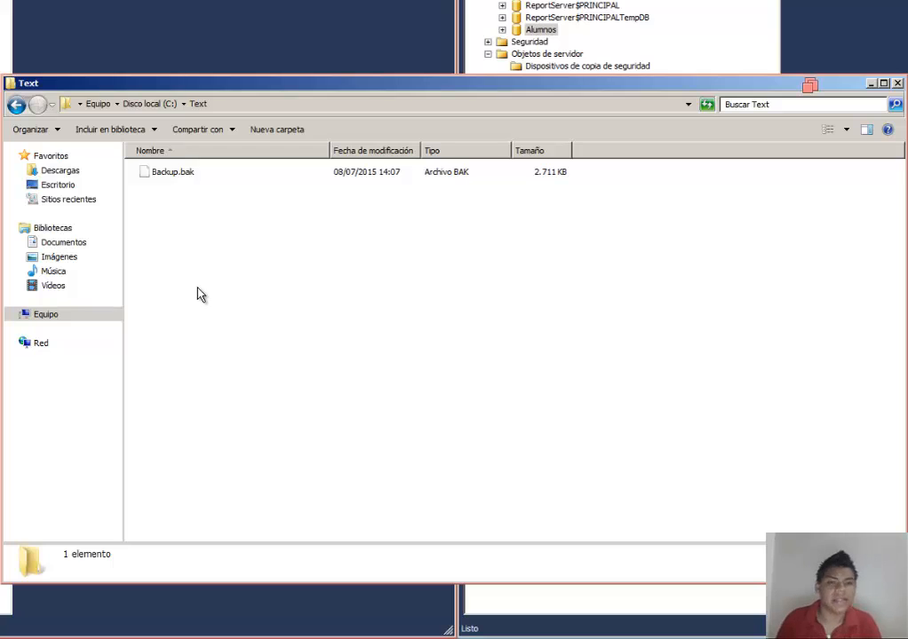
right_click(187, 237)
click(229, 326)
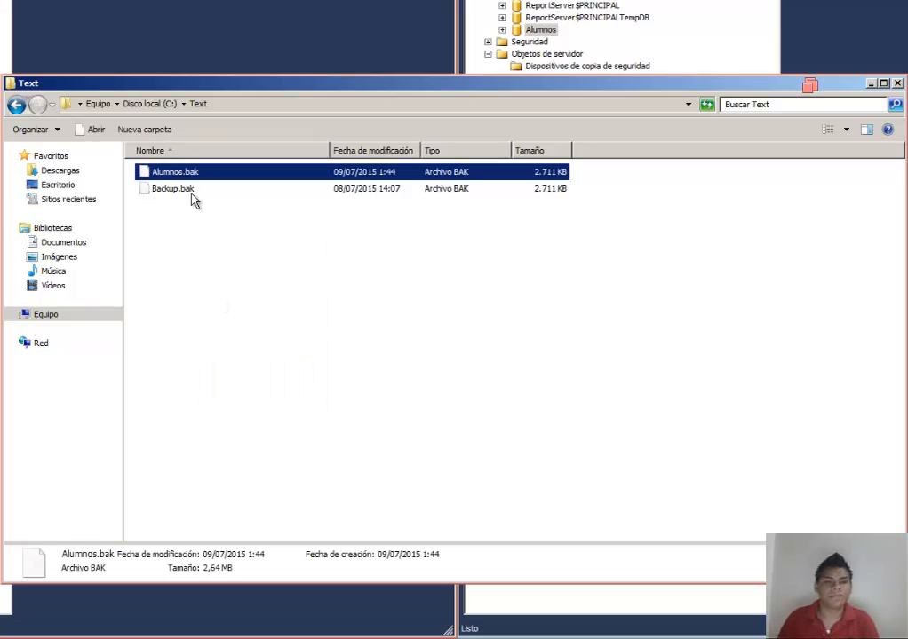
Step: Delete the old Backup.bak file from the C:\Text folder, keeping Alumnos.bak
click(190, 190)
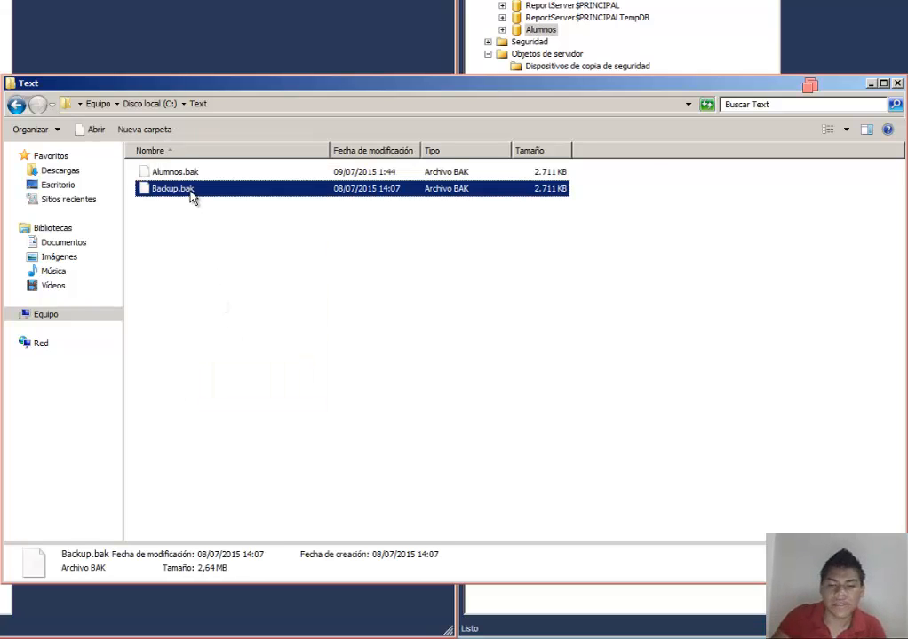
key(Delete)
click(557, 322)
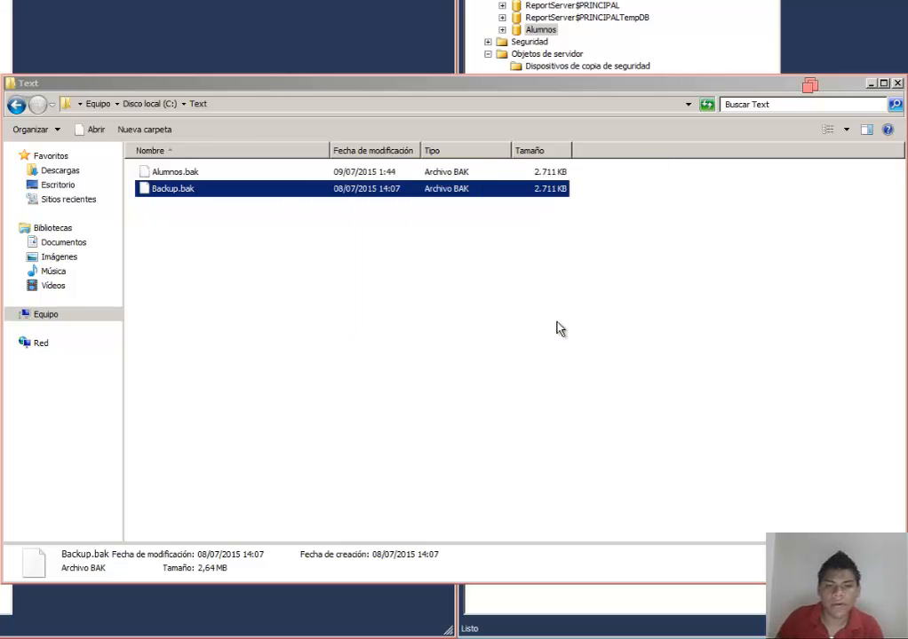
click(181, 177)
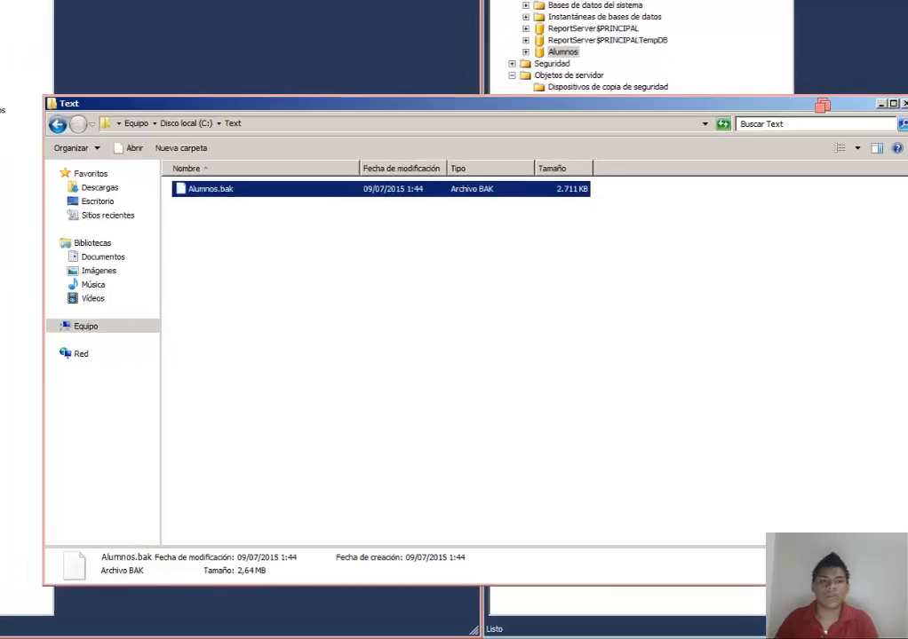
Step: Return to Management Studio on SVR2\ESPEJO and open the Restore Database dialog from the Databases node
click(481, 76)
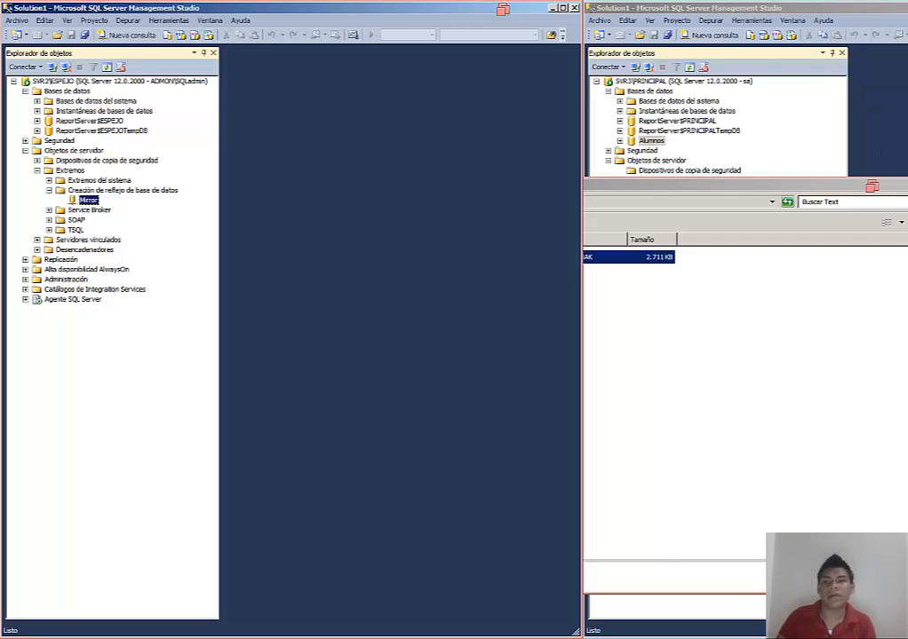
click(907, 186)
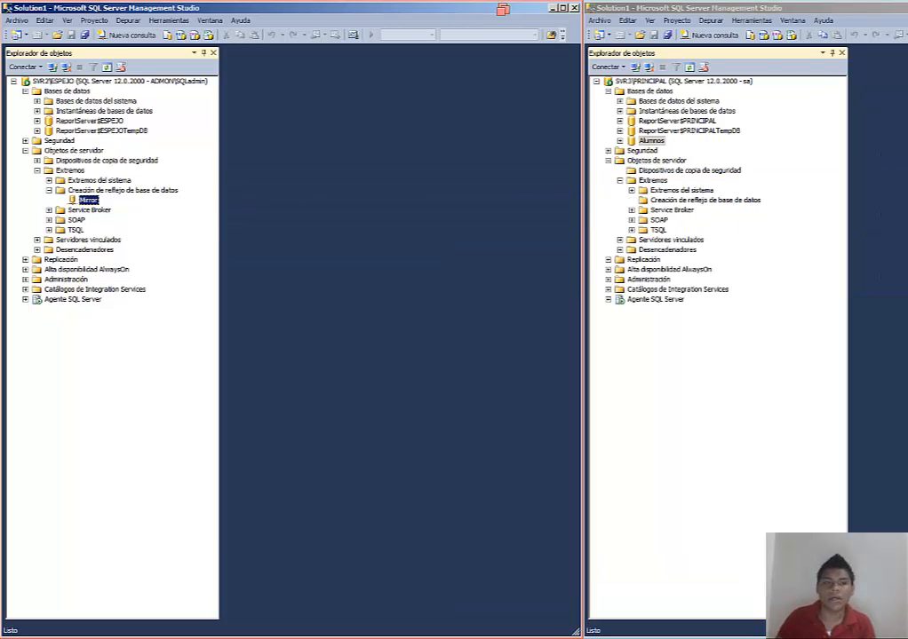
click(26, 93)
click(24, 92)
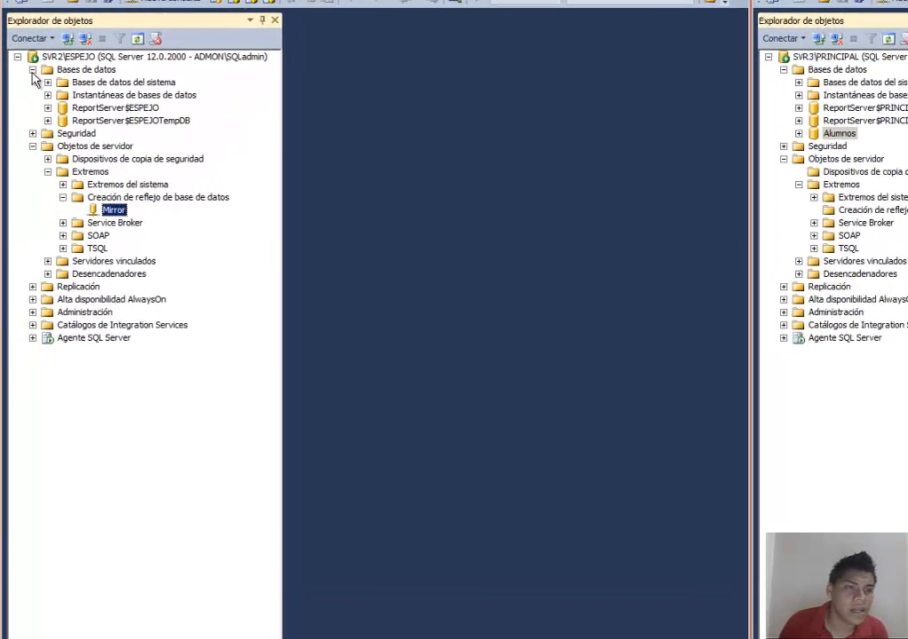
click(25, 92)
click(36, 87)
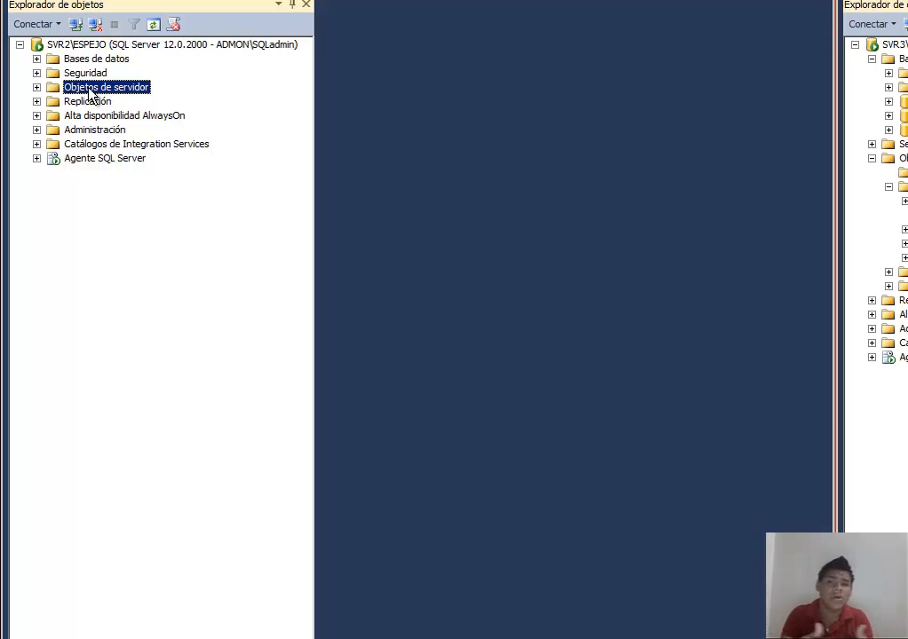
click(37, 58)
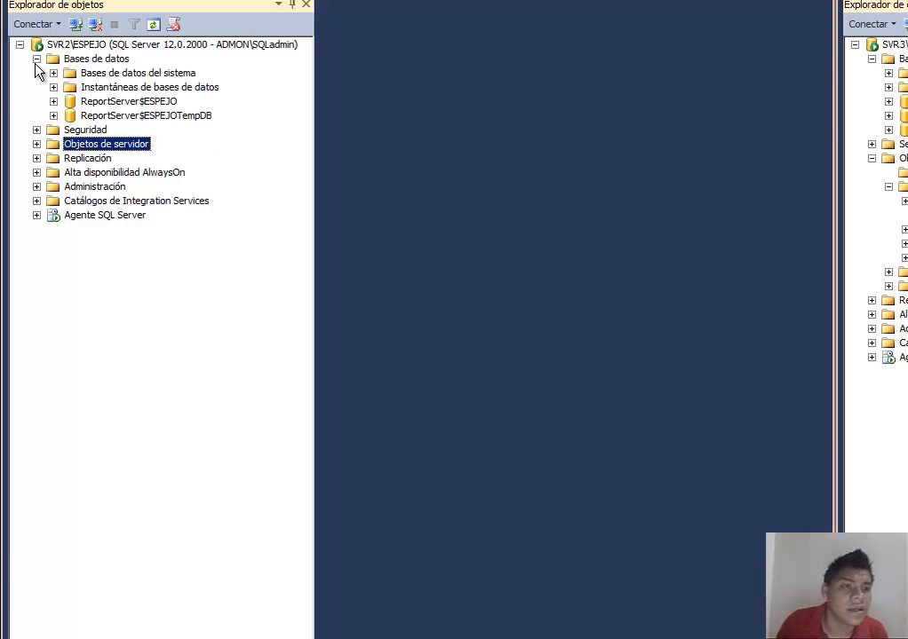
right_click(98, 60)
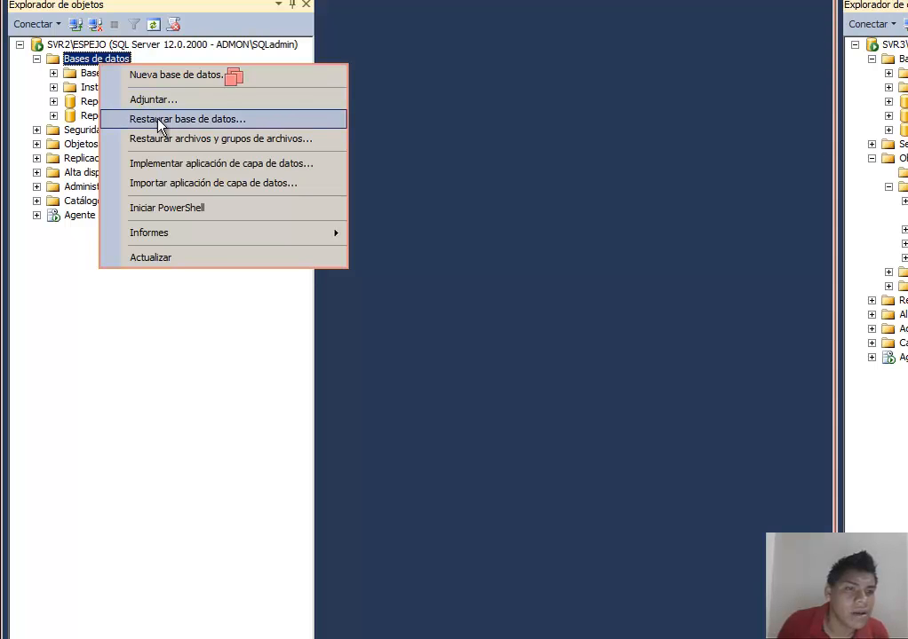
right_click(65, 56)
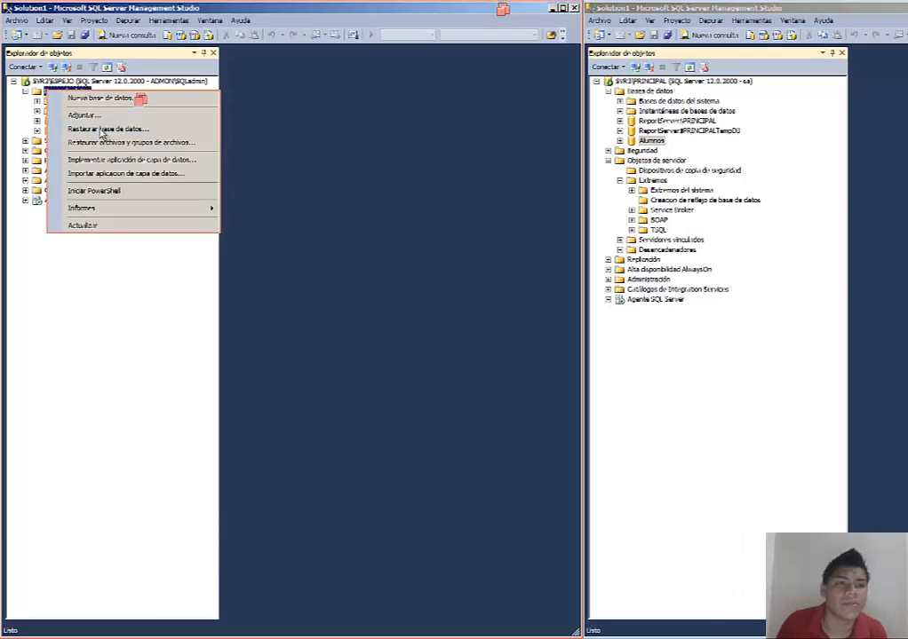
click(102, 131)
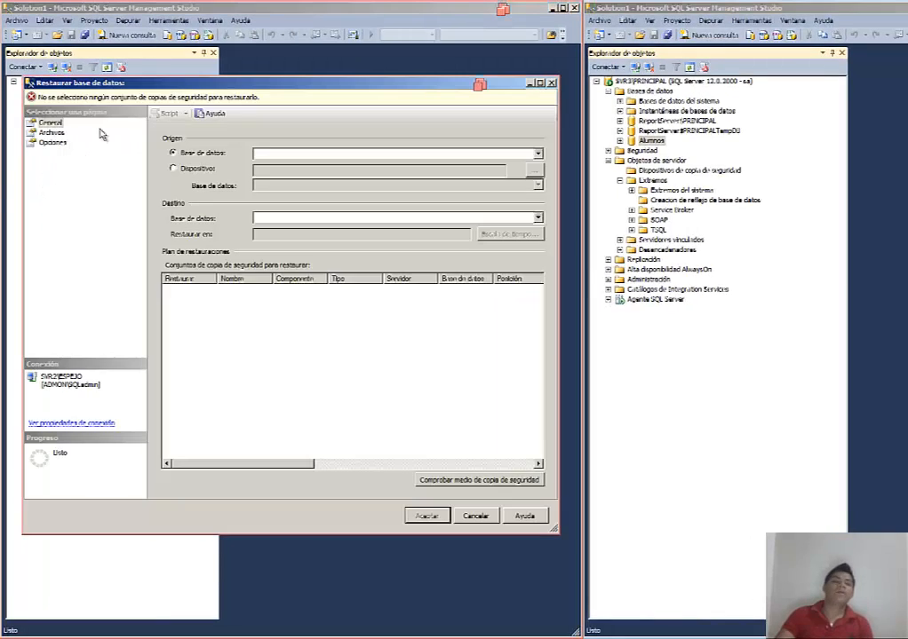
Step: Choose device as the restore source and add C:\Text\Alumnos.bak as the backup media
drag(255, 89, 371, 73)
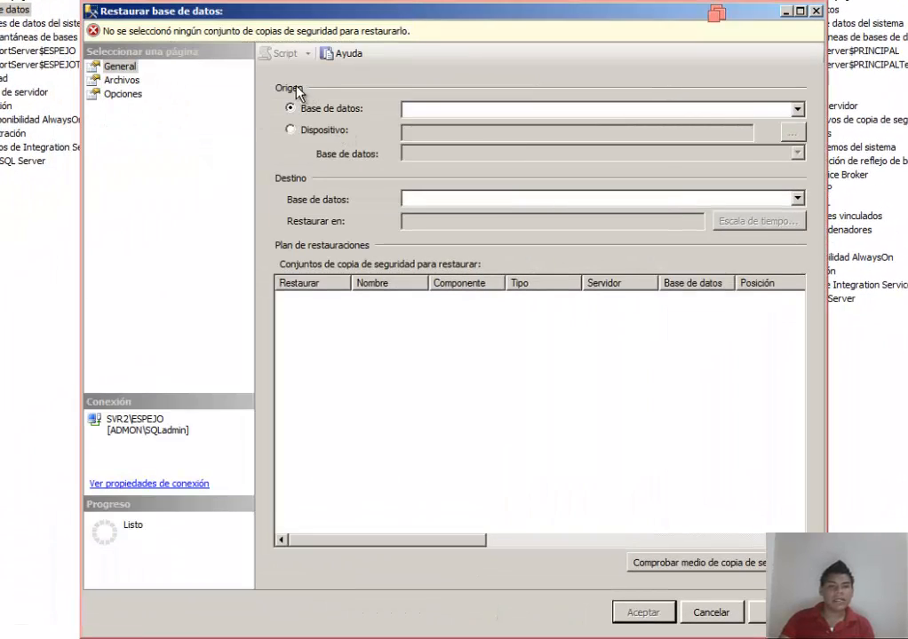
click(798, 111)
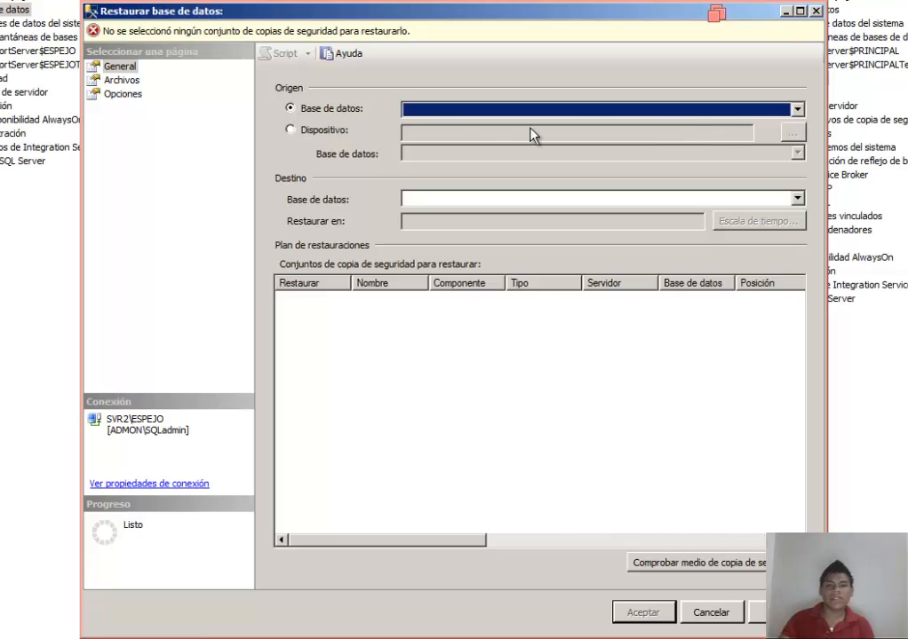
click(291, 130)
click(800, 133)
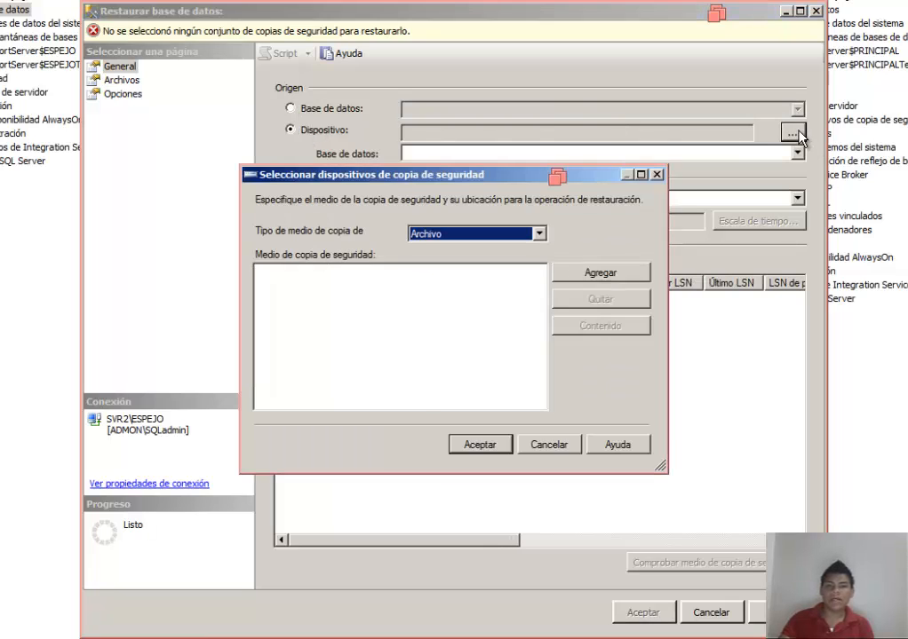
click(568, 275)
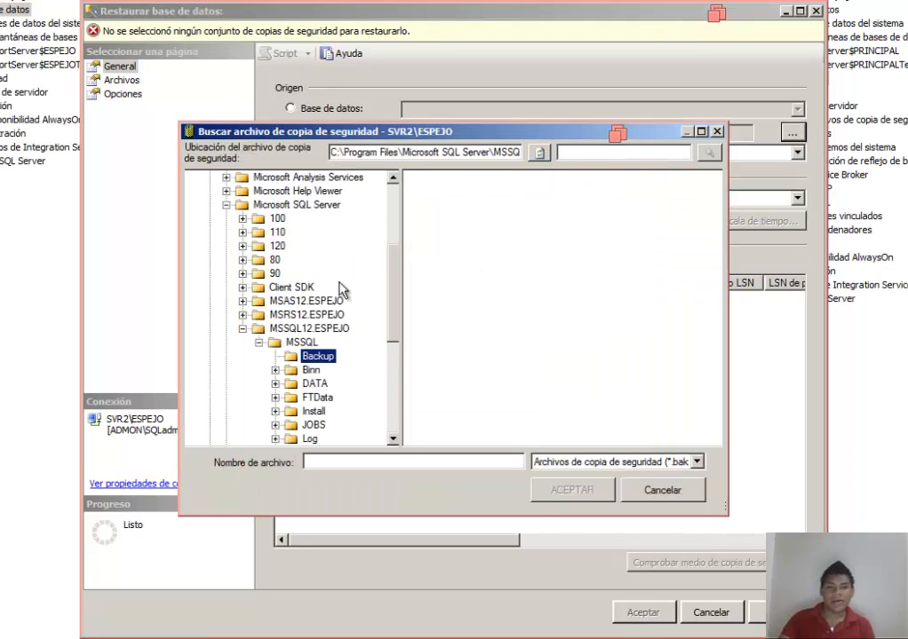
click(243, 328)
click(226, 204)
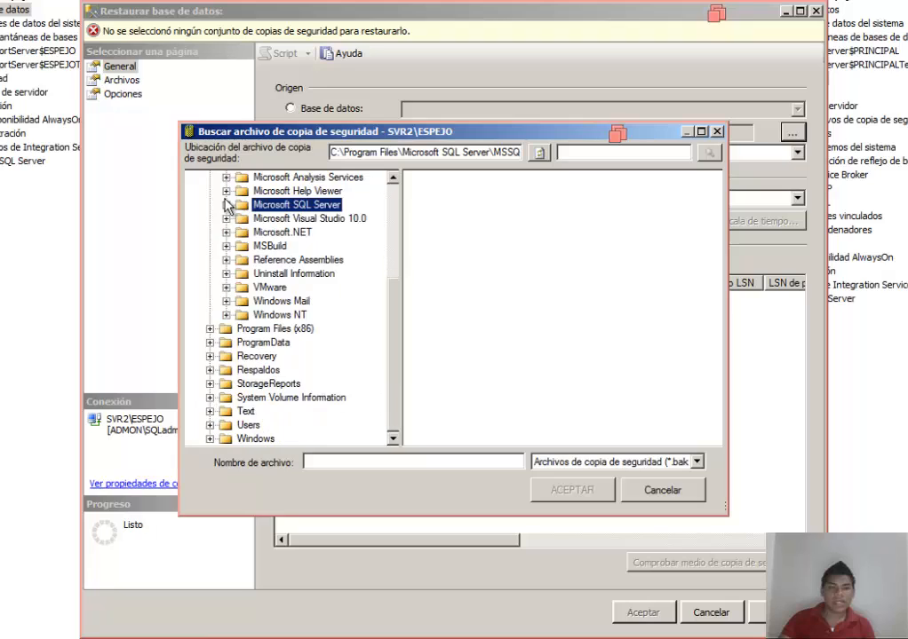
click(245, 412)
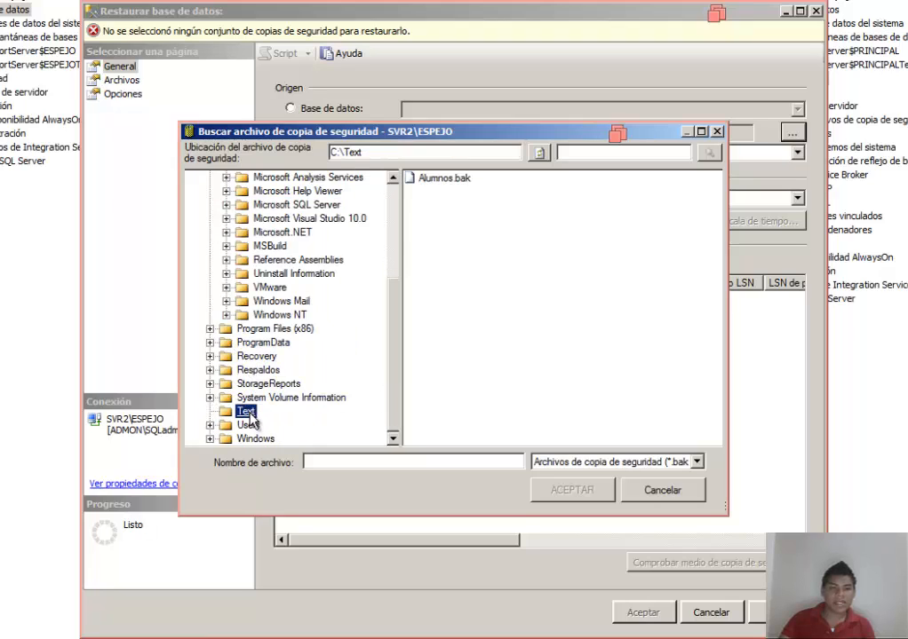
click(442, 183)
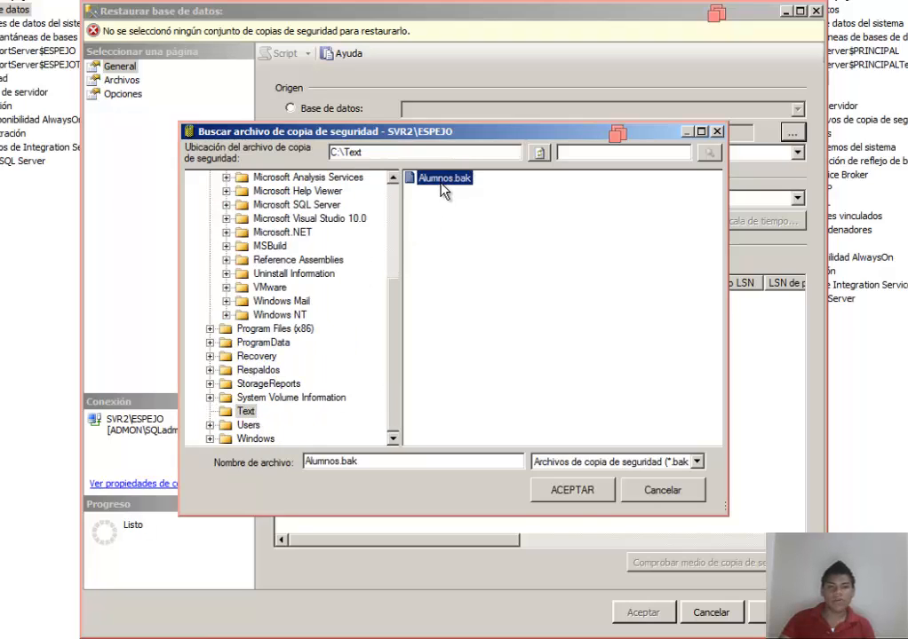
click(573, 491)
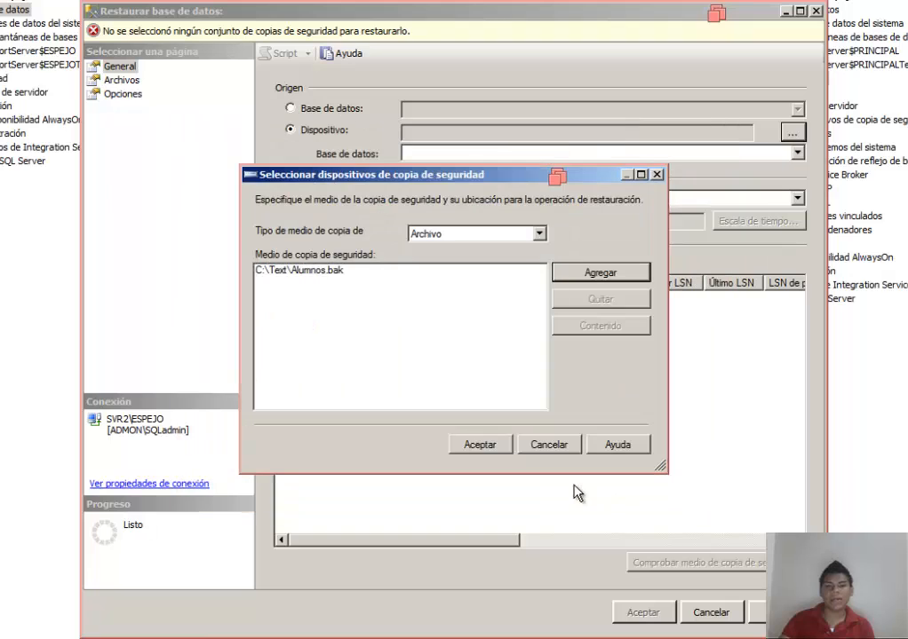
click(488, 449)
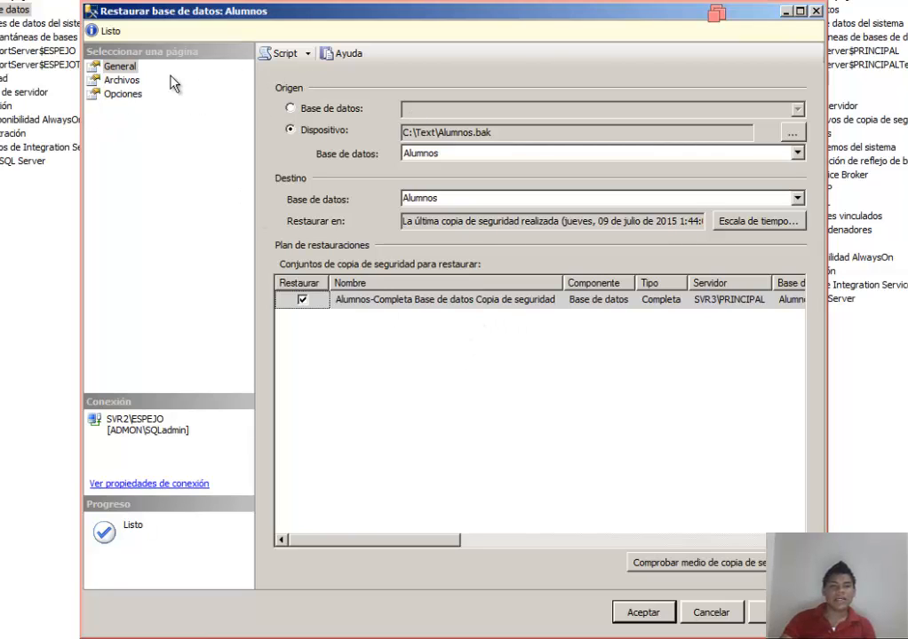
Step: Set the recovery state to RESTORE WITH NORECOVERY, run the restore of Alumnos, and dismiss the completion message
click(124, 80)
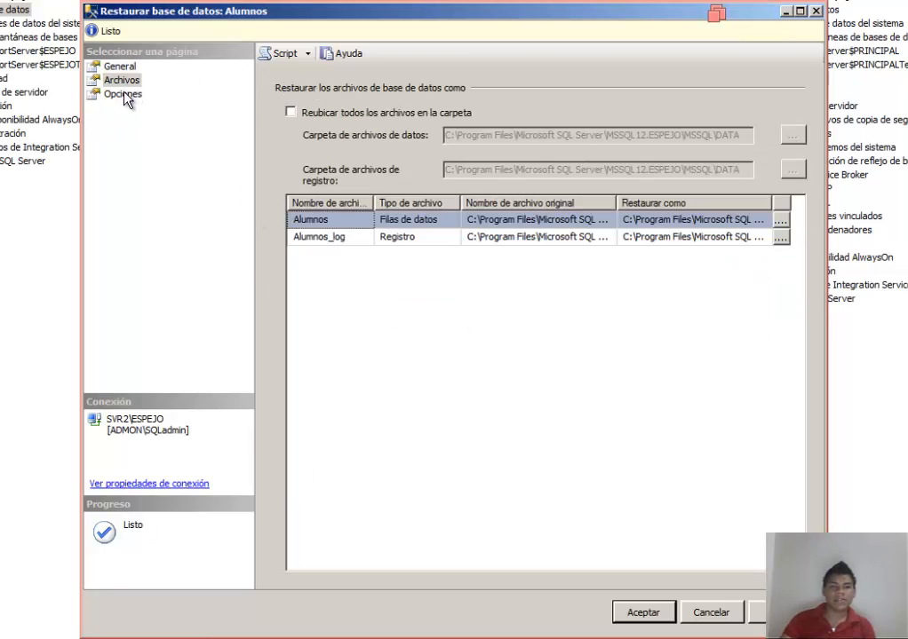
click(124, 94)
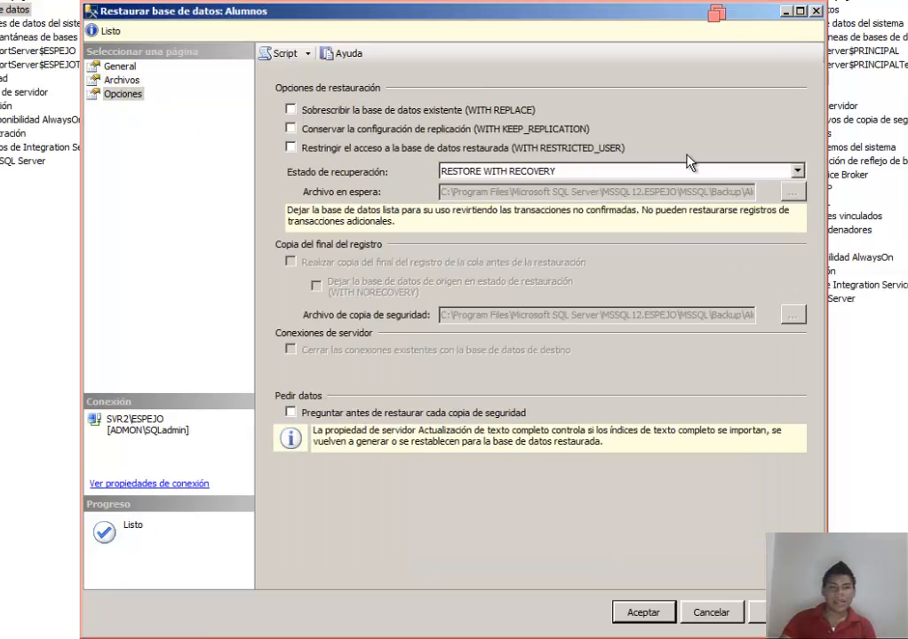
click(798, 172)
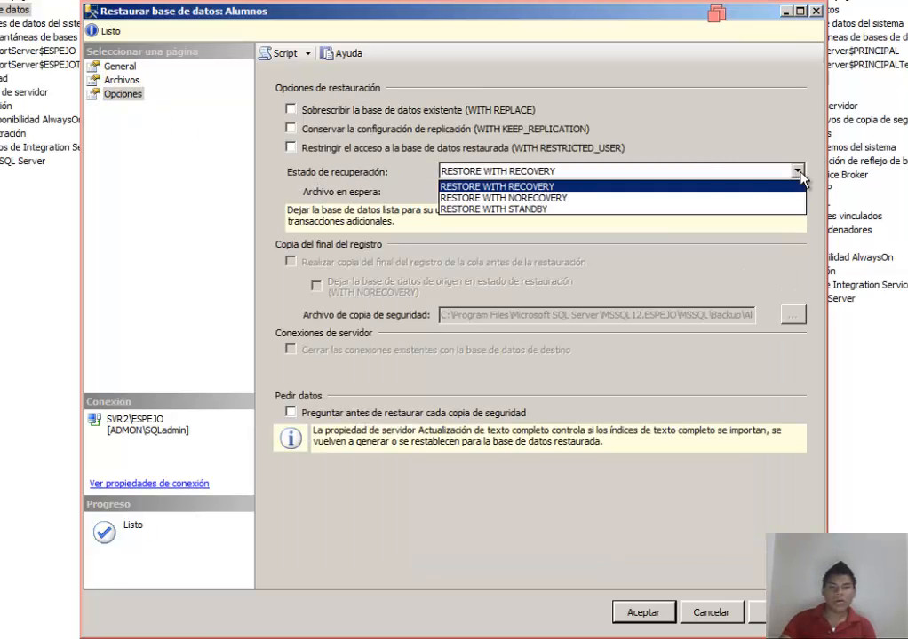
click(563, 198)
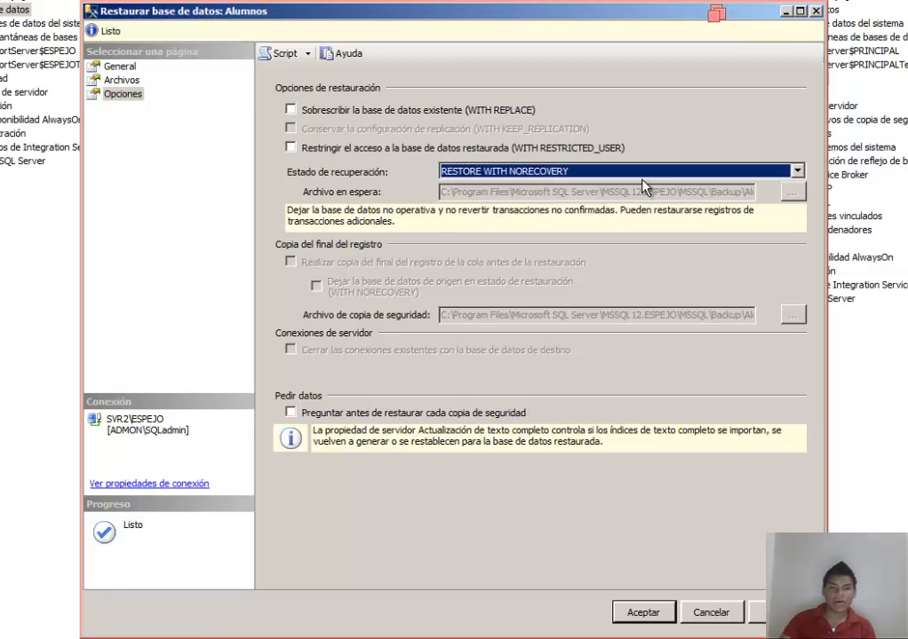
click(796, 172)
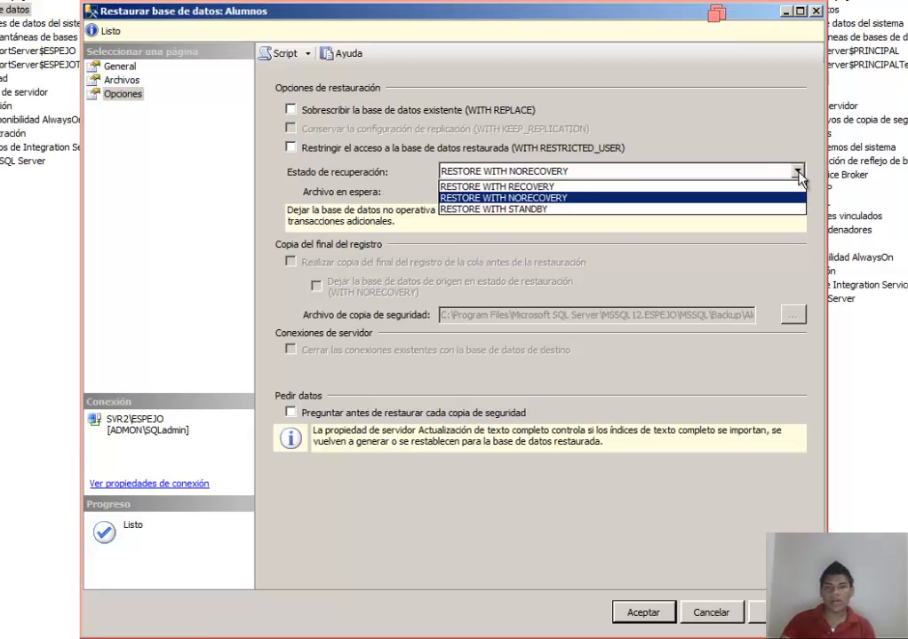
click(798, 174)
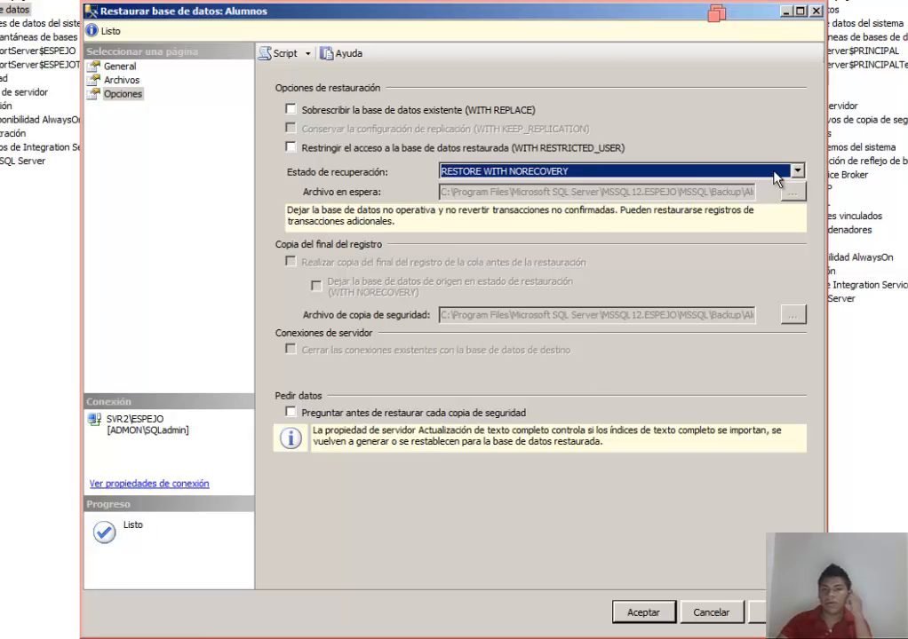
click(668, 613)
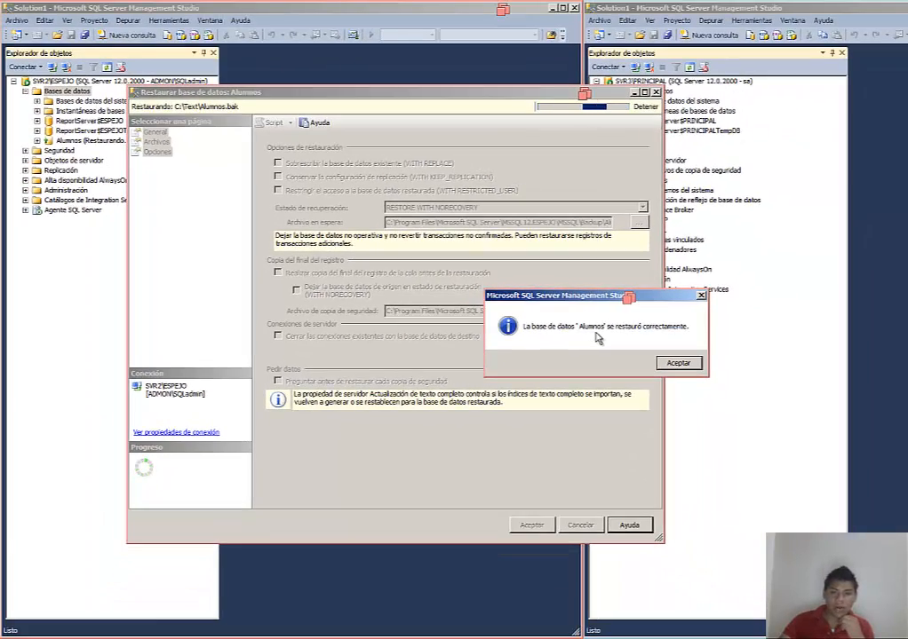
click(678, 365)
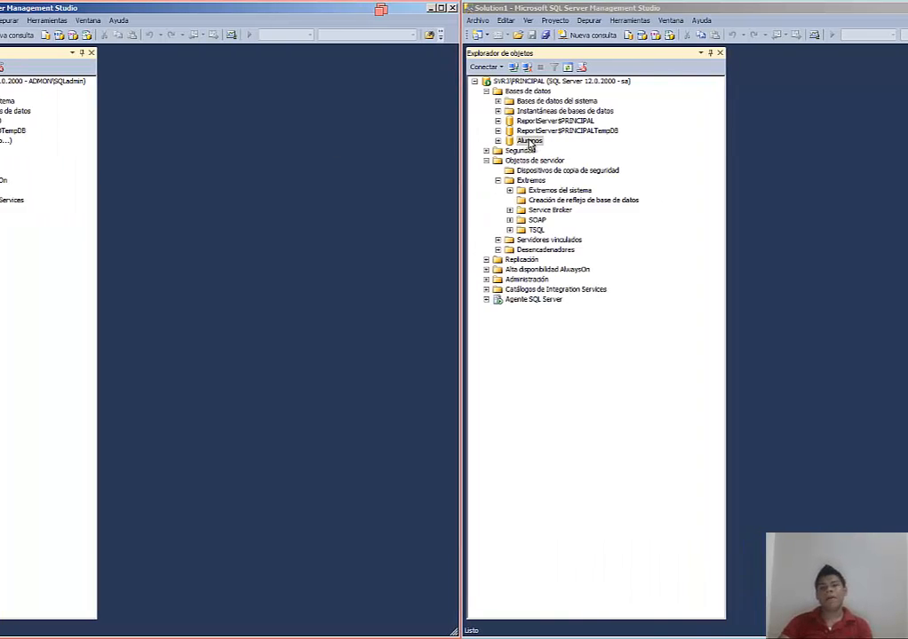
Step: On SVR3\PRINCIPAL, open mirroring for the Alumnos database and launch the Configure Security wizard
click(358, 142)
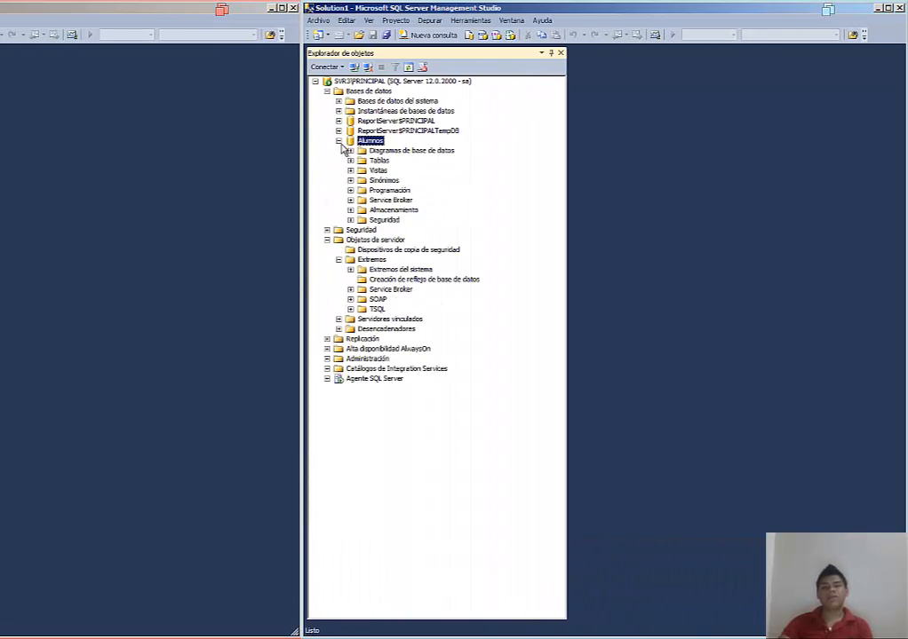
click(358, 142)
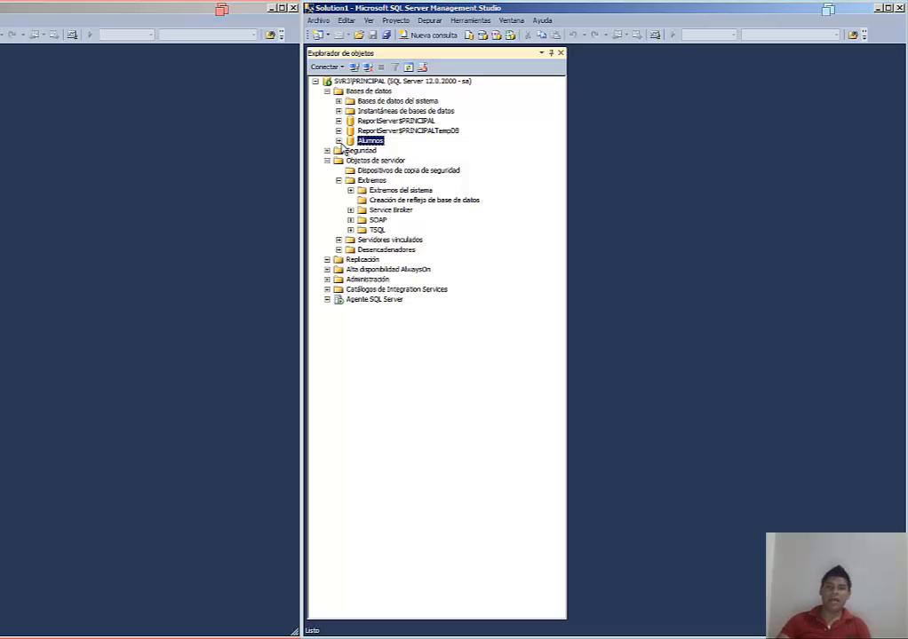
right_click(367, 140)
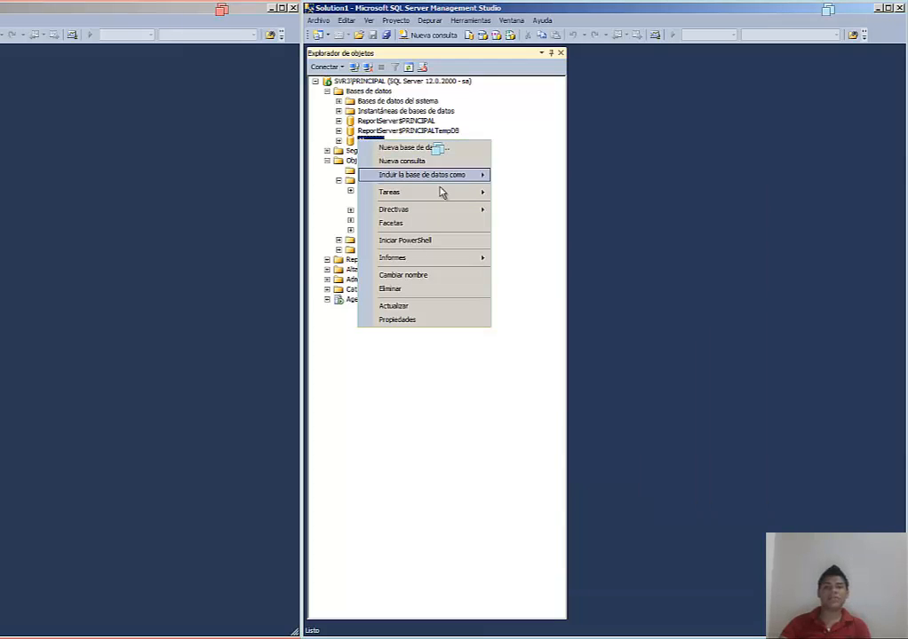
mouse_move(442, 192)
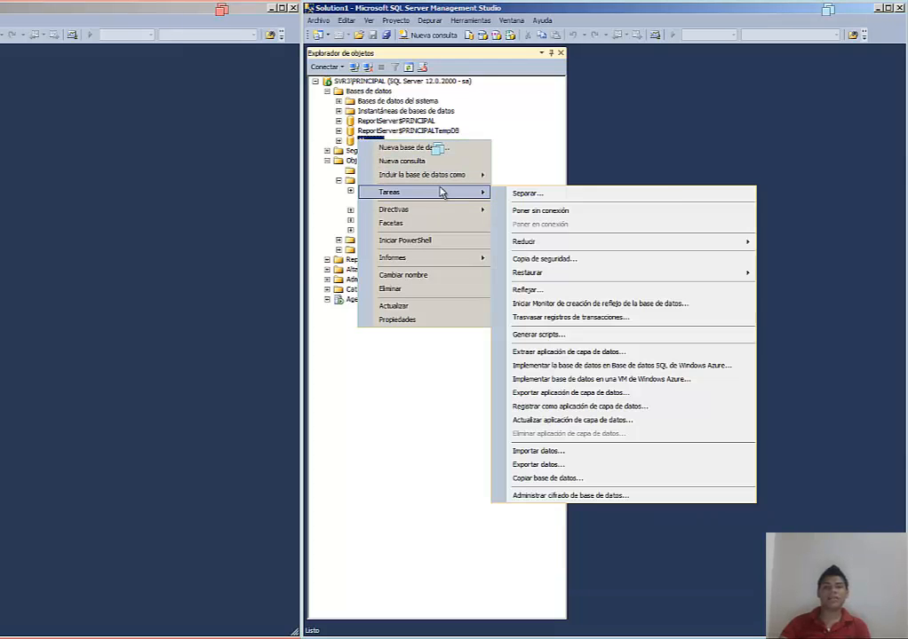
click(574, 293)
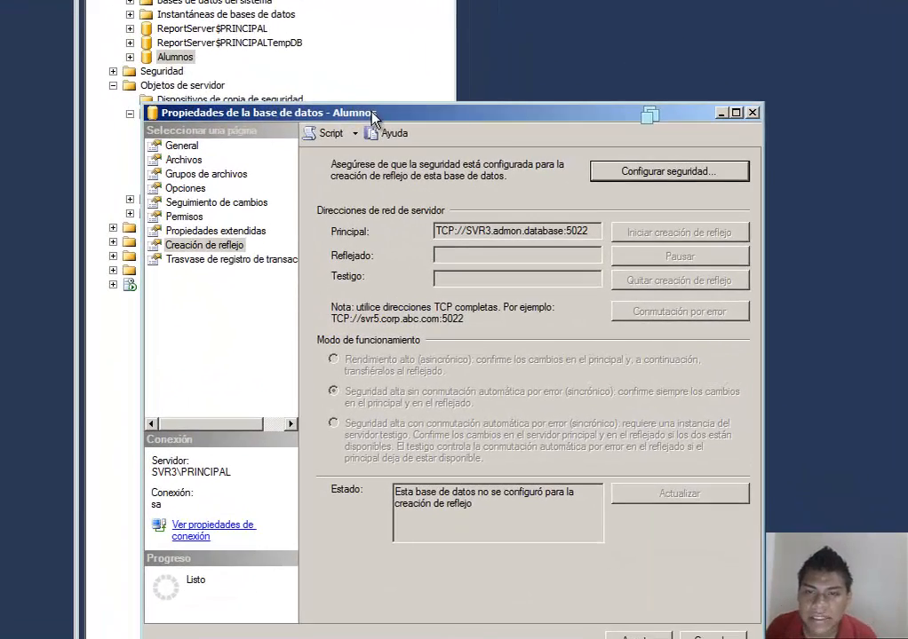
drag(489, 169, 488, 124)
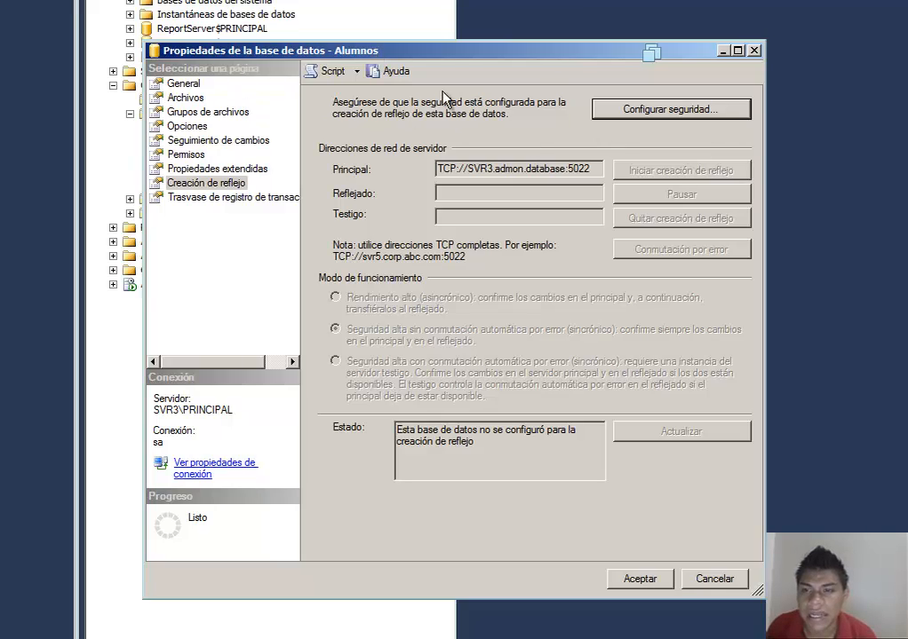
click(696, 113)
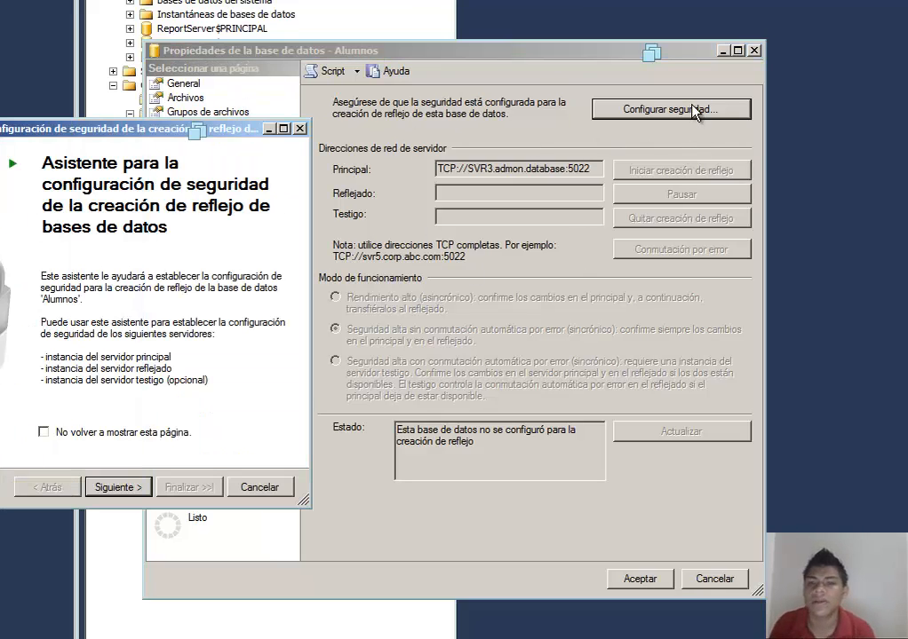
Step: Advance through the security wizard without a witness server, keeping the principal endpoint Mirror on port 5022
drag(67, 139, 397, 182)
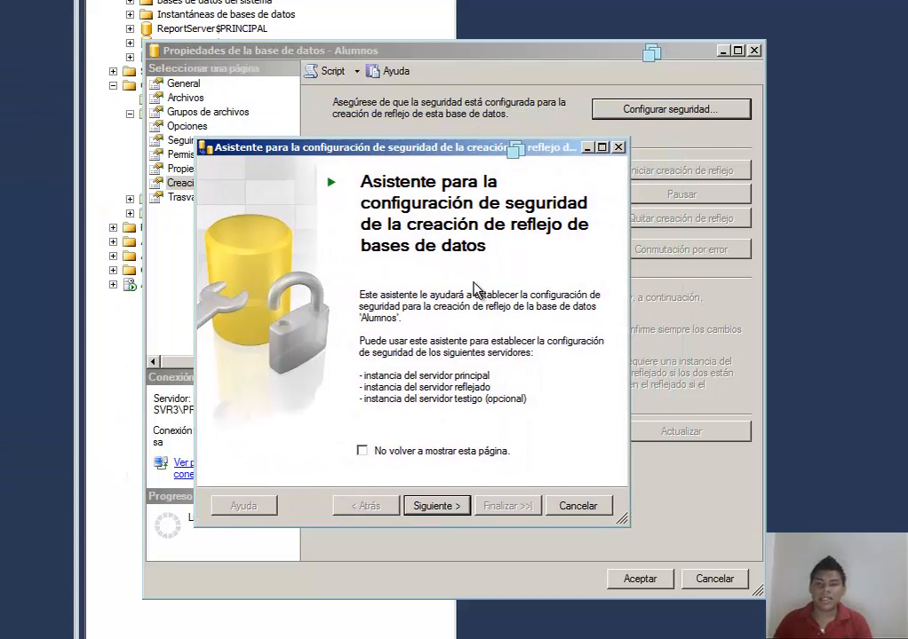
click(446, 514)
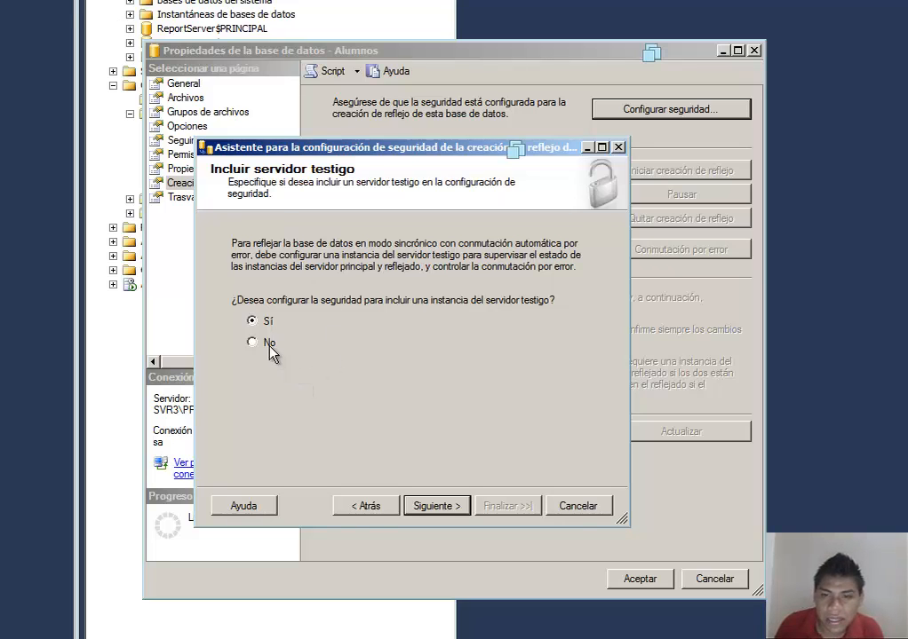
click(448, 506)
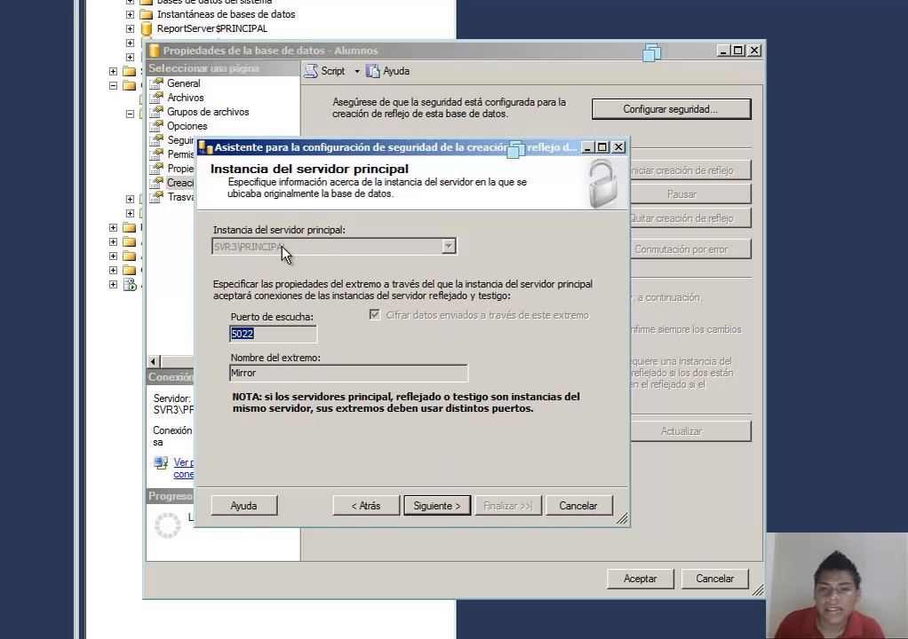
click(277, 338)
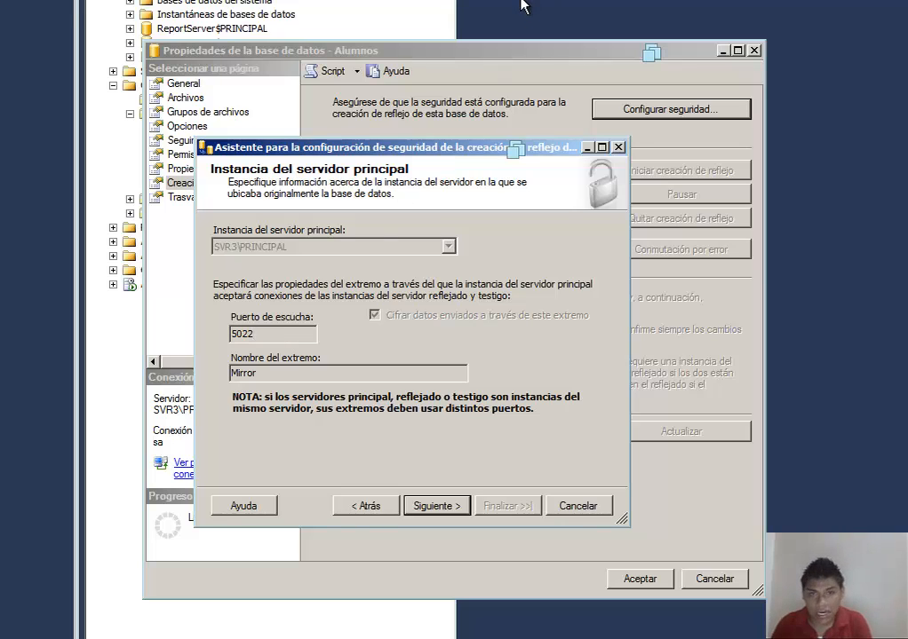
click(453, 508)
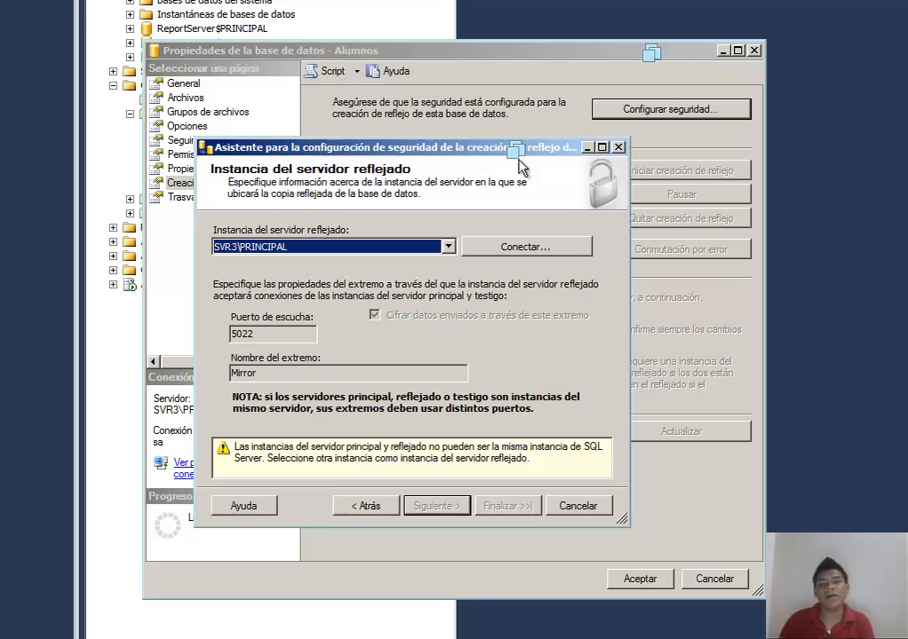
Step: Set the mirror server instance to SVR2\ESPEJO by browsing network servers and connecting with Windows authentication
click(448, 248)
click(449, 249)
click(448, 249)
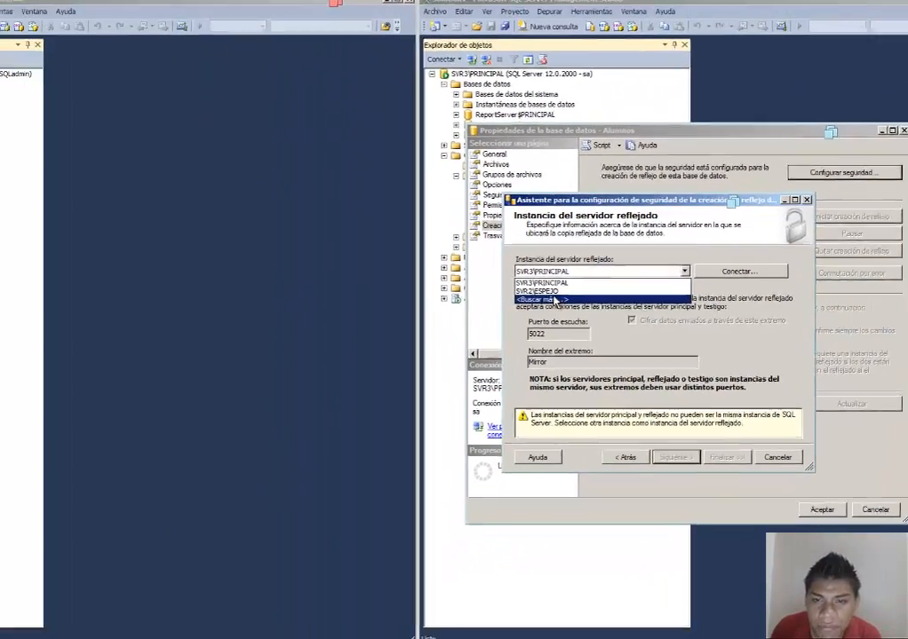
click(385, 293)
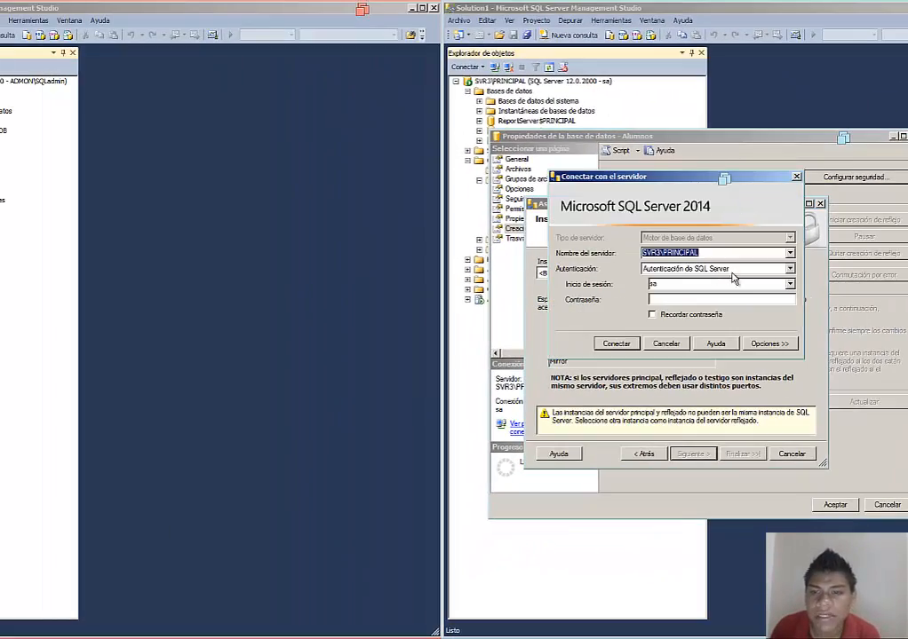
click(790, 253)
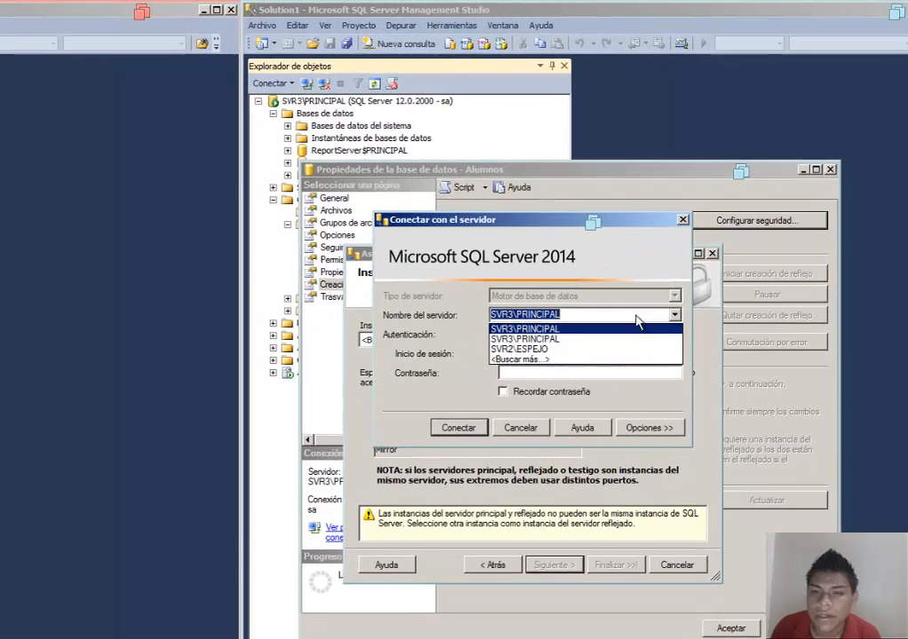
click(549, 360)
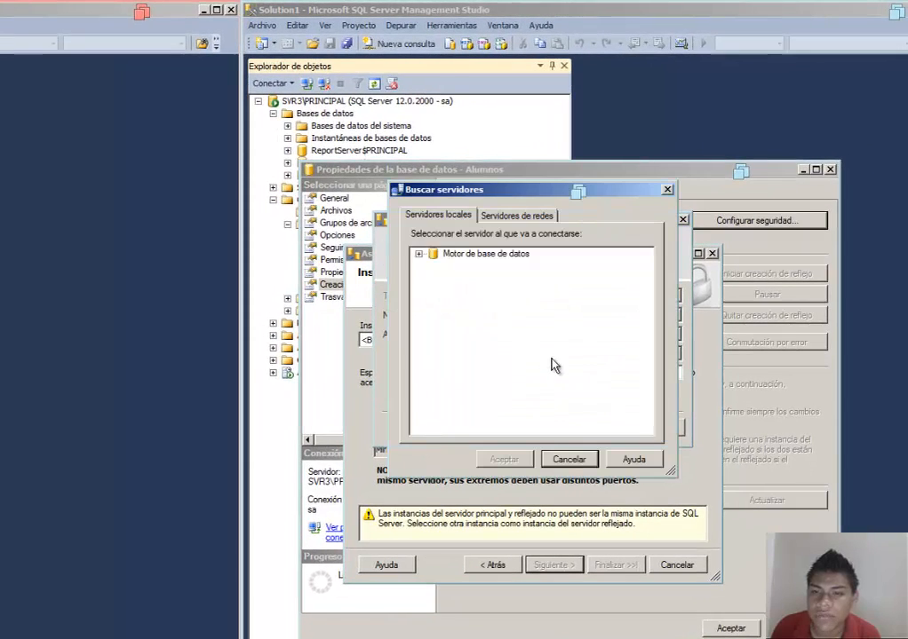
click(529, 220)
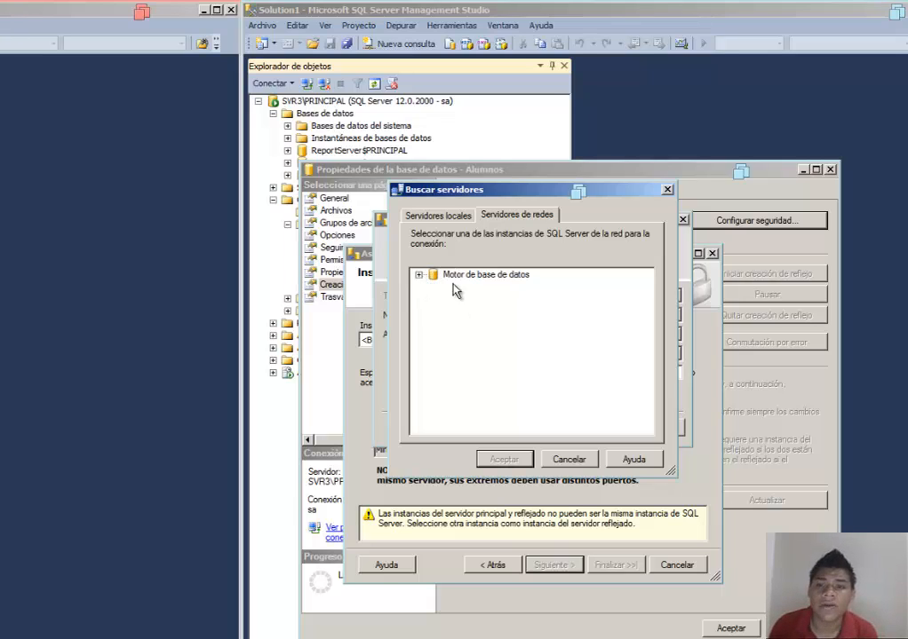
click(419, 275)
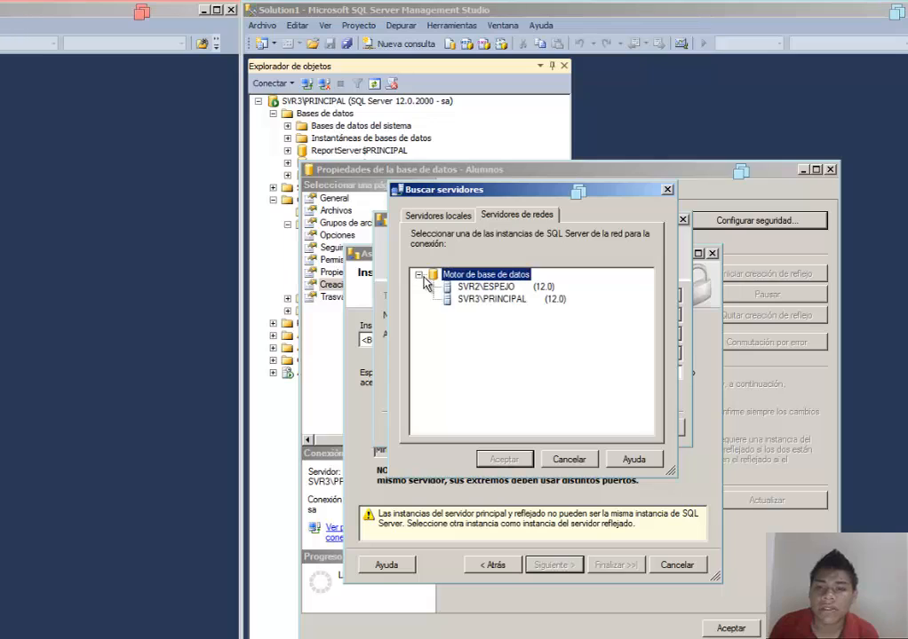
click(497, 287)
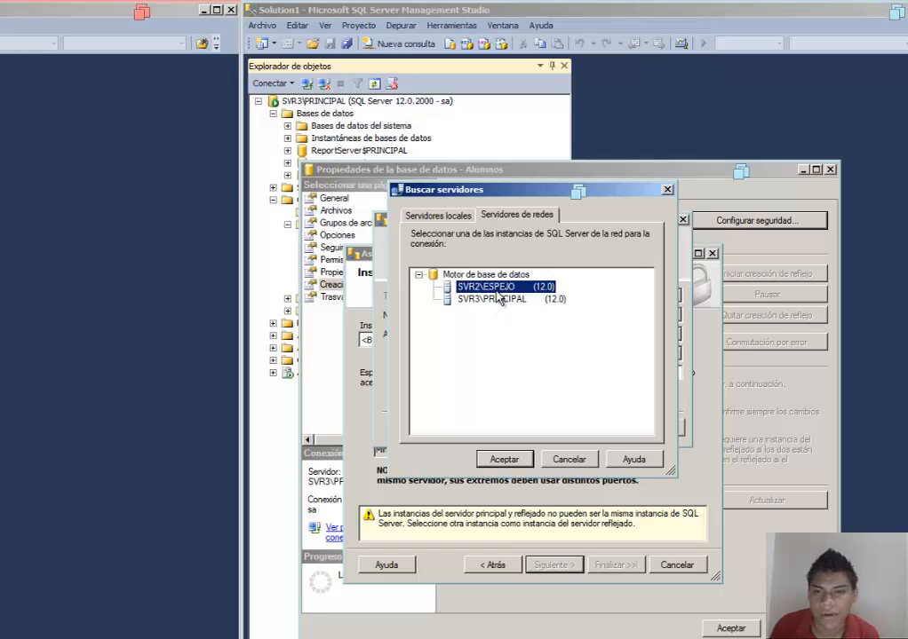
click(502, 459)
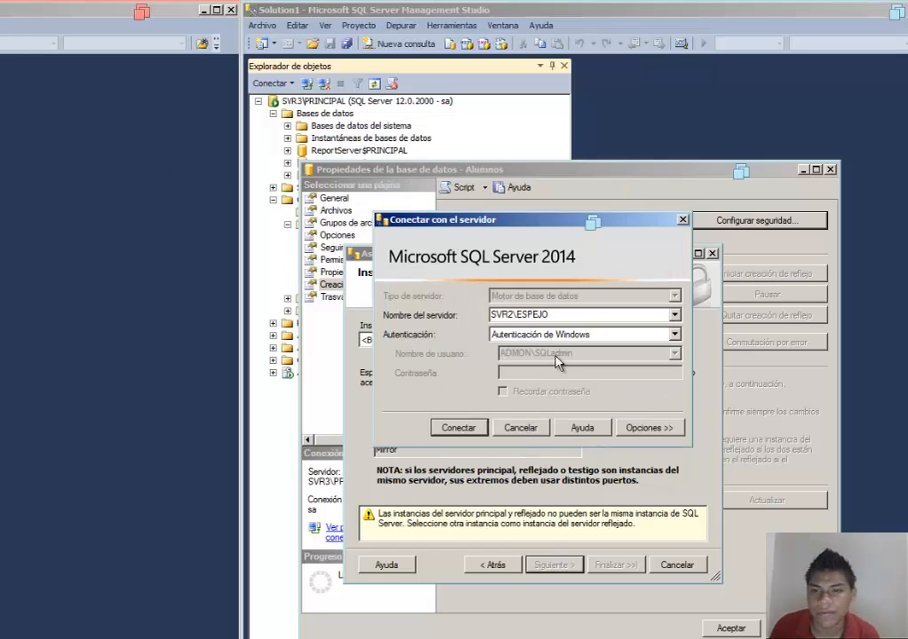
click(458, 429)
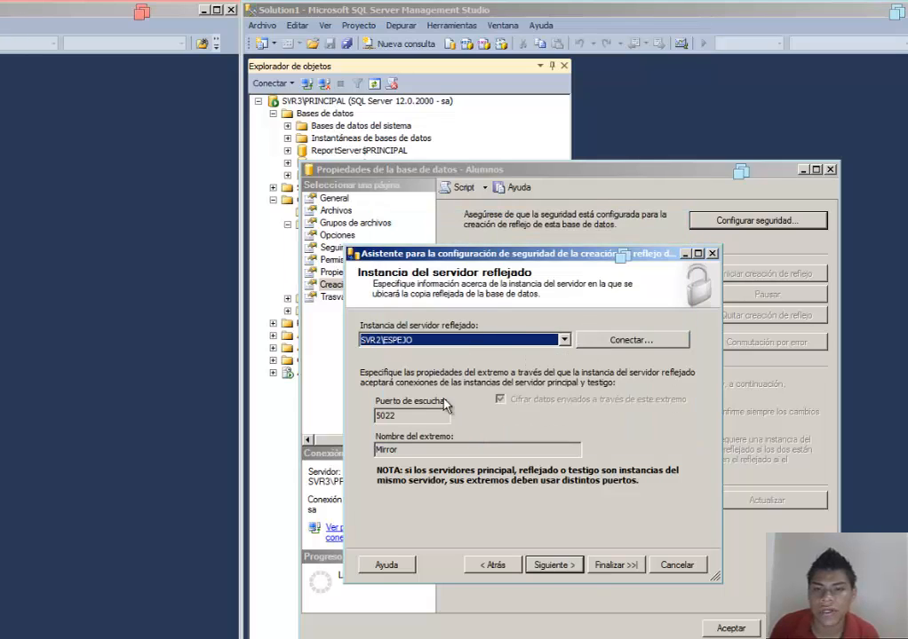
double_click(420, 415)
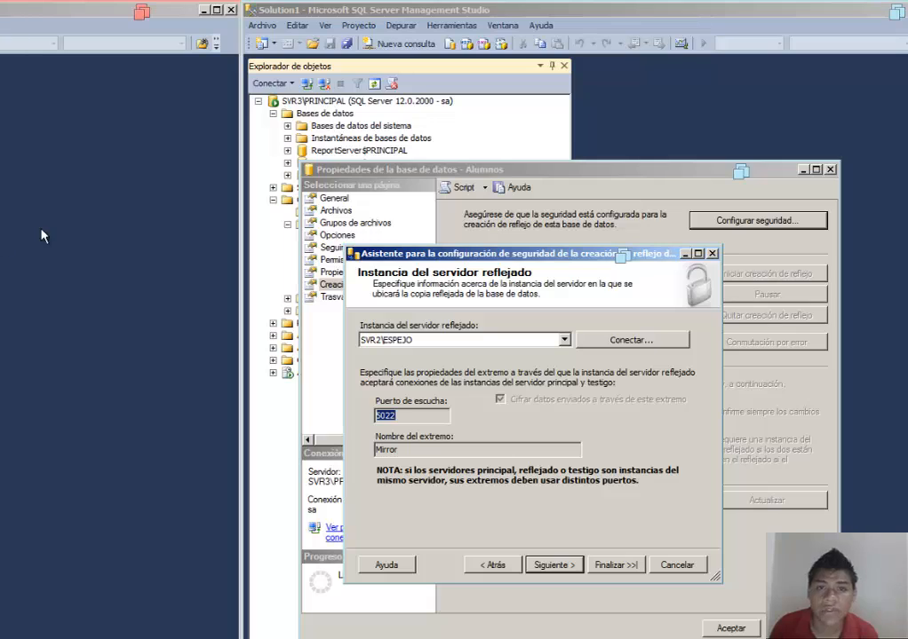
click(548, 566)
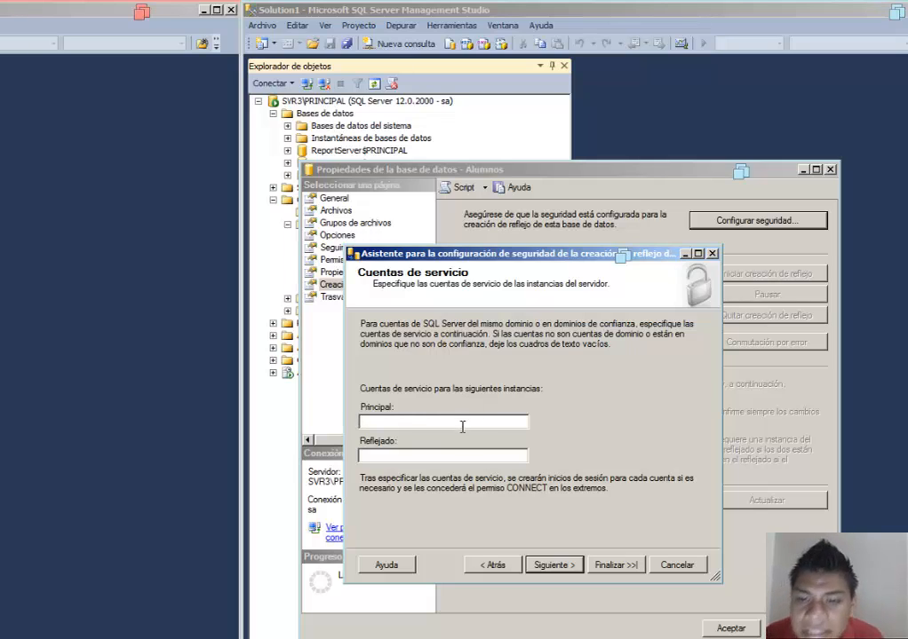
click(489, 566)
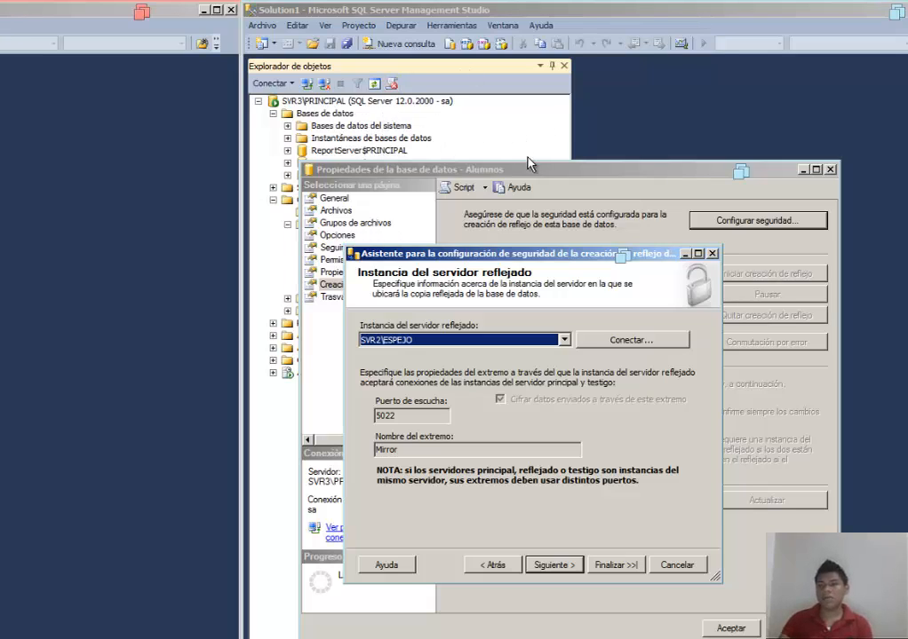
Step: Keep the mirror endpoint on port 5022 and enter ADMON\SQLadmin as service account for both principal and mirror
click(430, 417)
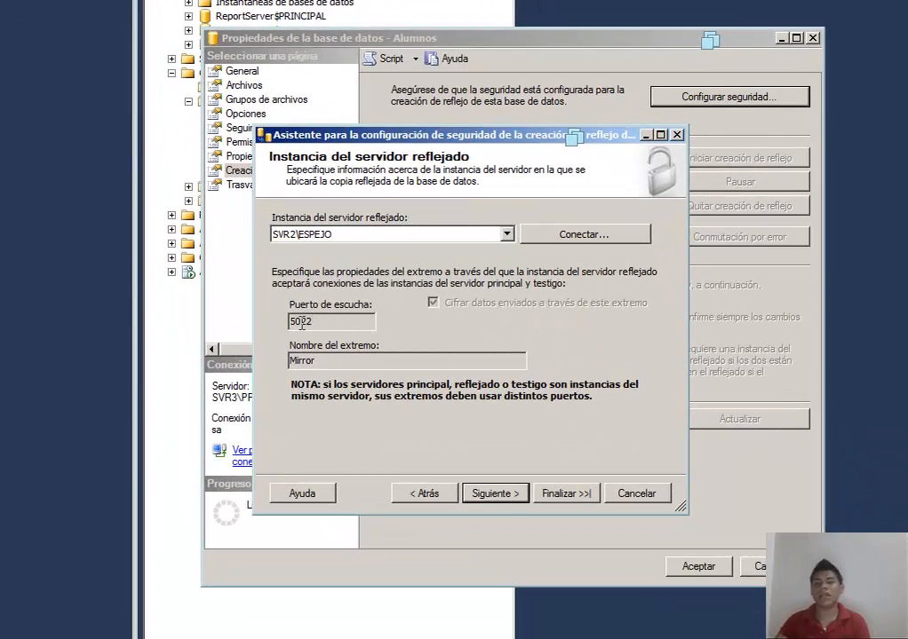
drag(430, 417, 373, 415)
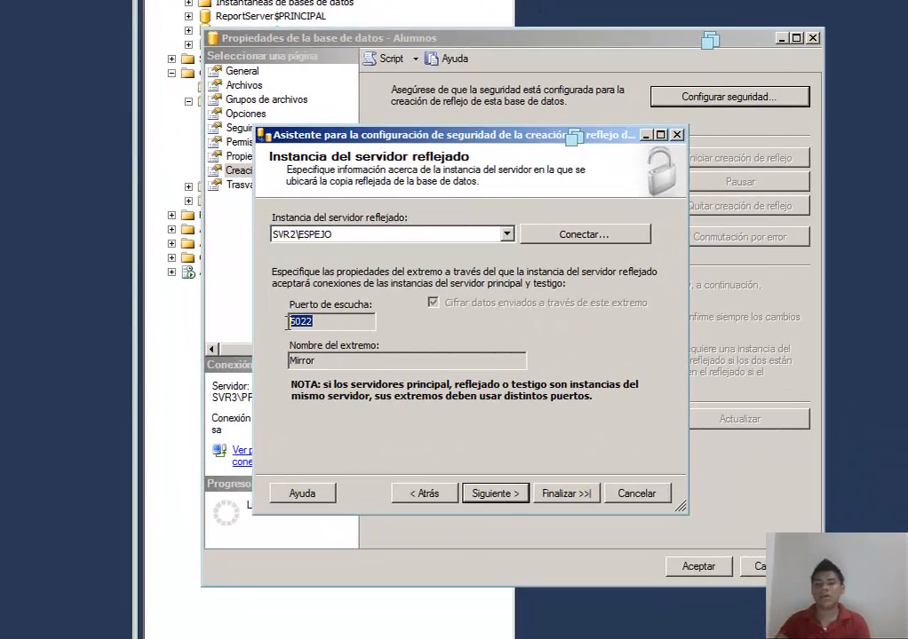
click(496, 493)
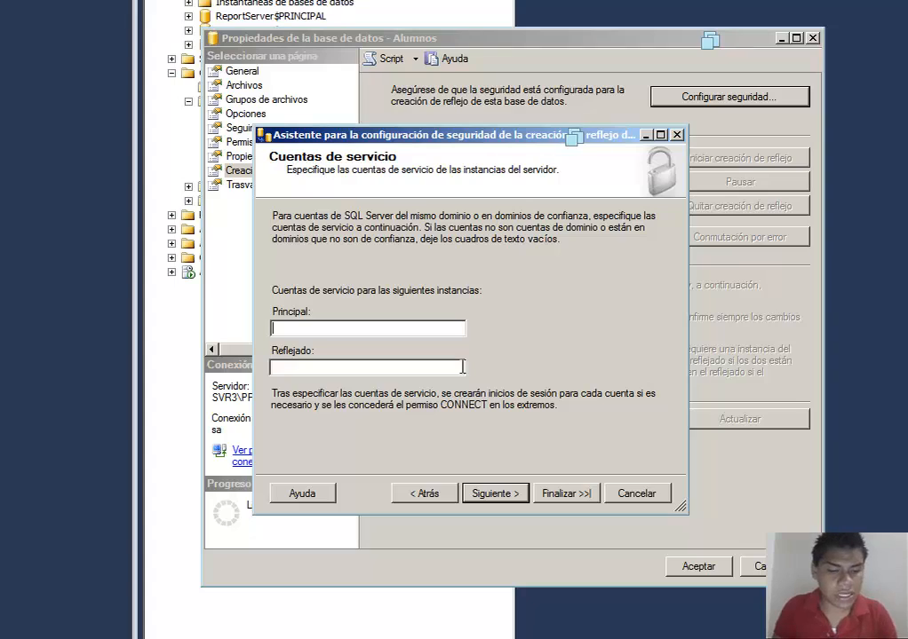
text(ADMON)
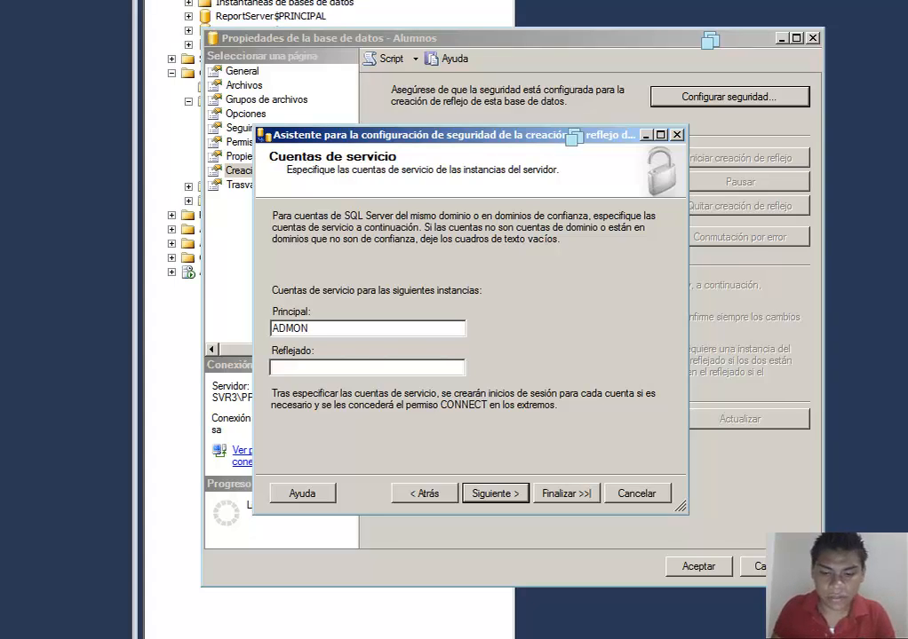
text(\)
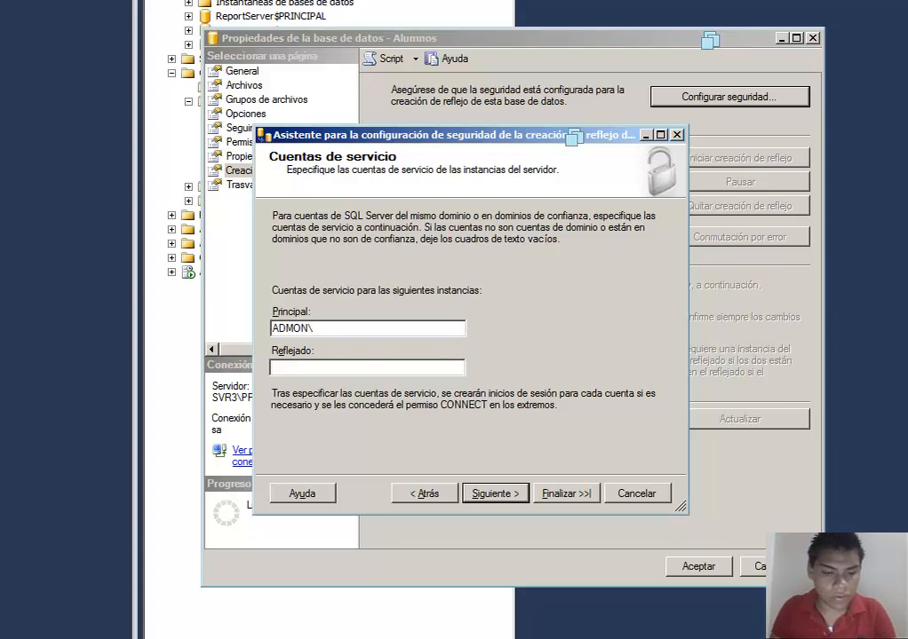
text(SQLadmin)
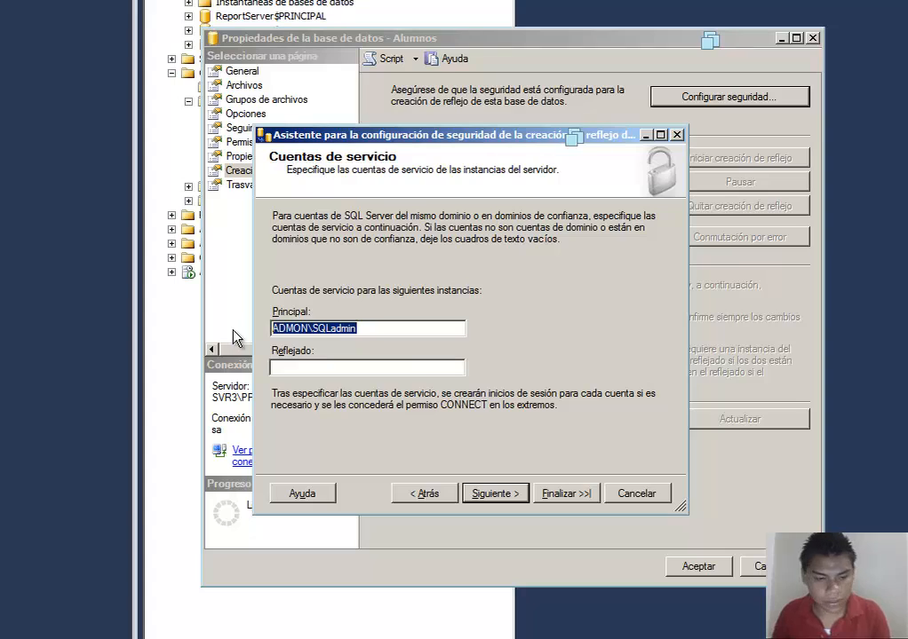
click(303, 366)
text(ADMON\SQLadmin)
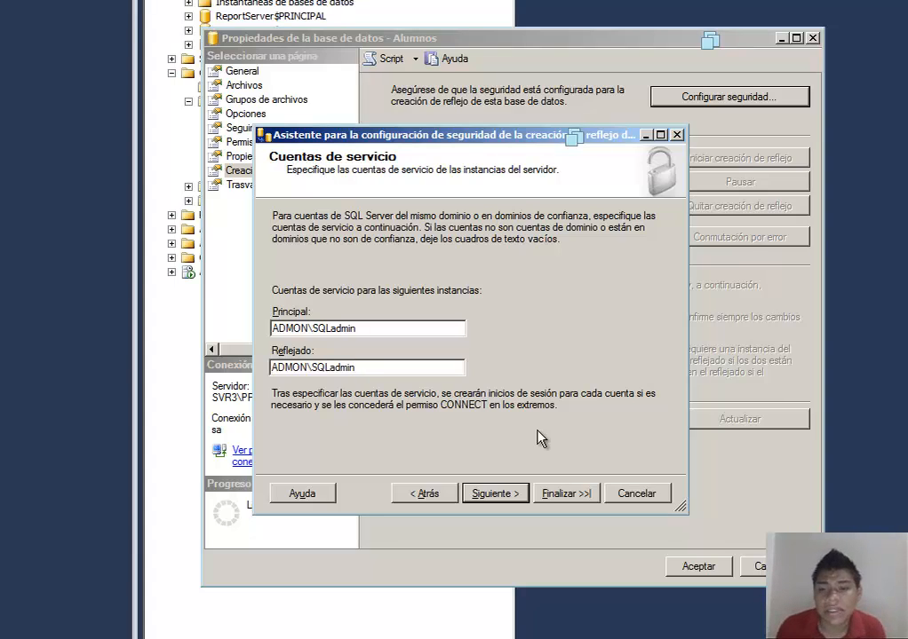
click(502, 493)
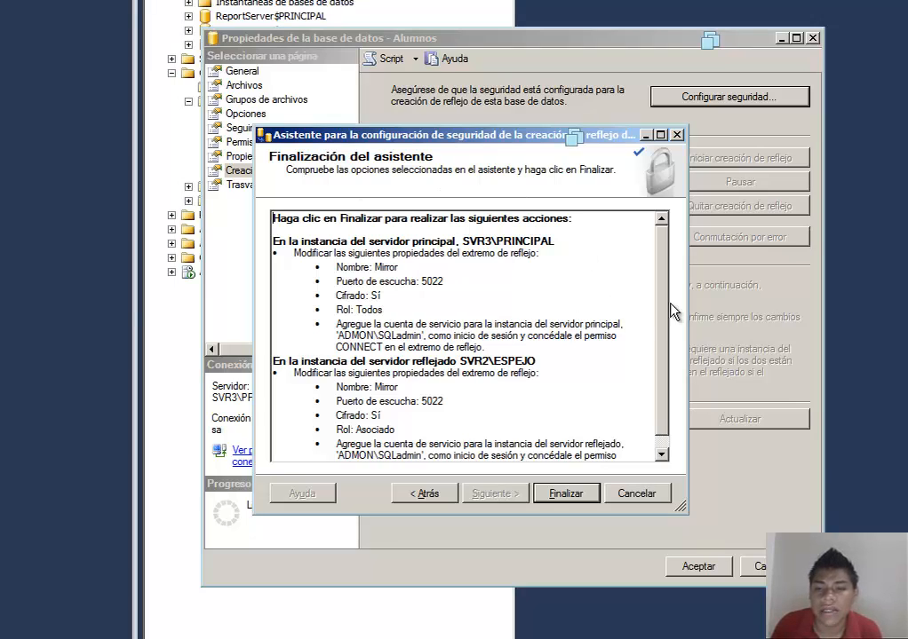
Step: Review the summary, finish the wizard to configure both endpoints, and close it
drag(666, 291, 675, 232)
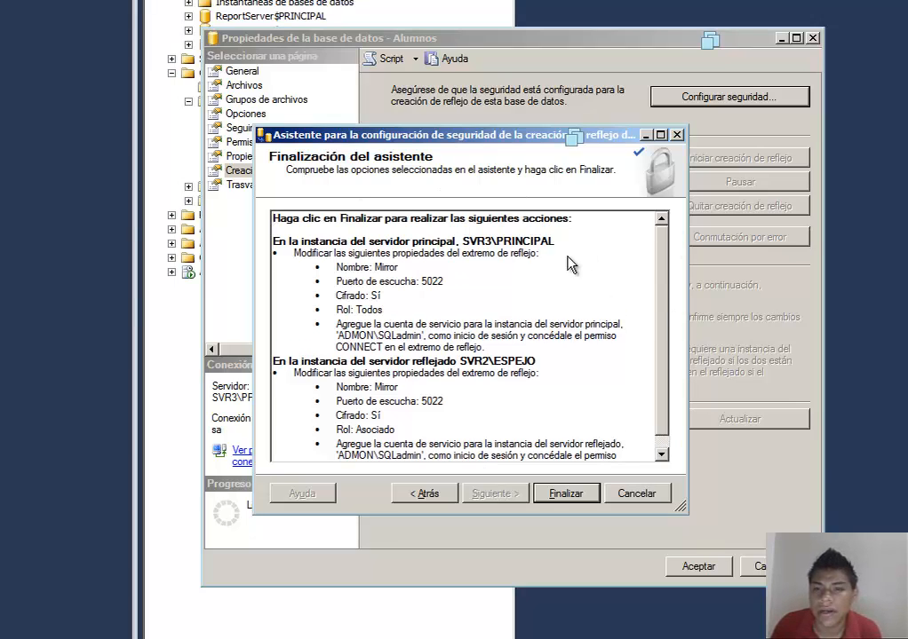
click(575, 493)
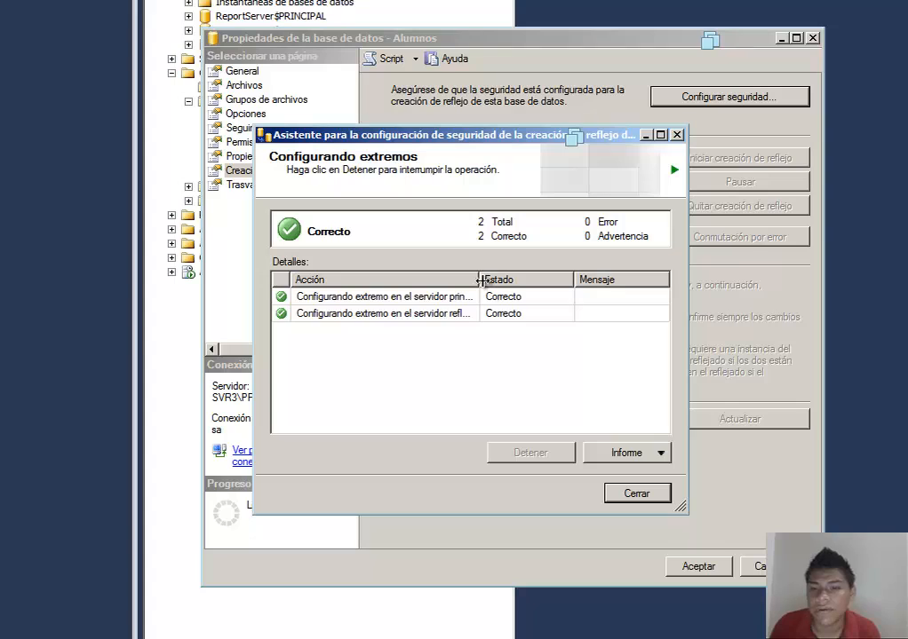
drag(481, 280, 542, 297)
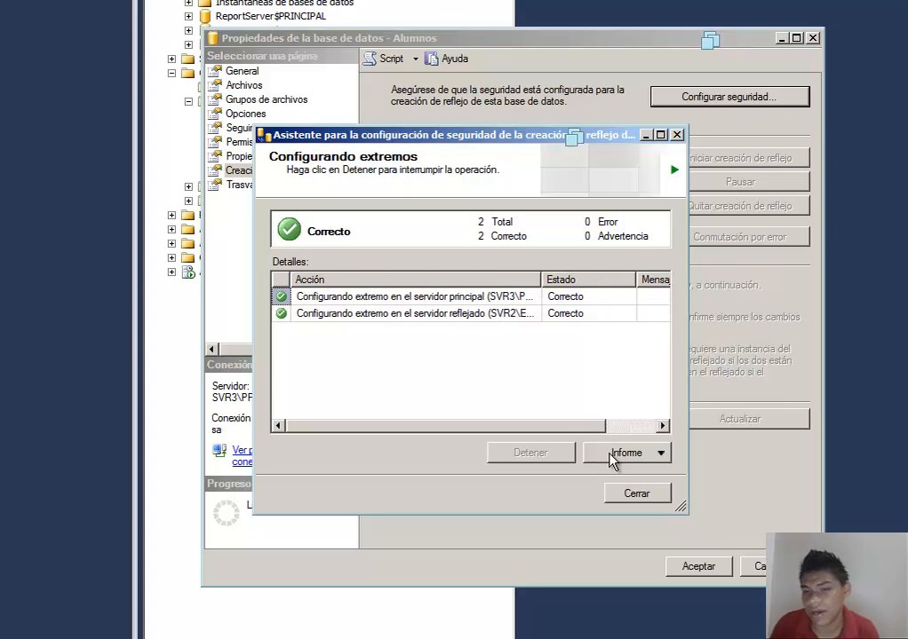
click(631, 494)
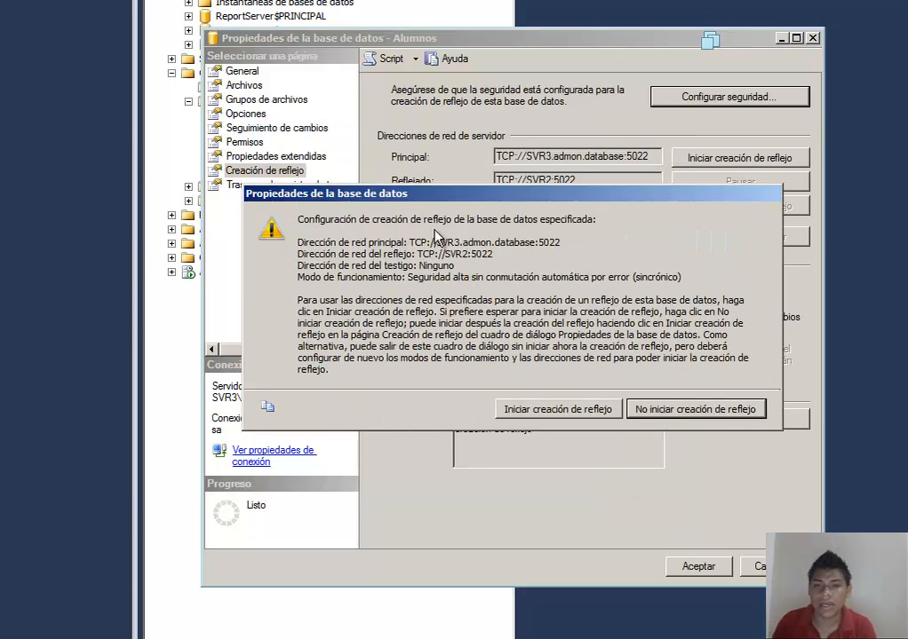
Step: Start mirroring for Alumnos and accept the non-FQDN server addresses
drag(531, 195, 514, 34)
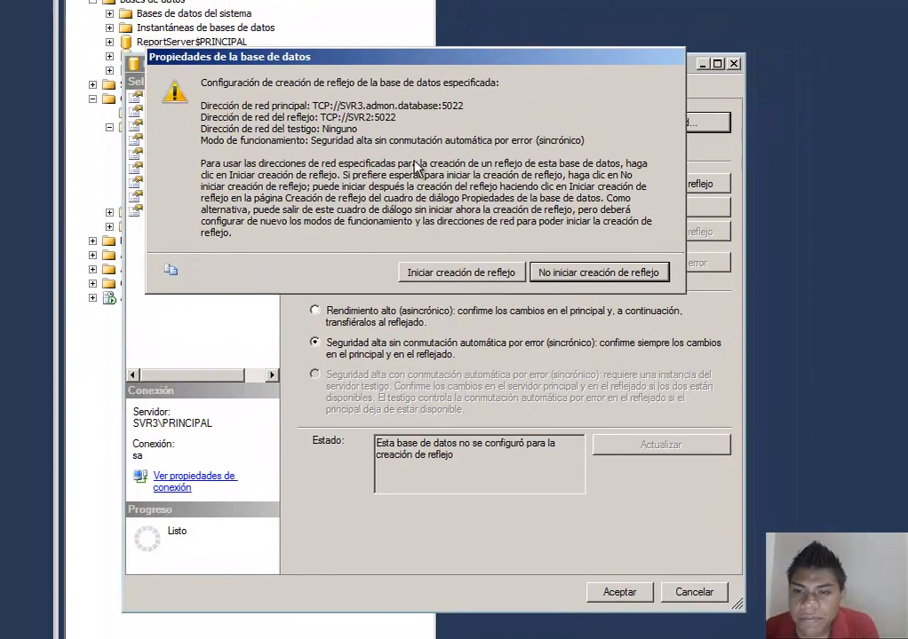
drag(497, 32, 623, 511)
drag(546, 543, 525, 474)
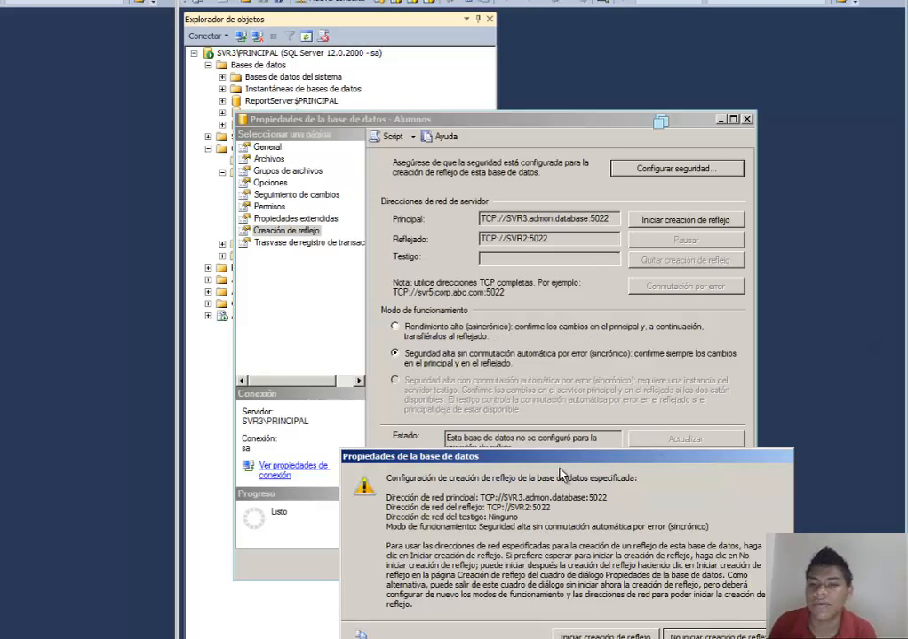
drag(449, 456, 435, 77)
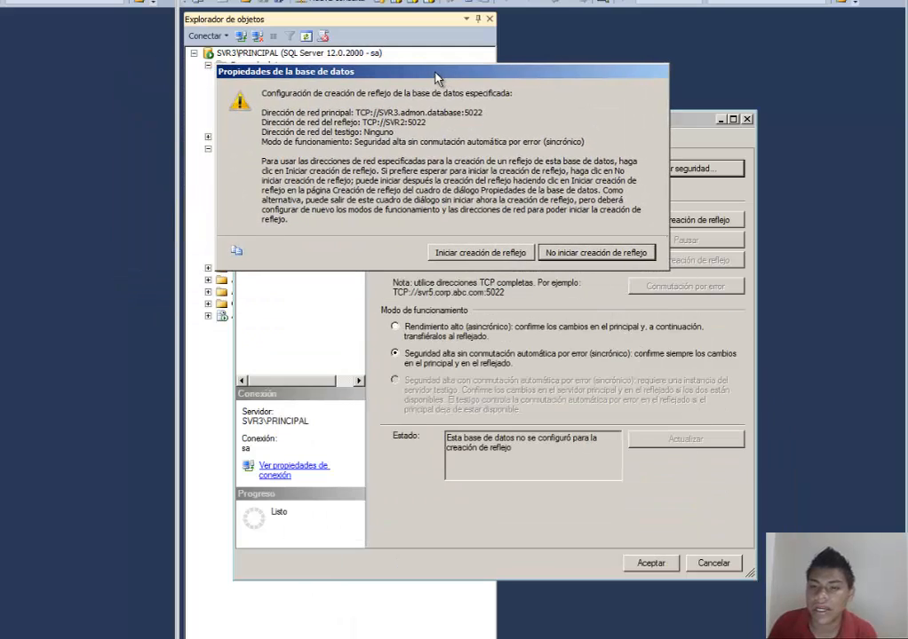
click(463, 254)
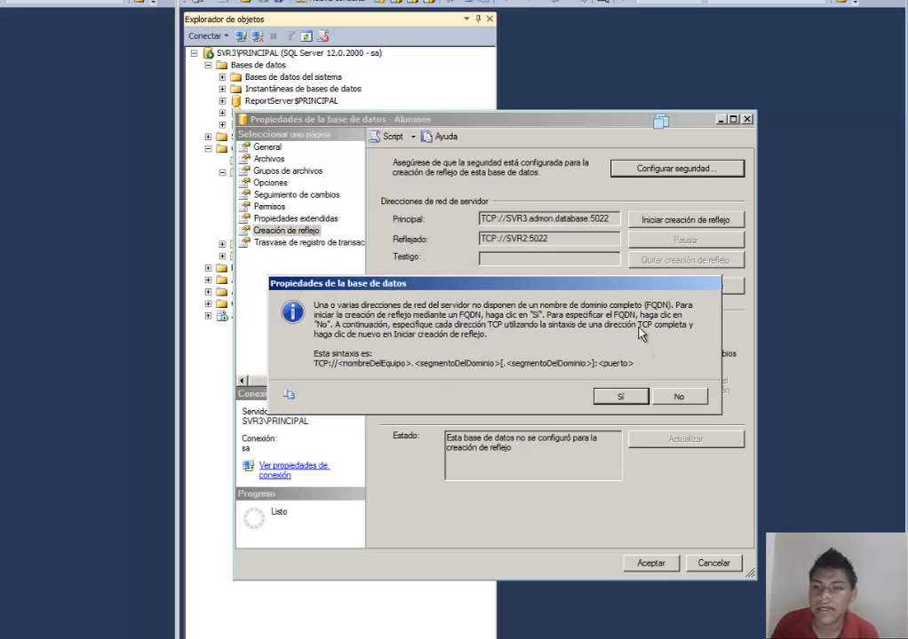
click(625, 397)
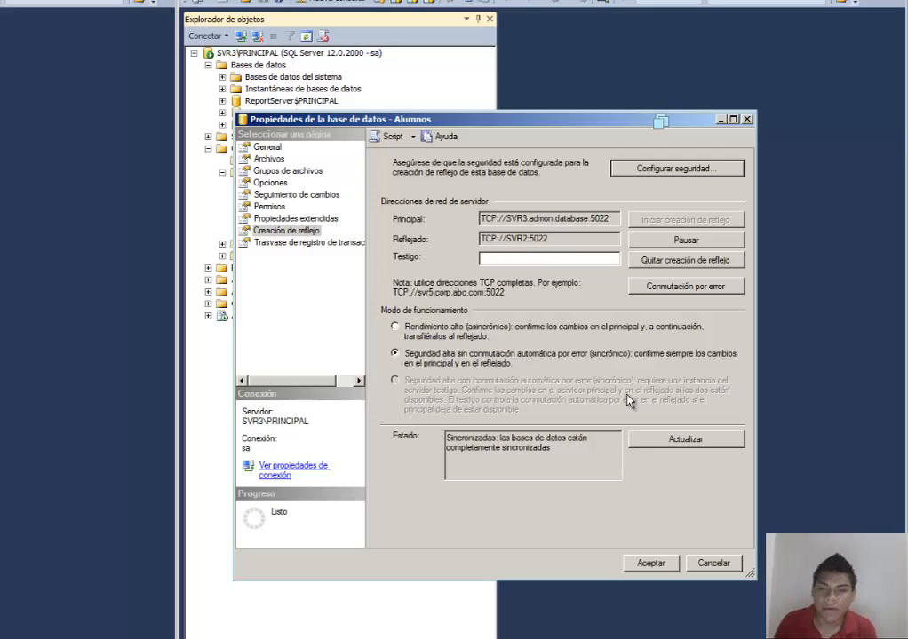
drag(521, 125, 509, 183)
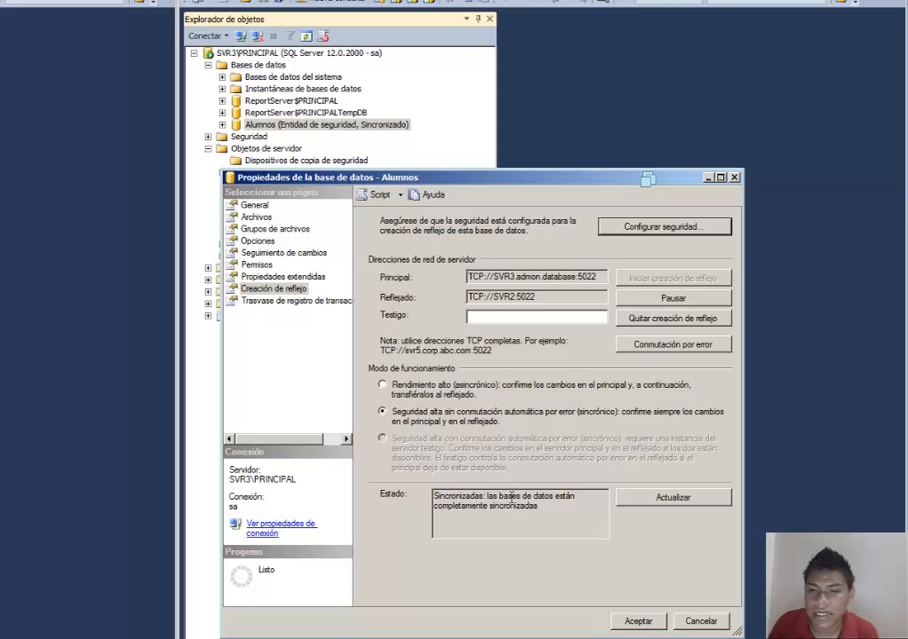
Step: Refresh the mirroring status and the Alumnos database on both the principal and mirror servers
click(665, 499)
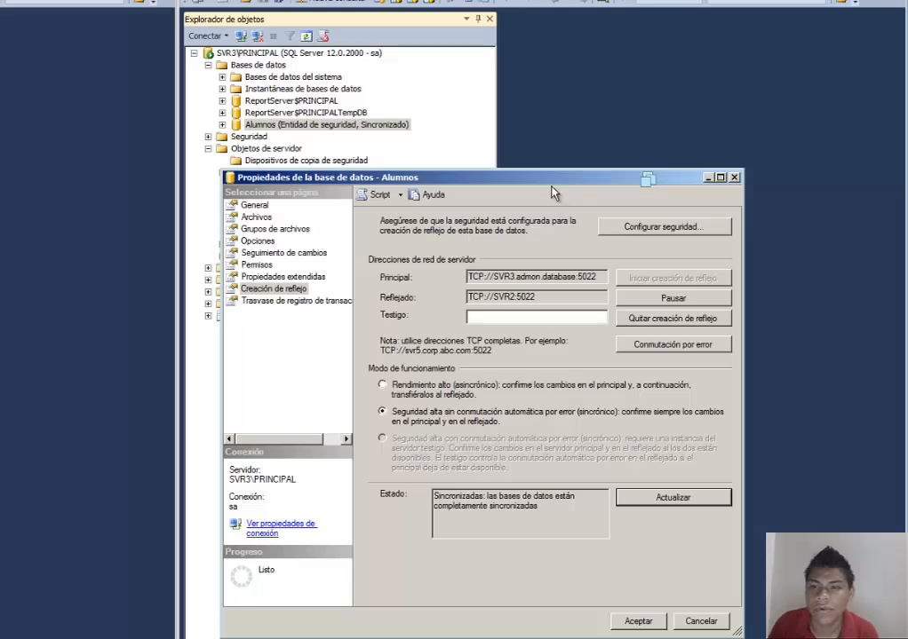
drag(550, 182, 692, 233)
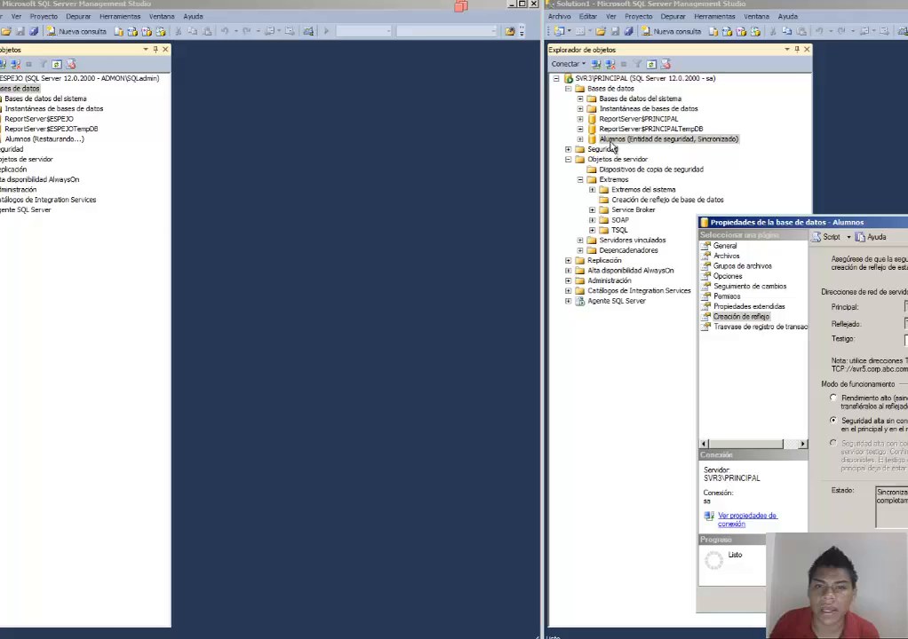
right_click(610, 142)
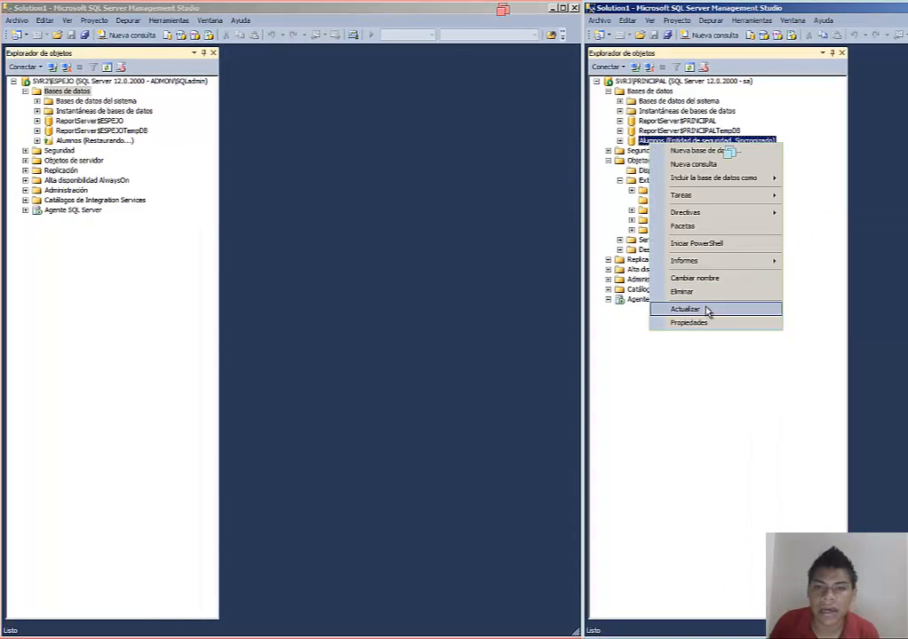
click(670, 308)
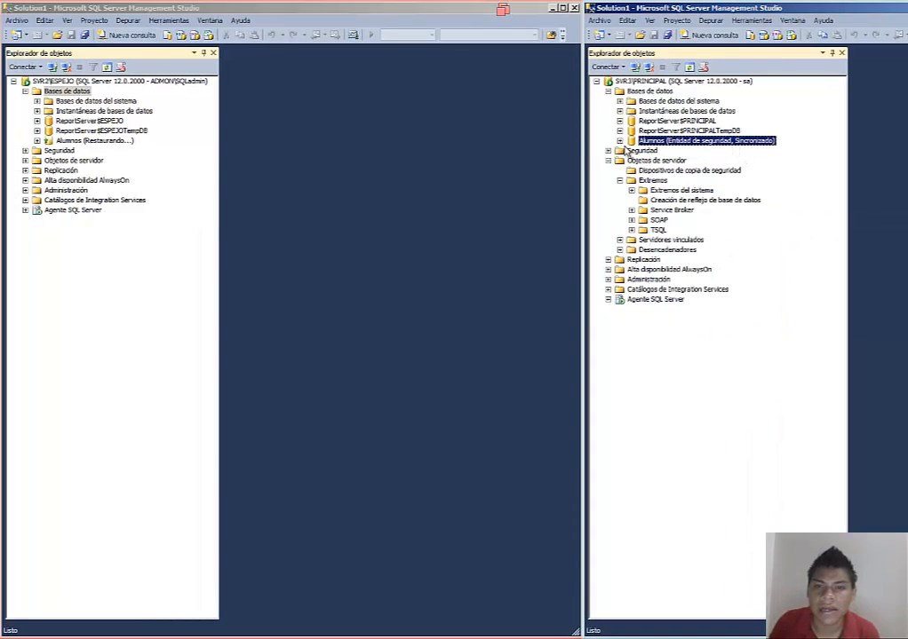
right_click(115, 140)
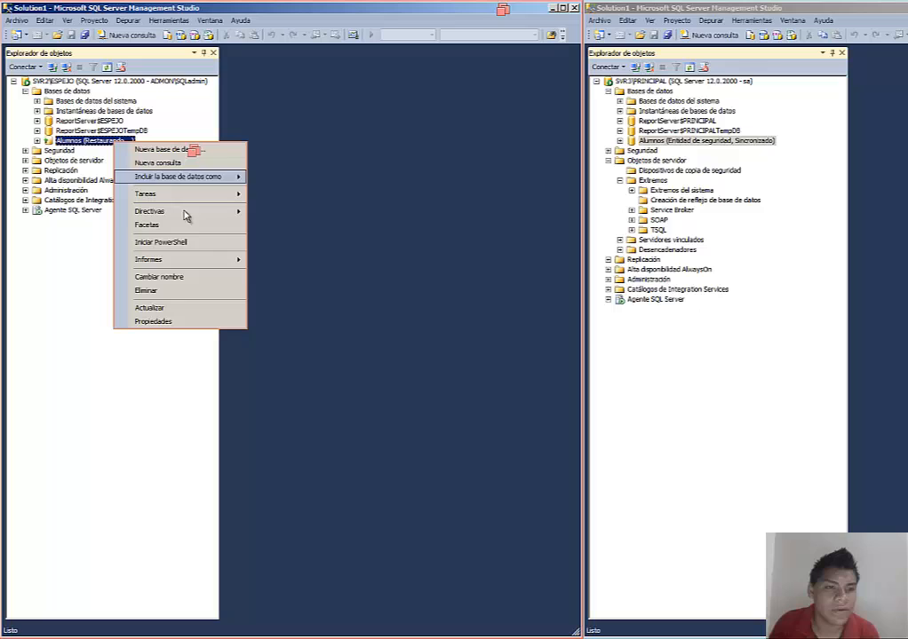
click(203, 312)
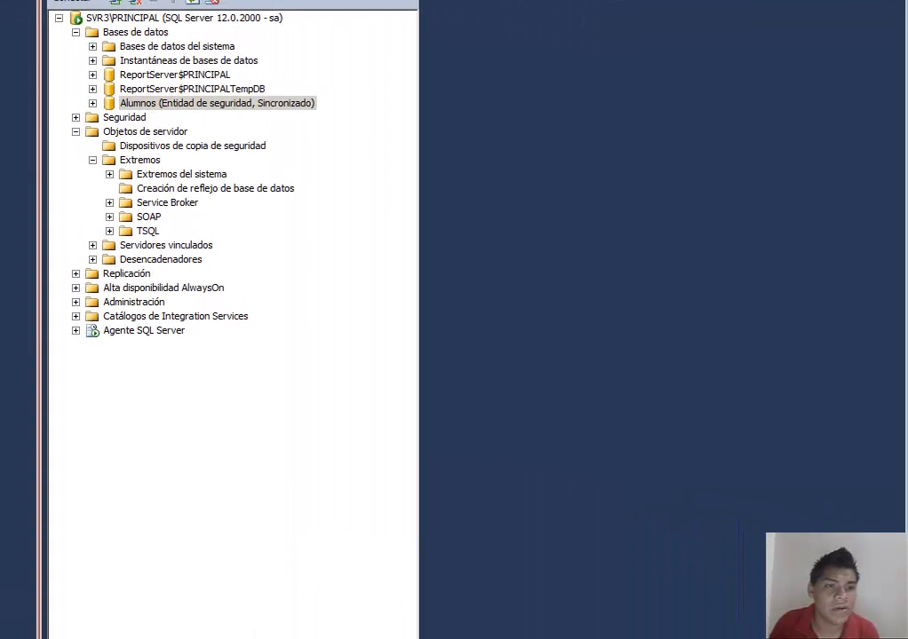
click(174, 106)
key(F2)
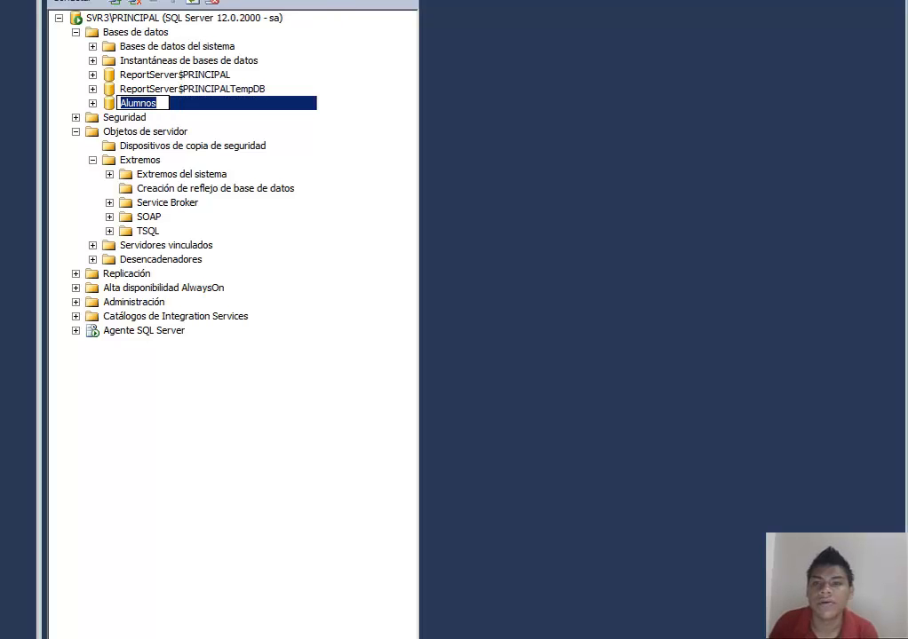
key(Return)
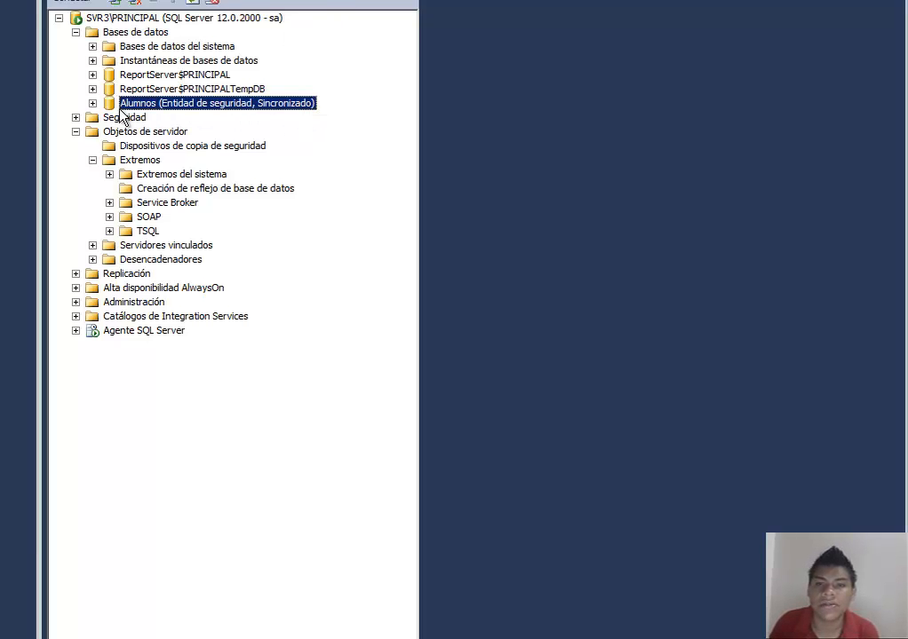
Step: Query the first 1000 rows of the dbo.DatosPersonales table in Alumnos on the principal
right_click(150, 111)
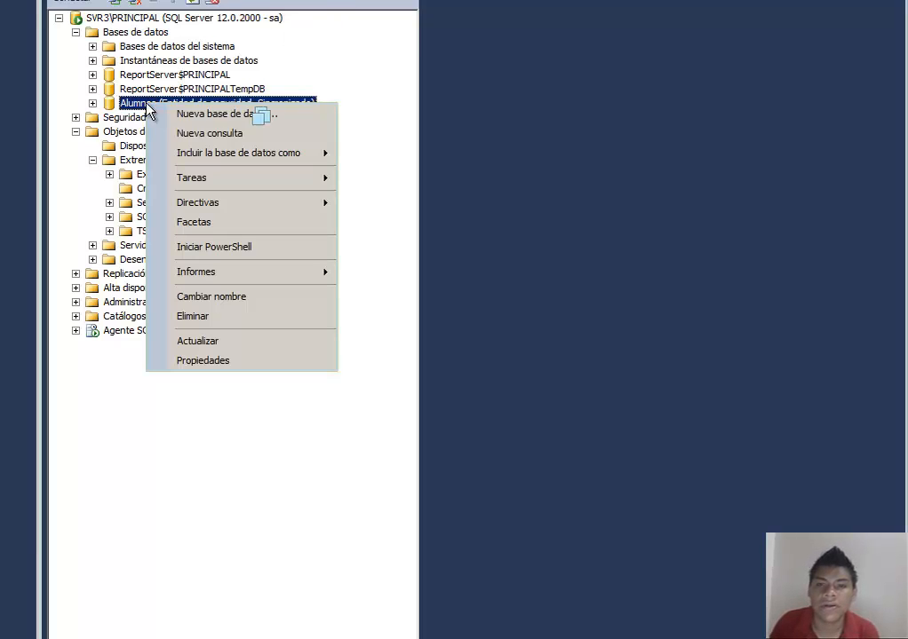
click(239, 181)
click(93, 104)
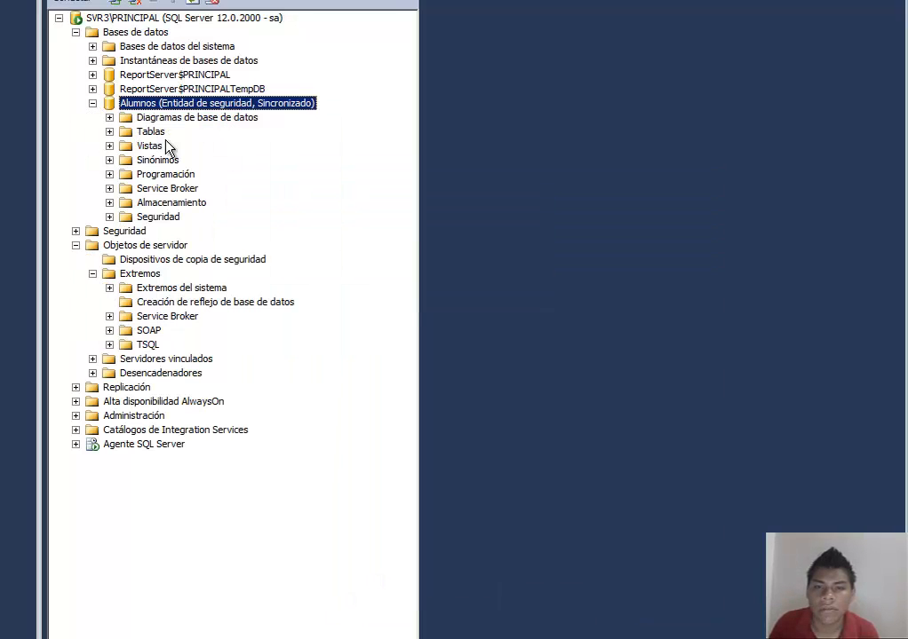
click(110, 131)
right_click(180, 175)
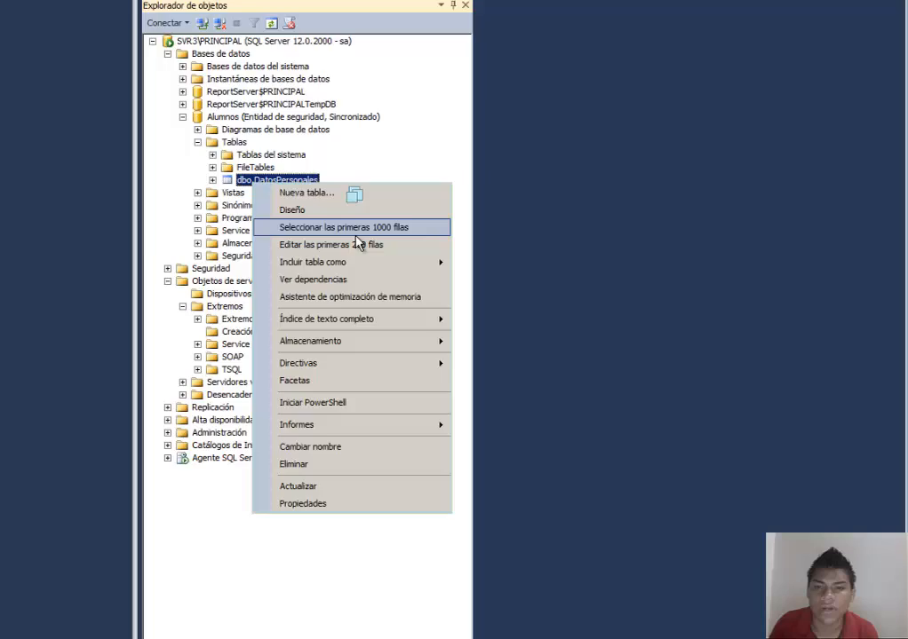
click(344, 227)
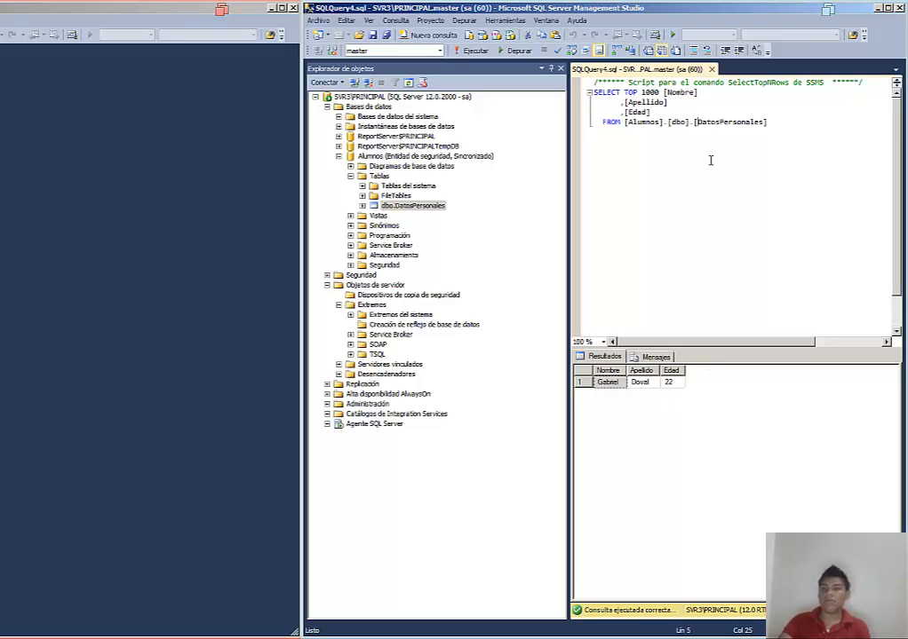
Step: In a new query on Alumnos, write an insert into DatosPersonales with two empty text values and age 21
drag(710, 122, 594, 93)
drag(755, 128, 536, 65)
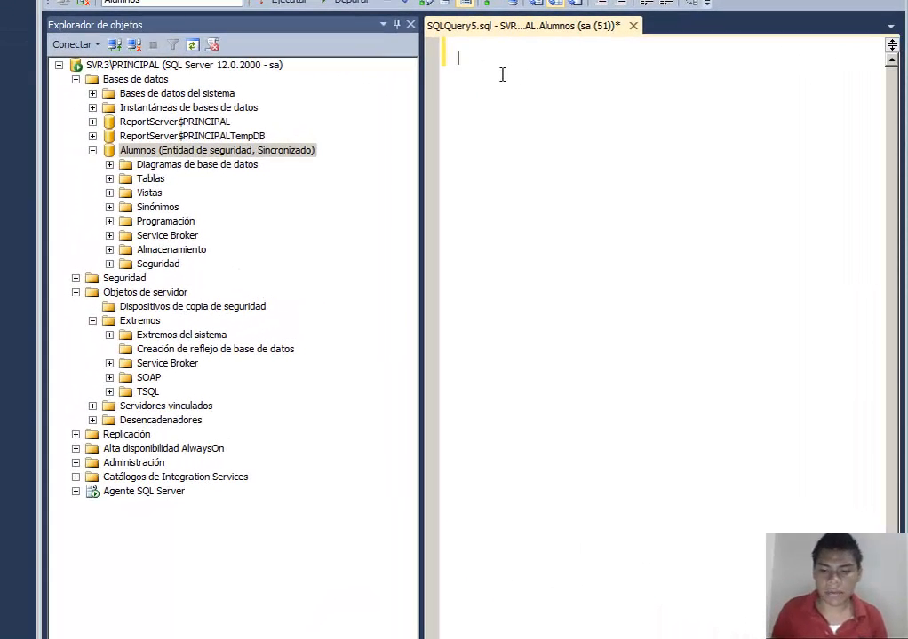
text(insert)
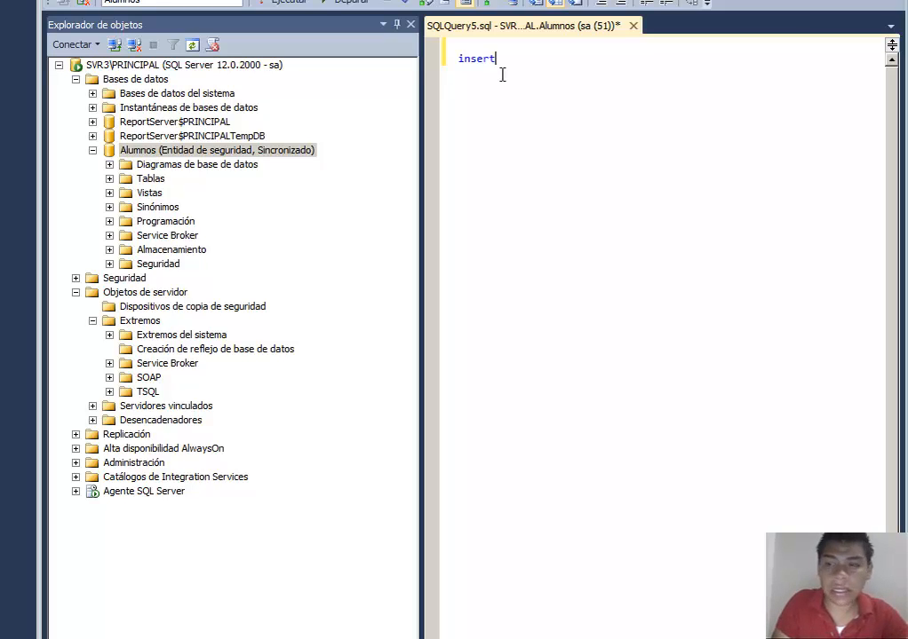
text( into)
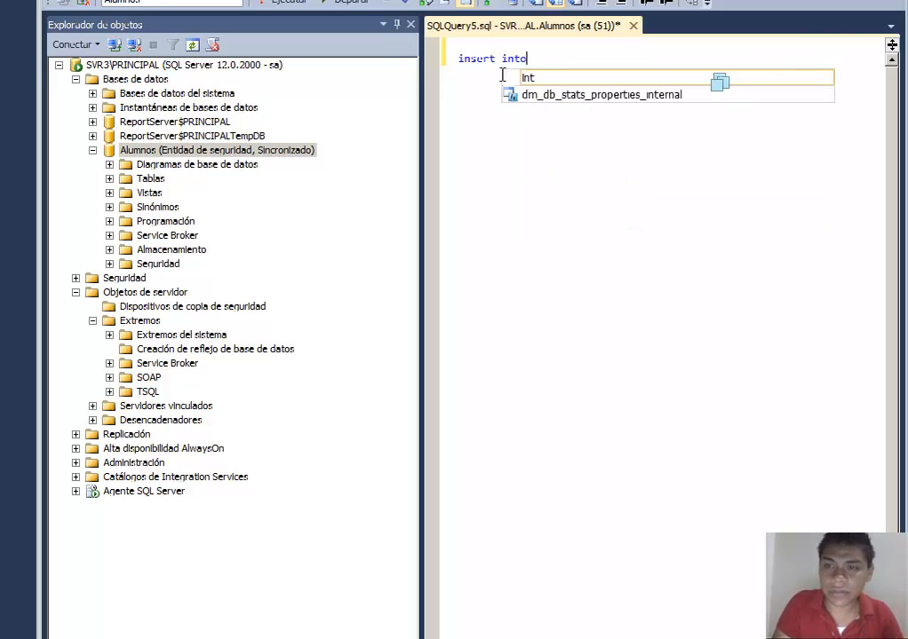
text( Da)
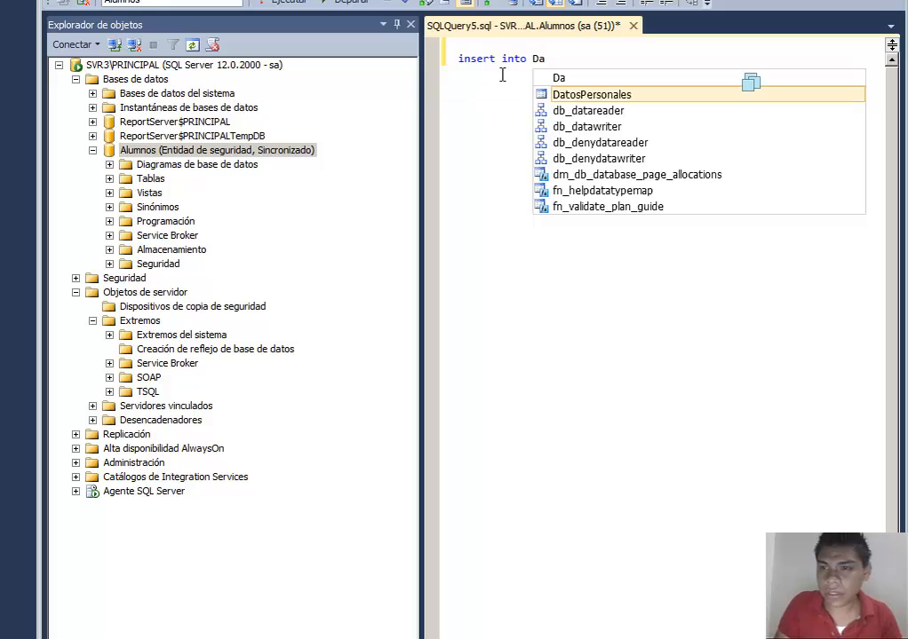
key(Tab)
text(values)
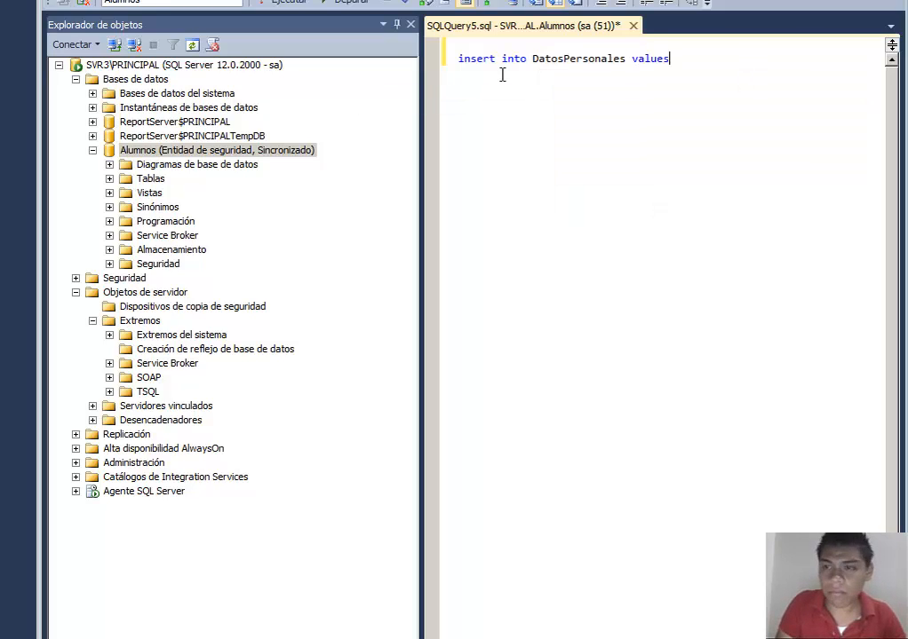
text( ())
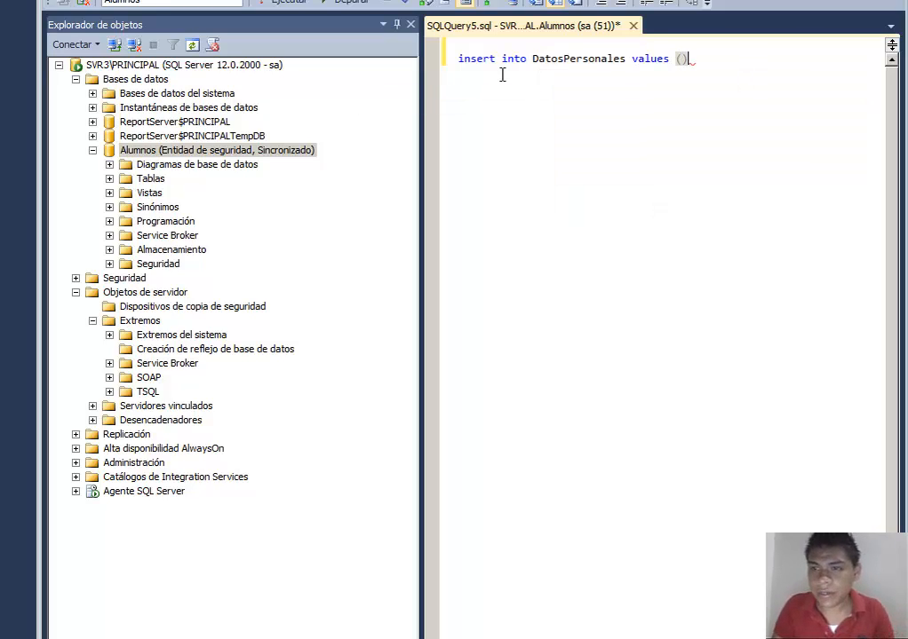
key(Left)
text('','',)
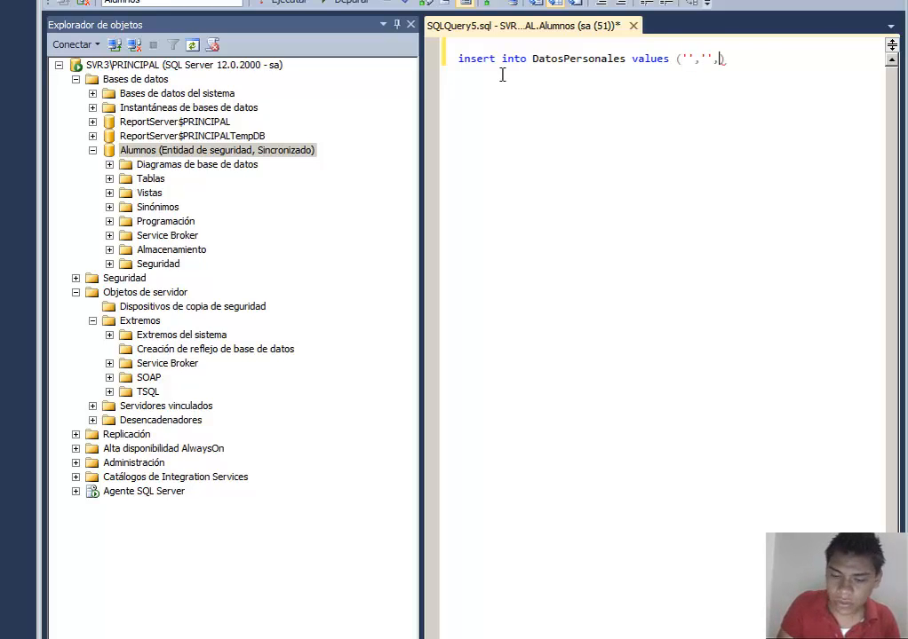
text(21)
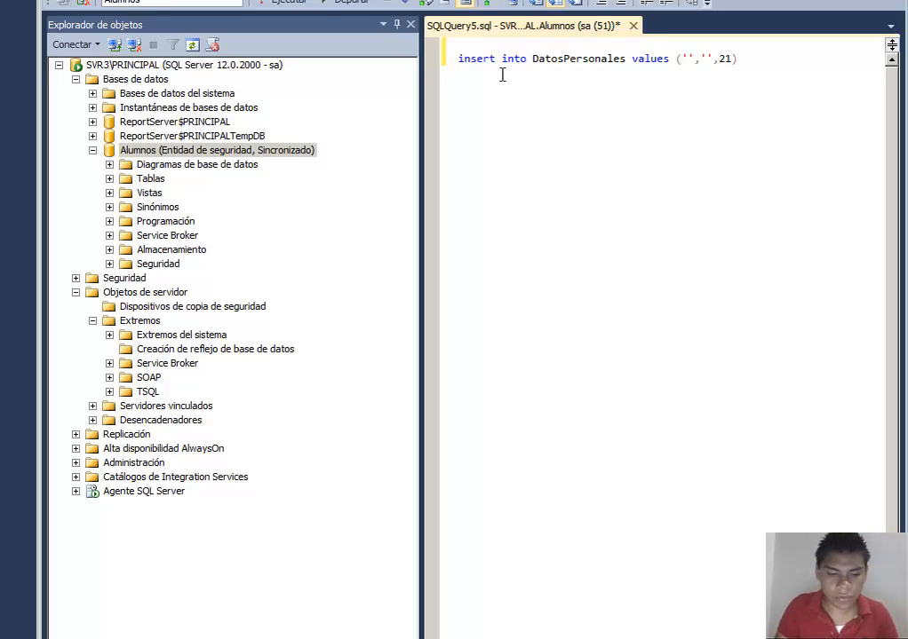
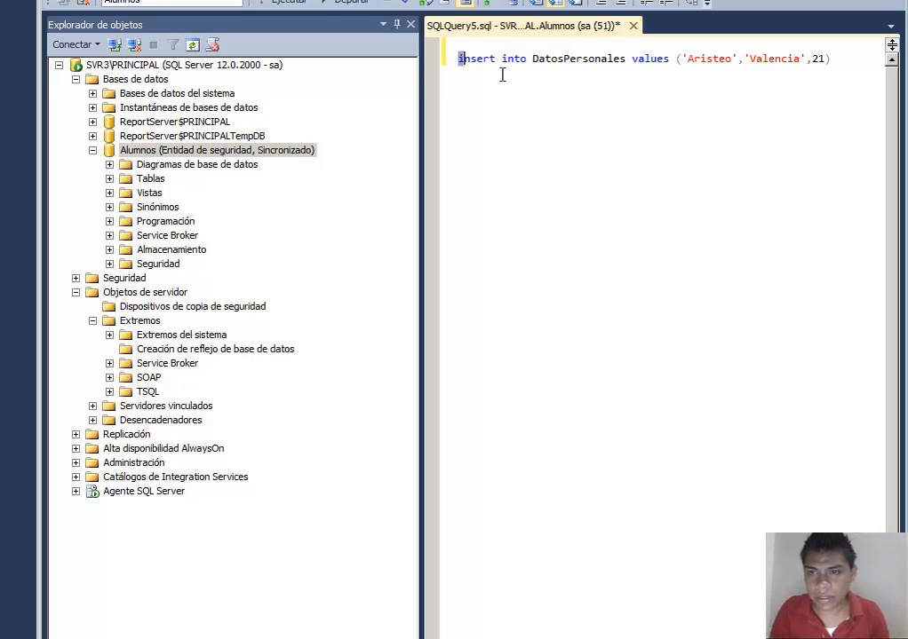
Step: Duplicate the insert statement onto a second line
key(shift+Right)
key(shift+Right)
key(shift+Right)
key(shift+Right)
key(shift+Right)
key(shift+Right)
key(shift+Right)
key(shift+Right)
key(shift+Right)
key(shift+Right)
key(shift+Right)
key(shift+Right)
key(shift+Right)
key(shift+Right)
key(shift+Right)
key(shift+Right)
key(shift+Right)
key(shift+Right)
key(shift+Right)
key(shift+Right)
key(shift+Right)
key(shift+Right)
key(shift+Right)
key(shift+Right)
key(shift+Right)
key(shift+Right)
key(shift+Right)
key(shift+Right)
key(shift+Right)
key(shift+Right)
key(shift+Right)
key(shift+Right)
key(shift+Right)
key(shift+Right)
key(shift+Right)
key(shift+Right)
key(shift+Right)
key(shift+Right)
key(shift+Right)
key(shift+Right)
key(ctrl+c)
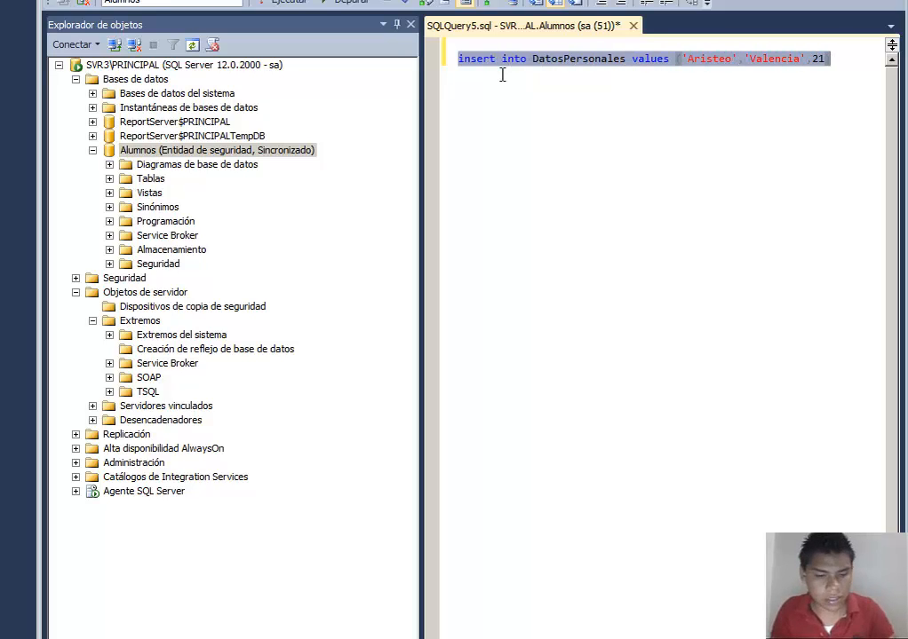
key(Right)
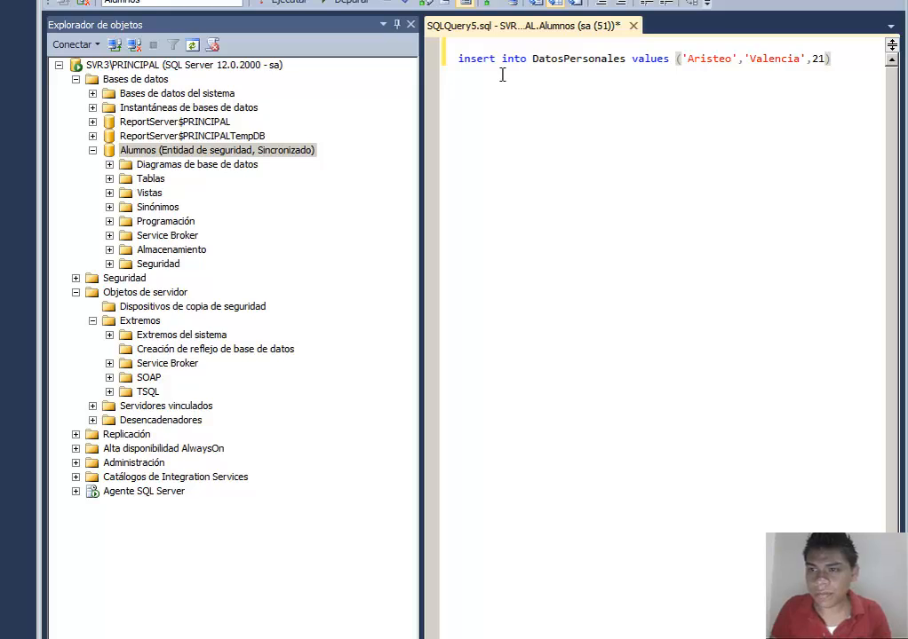
key(Return)
key(ctrl+v)
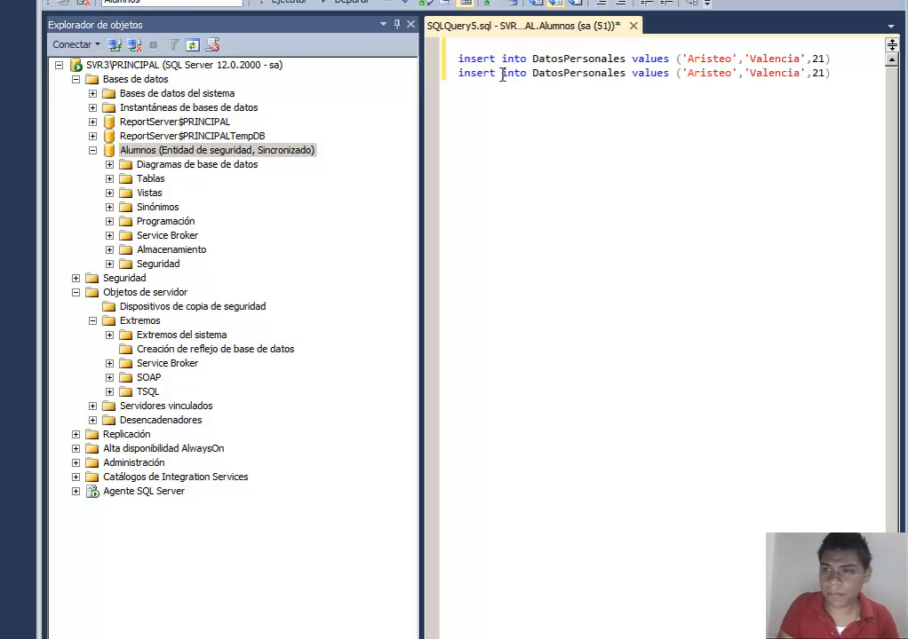
key(Left)
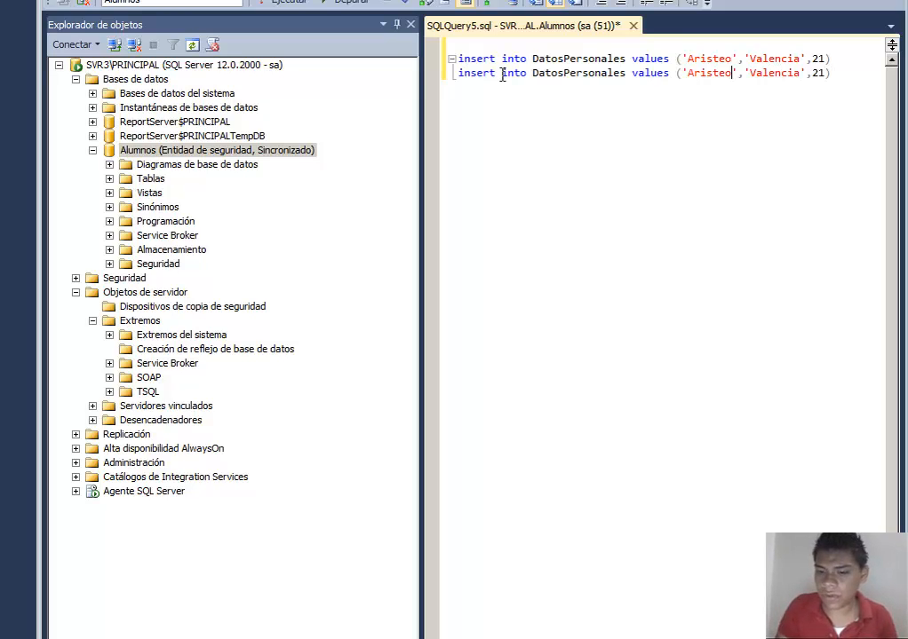
key(BackSpace)
key(BackSpace)
key(BackSpace)
key(BackSpace)
key(BackSpace)
key(BackSpace)
key(BackSpace)
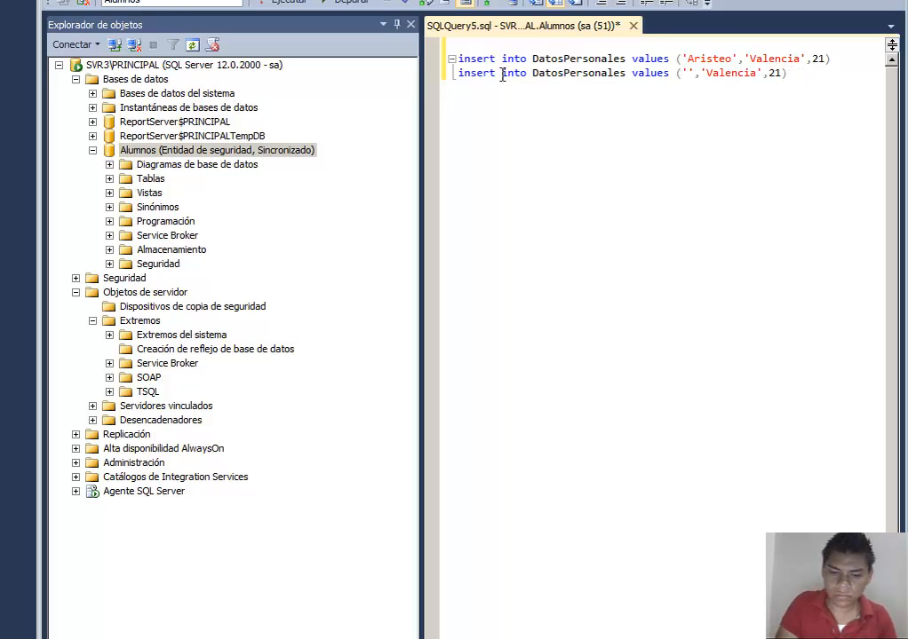
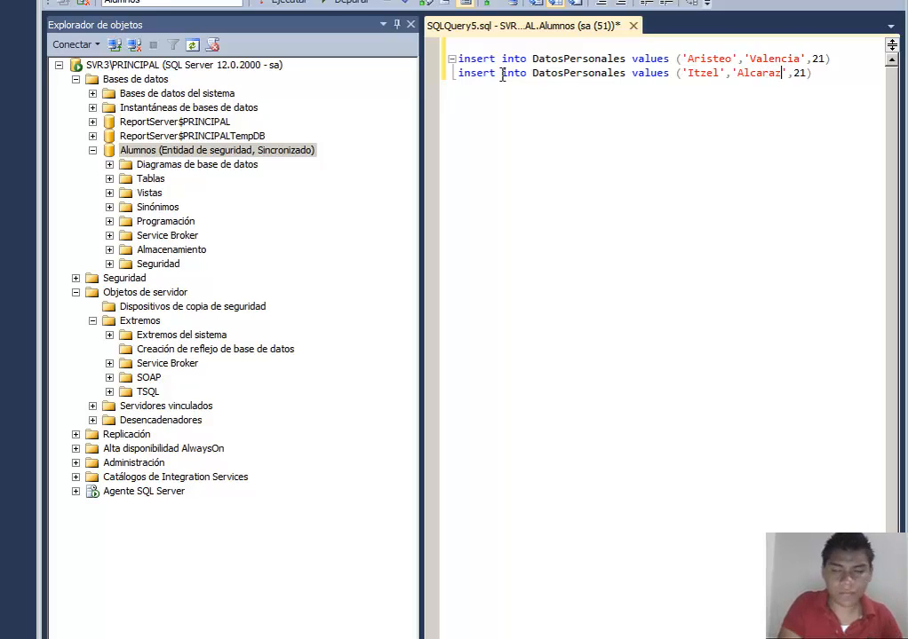
Step: Select both insert statements and execute them
click(453, 59)
click(453, 58)
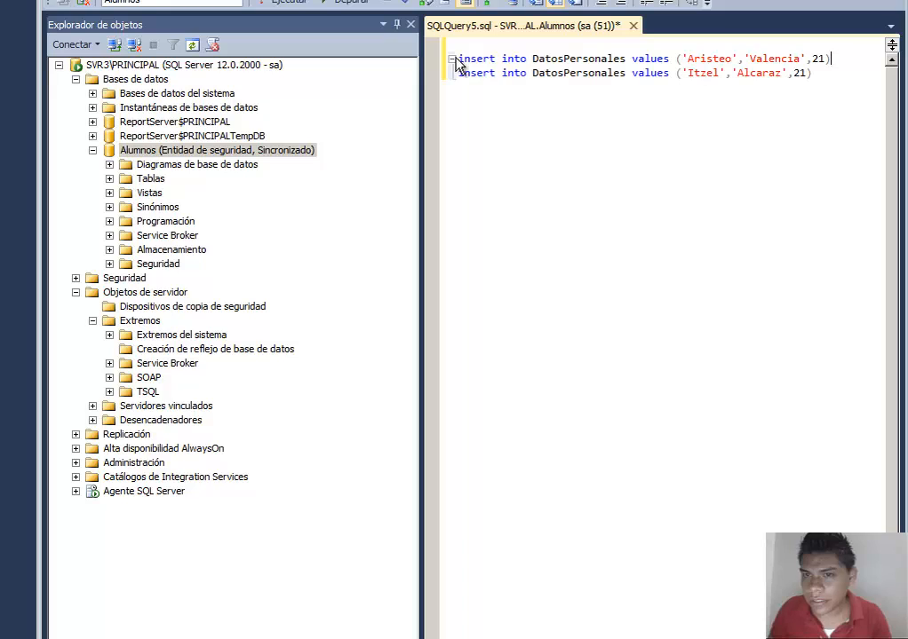
drag(458, 58, 842, 91)
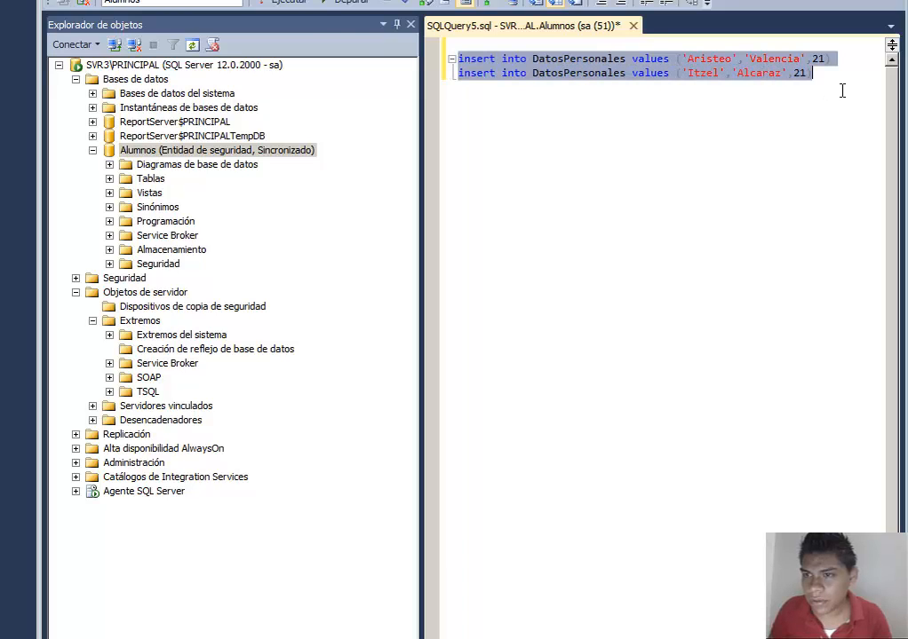
click(297, 5)
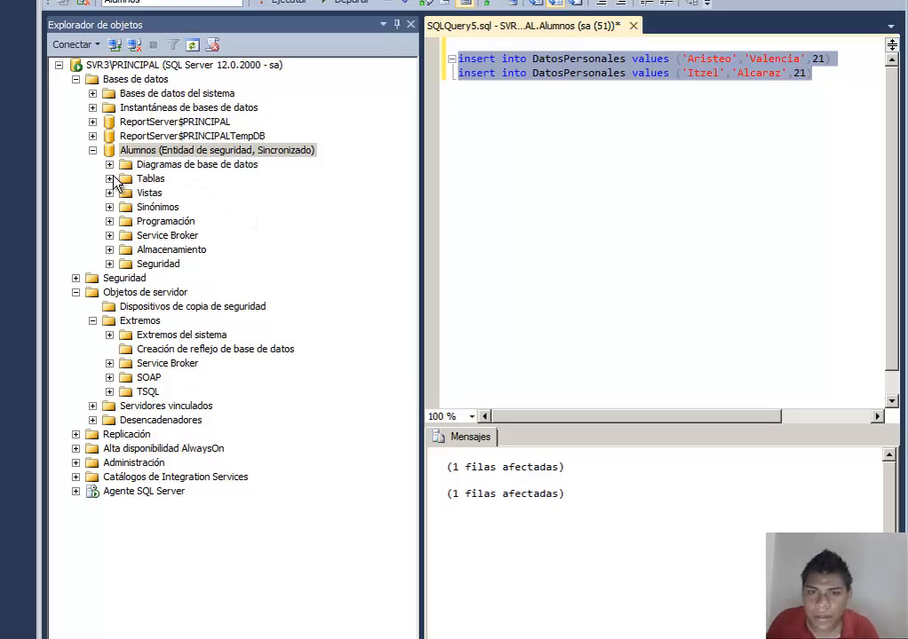
Step: Select the top 1000 rows of the DatosPersonales table on the principal to check the inserted records
click(110, 178)
right_click(167, 224)
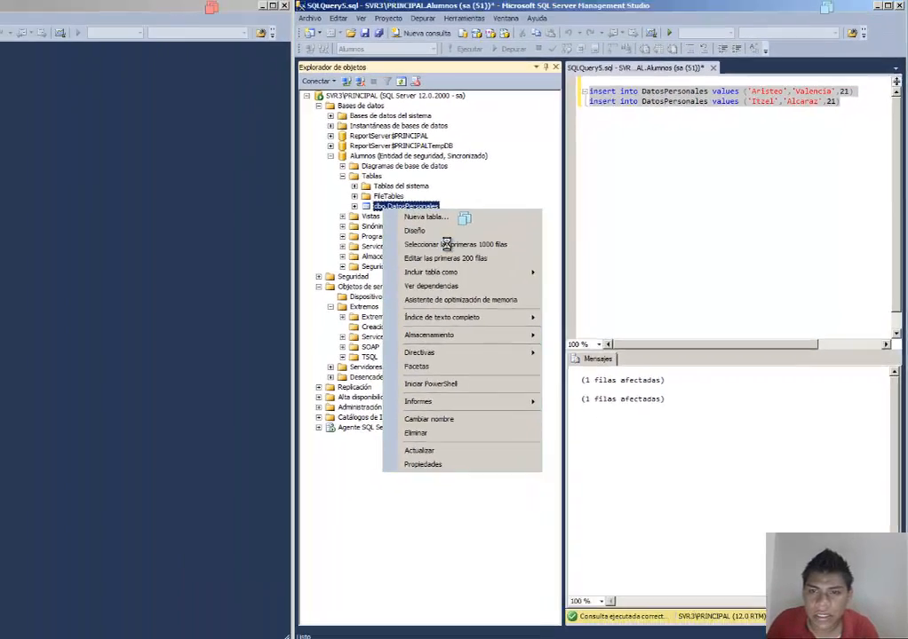
click(446, 244)
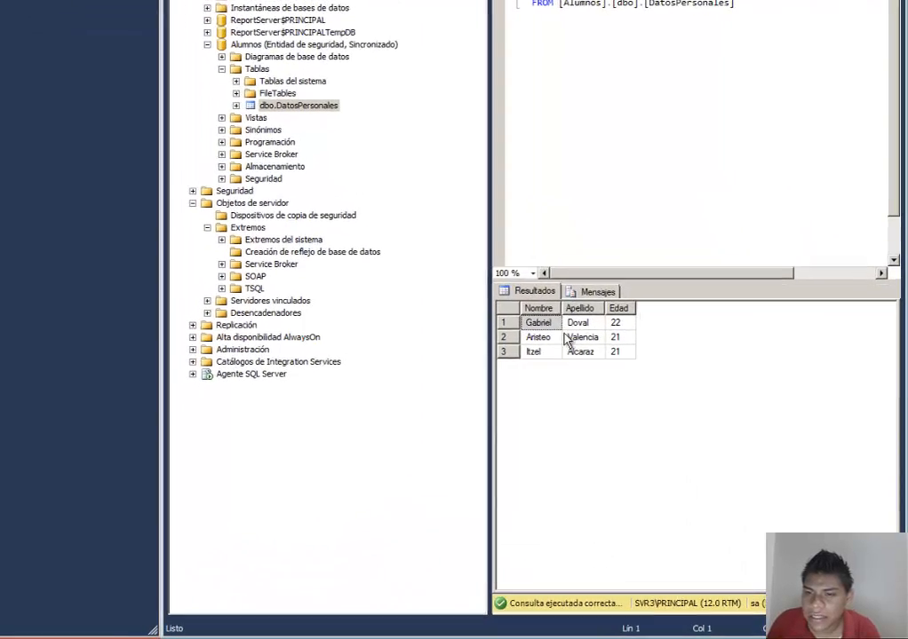
click(537, 338)
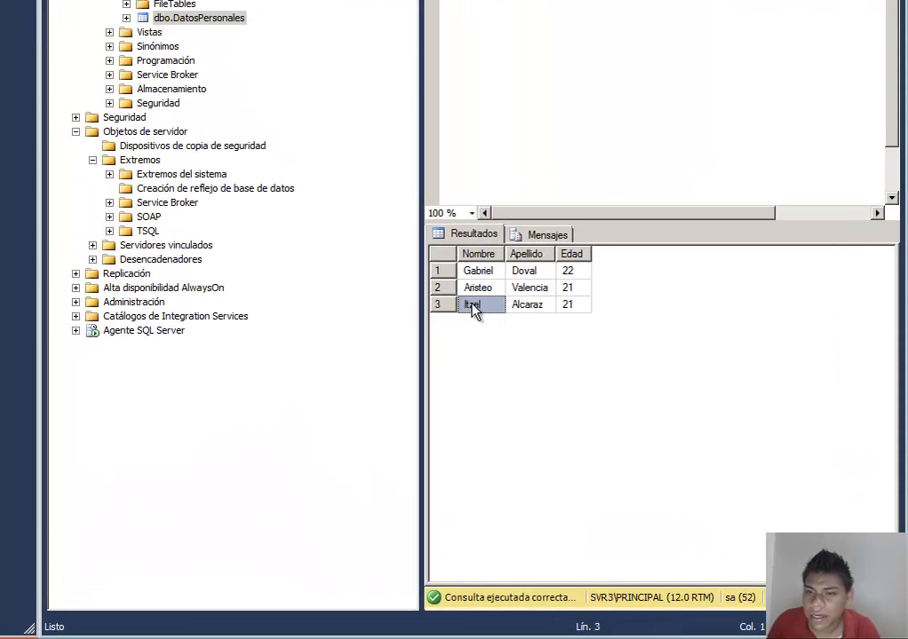
click(485, 304)
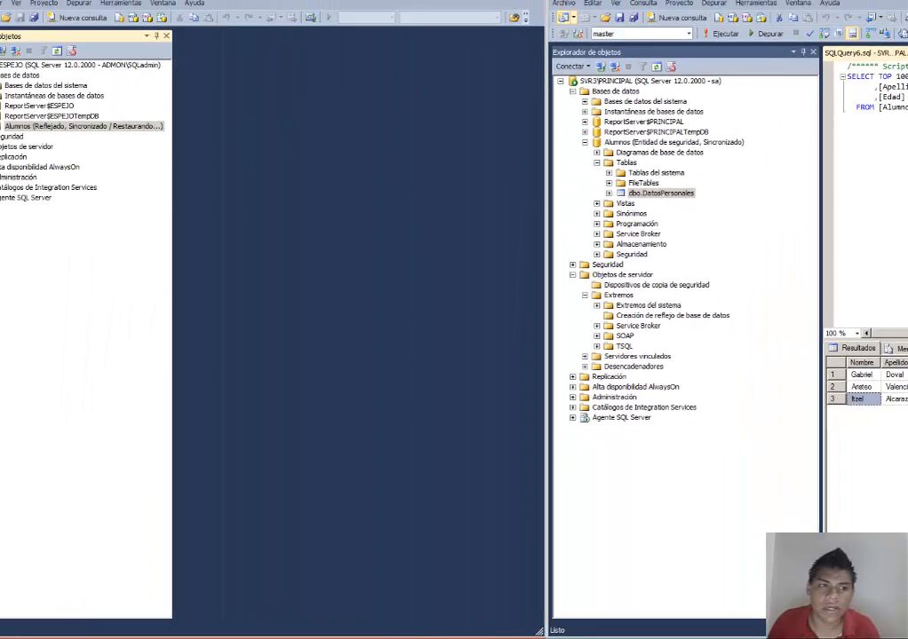
Step: Try to open the Alumnos database on the SVR2\ESPEJO mirror server and dismiss the error
click(38, 140)
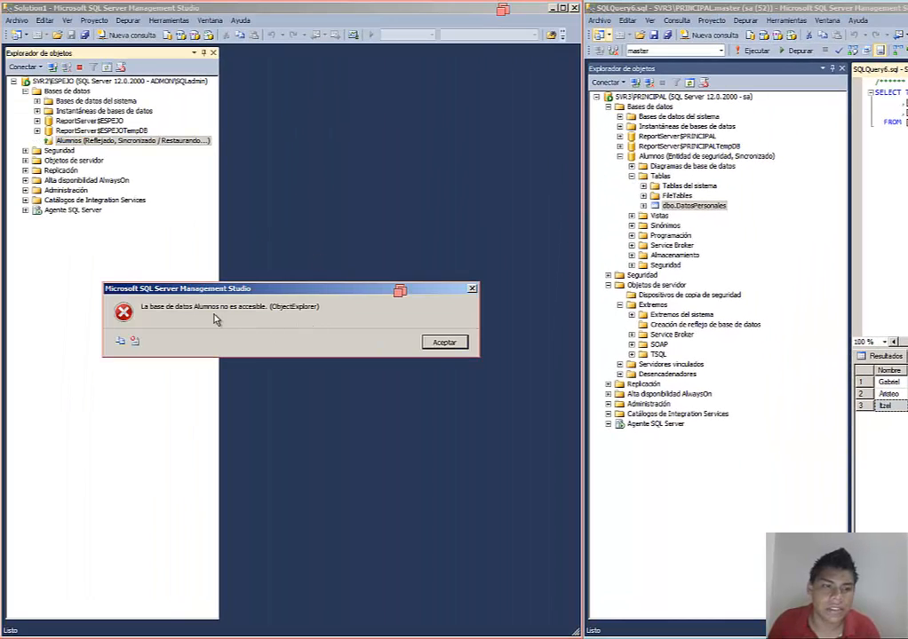
click(444, 342)
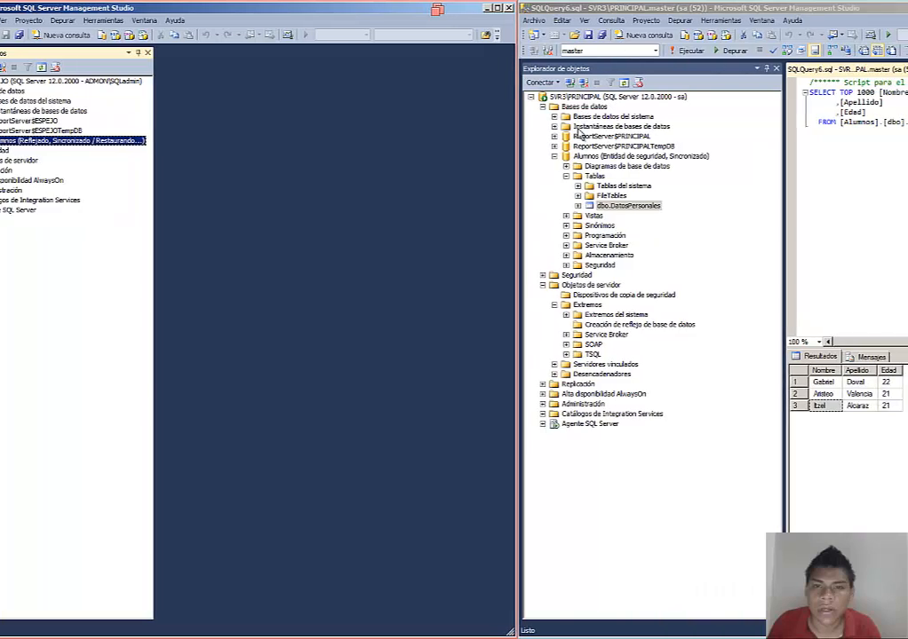
right_click(660, 108)
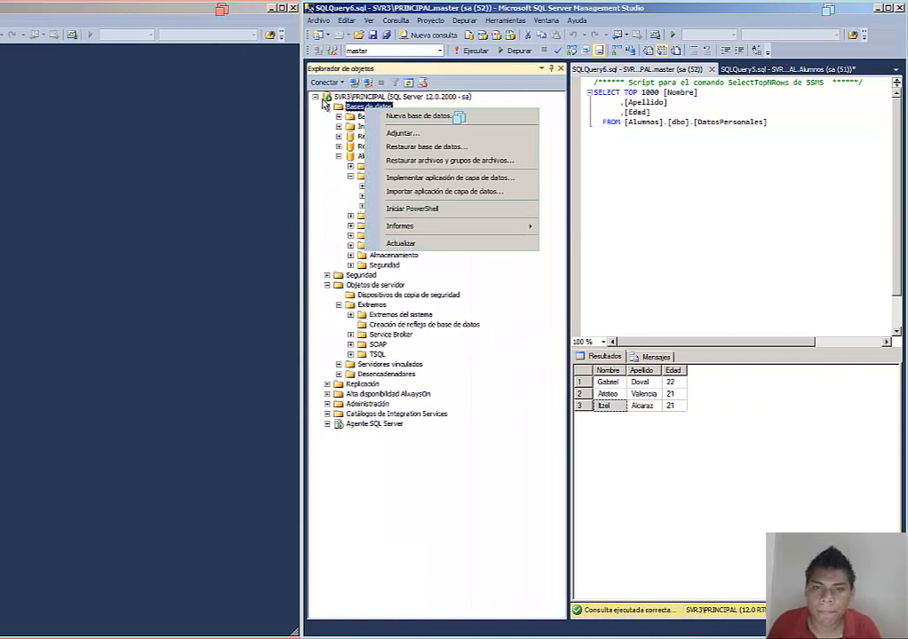
right_click(349, 96)
click(341, 243)
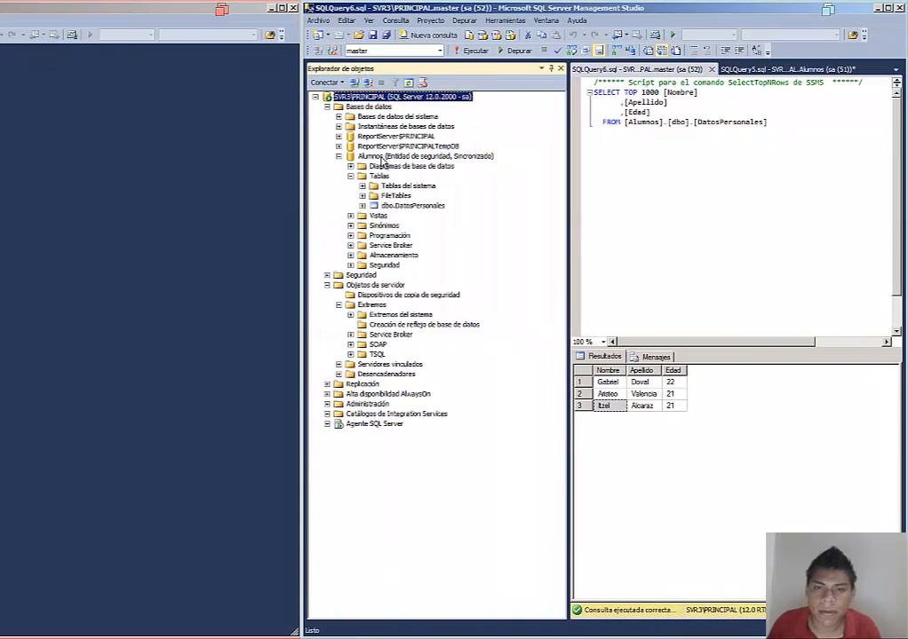
Step: Open the principal Alumnos database's mirroring properties and confirm a manual failover to the mirror
right_click(384, 156)
click(427, 334)
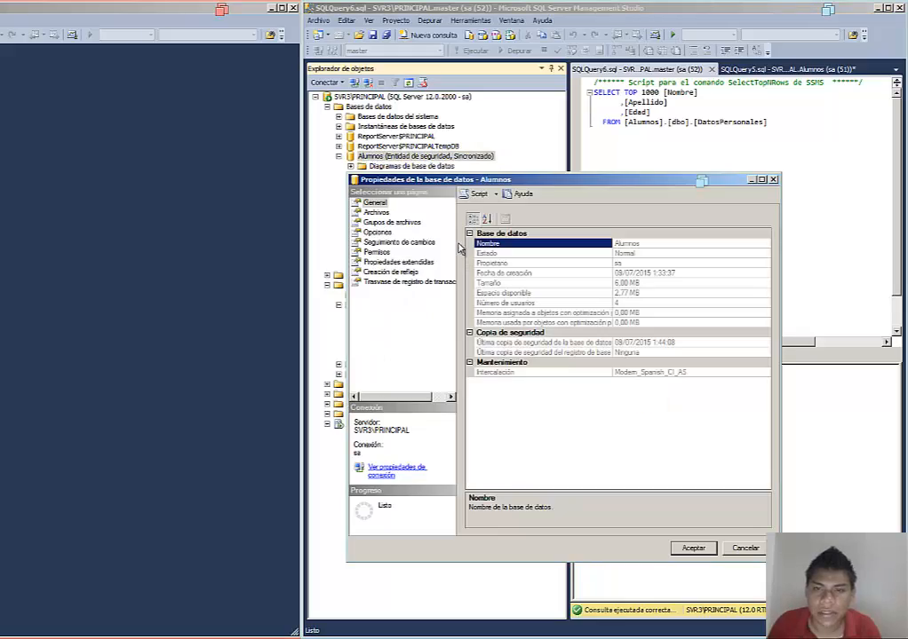
click(401, 263)
click(402, 272)
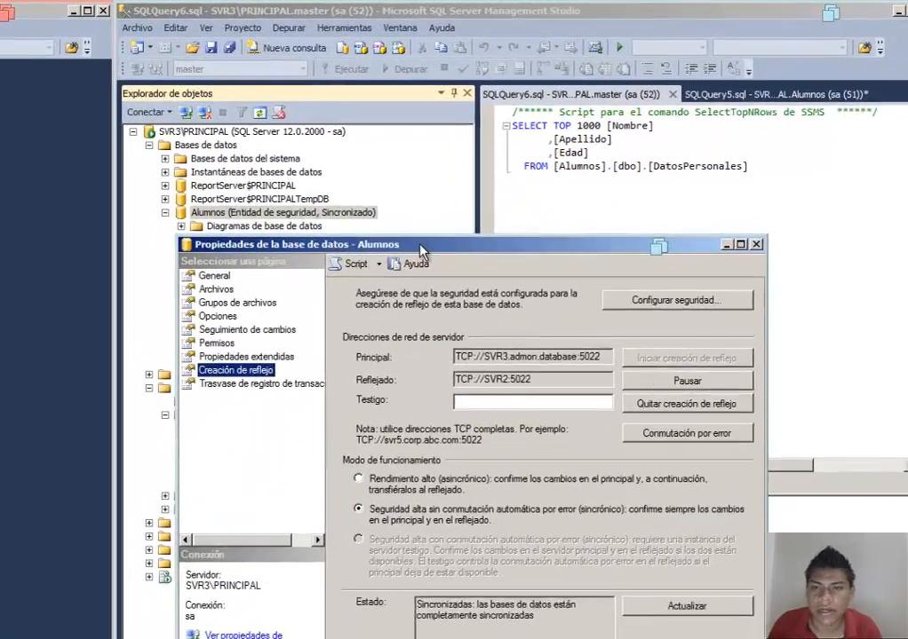
drag(420, 245, 384, 209)
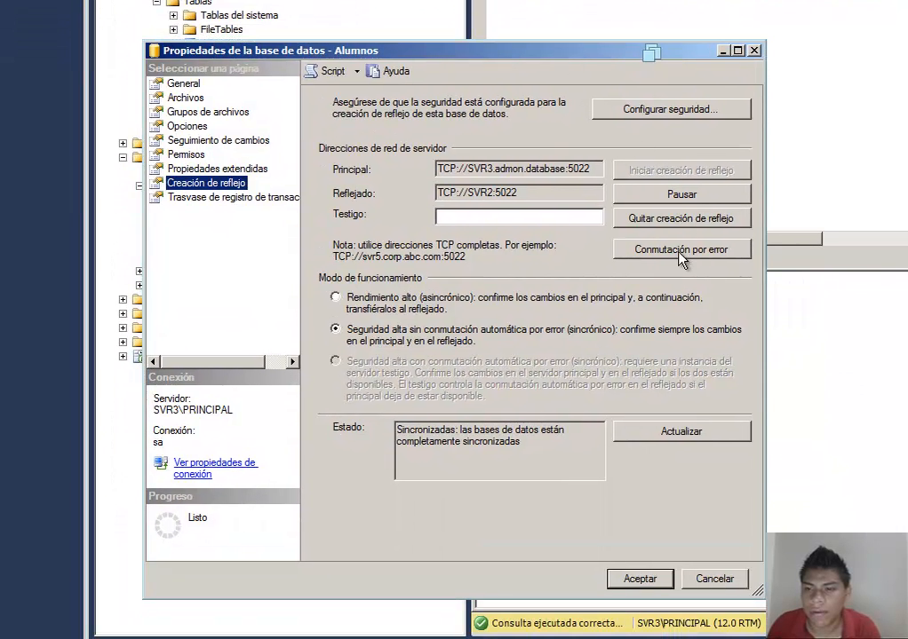
click(680, 250)
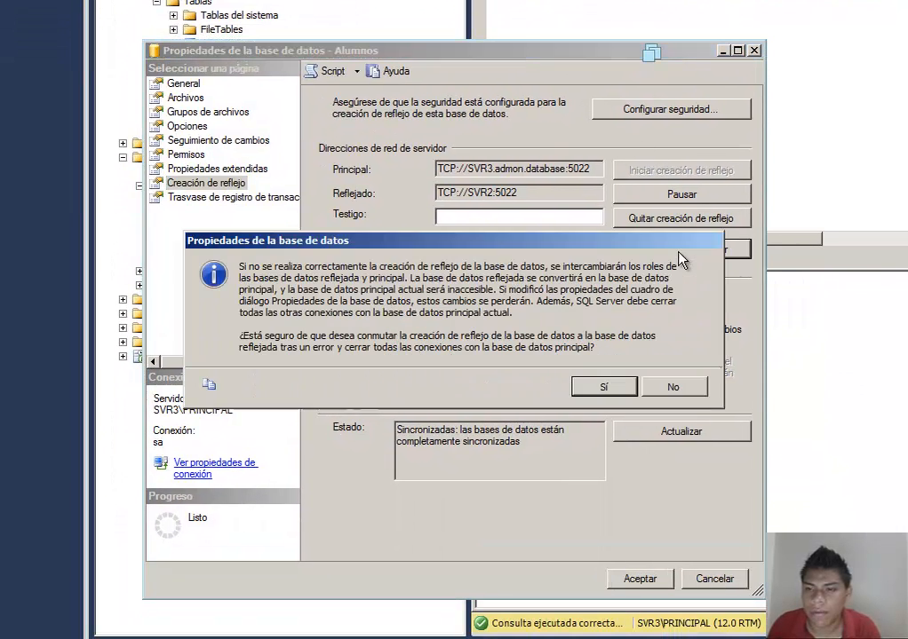
click(616, 385)
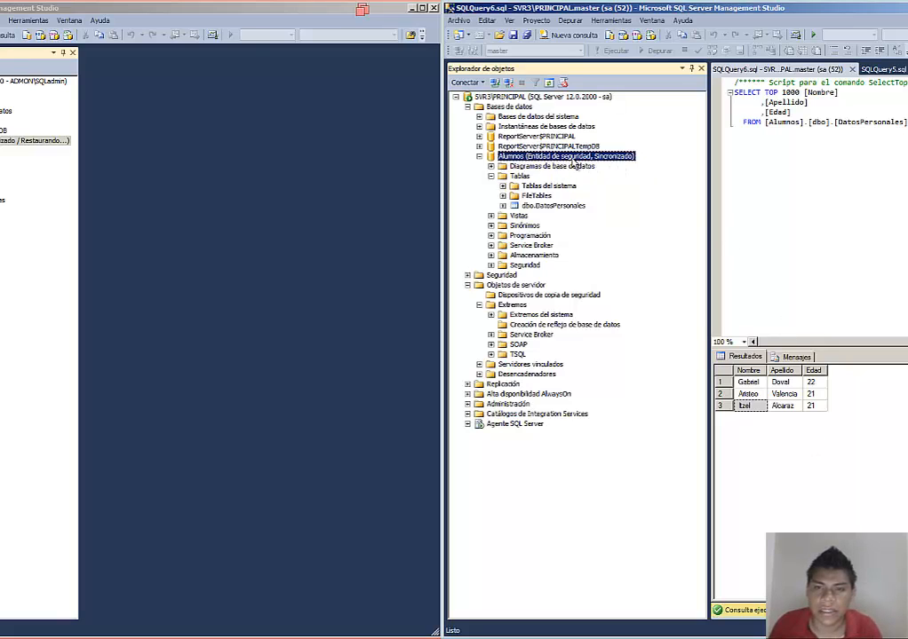
Step: Refresh the Alumnos database on both SVR3\PRINCIPAL and SVR2\ESPEJO
right_click(572, 157)
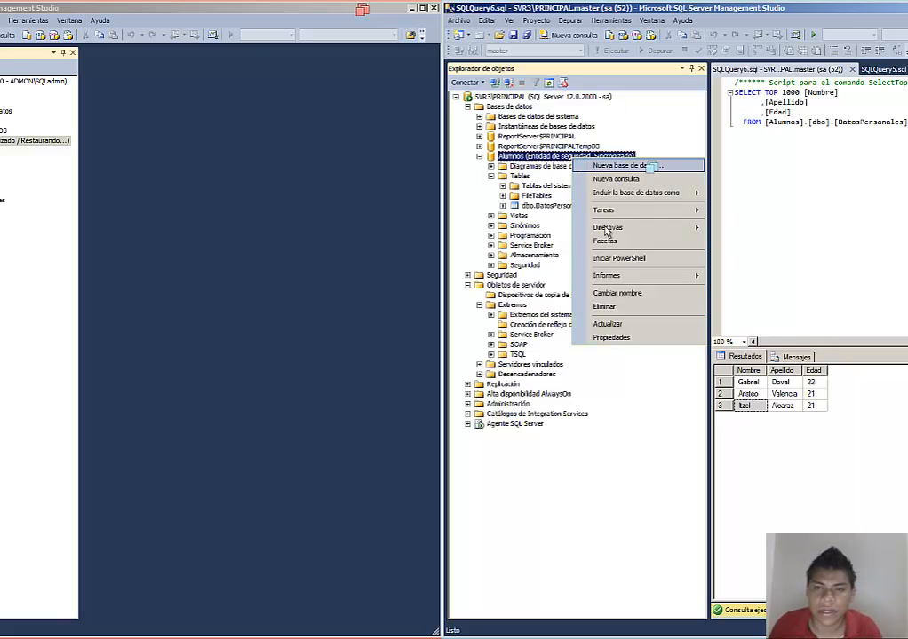
click(636, 326)
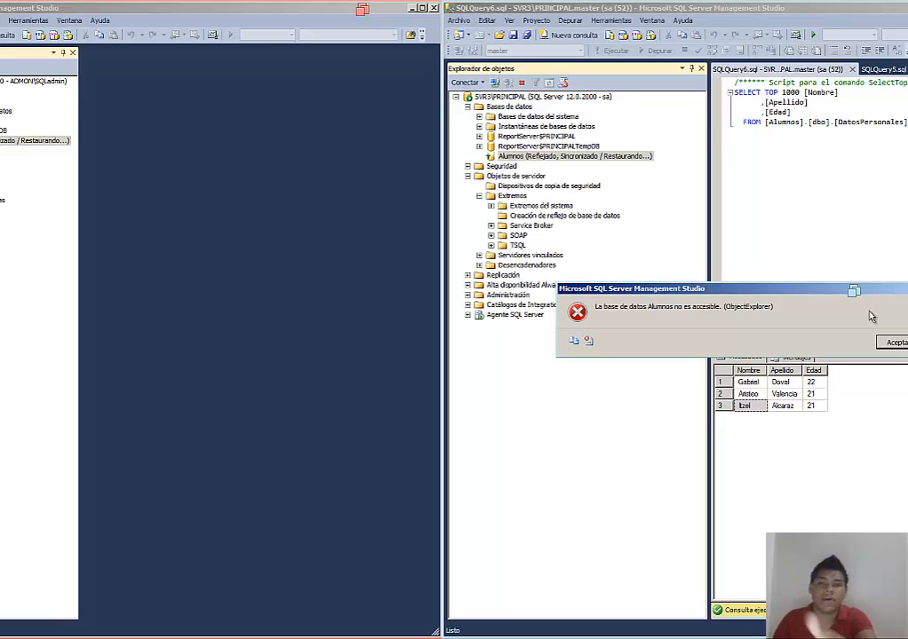
key(Return)
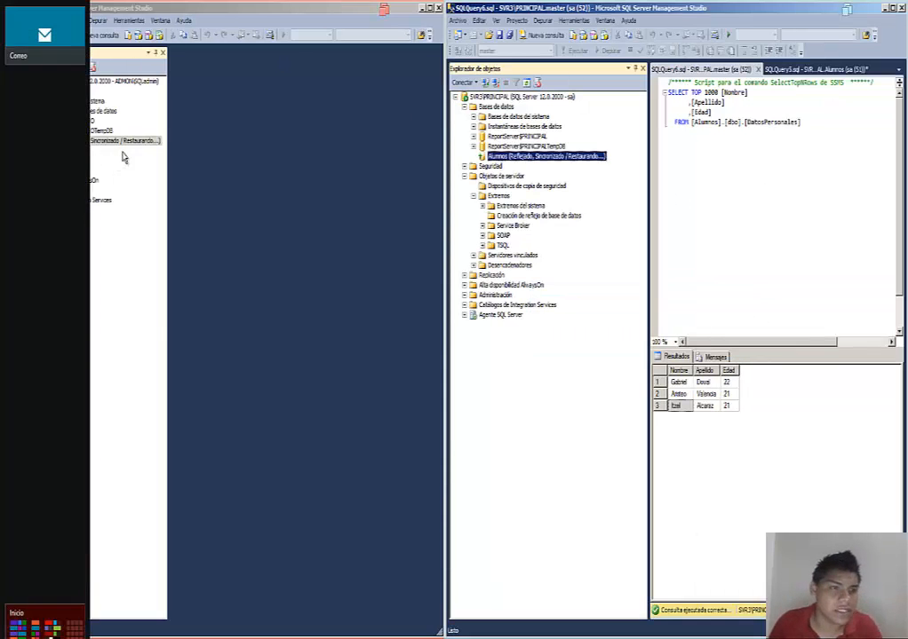
right_click(35, 139)
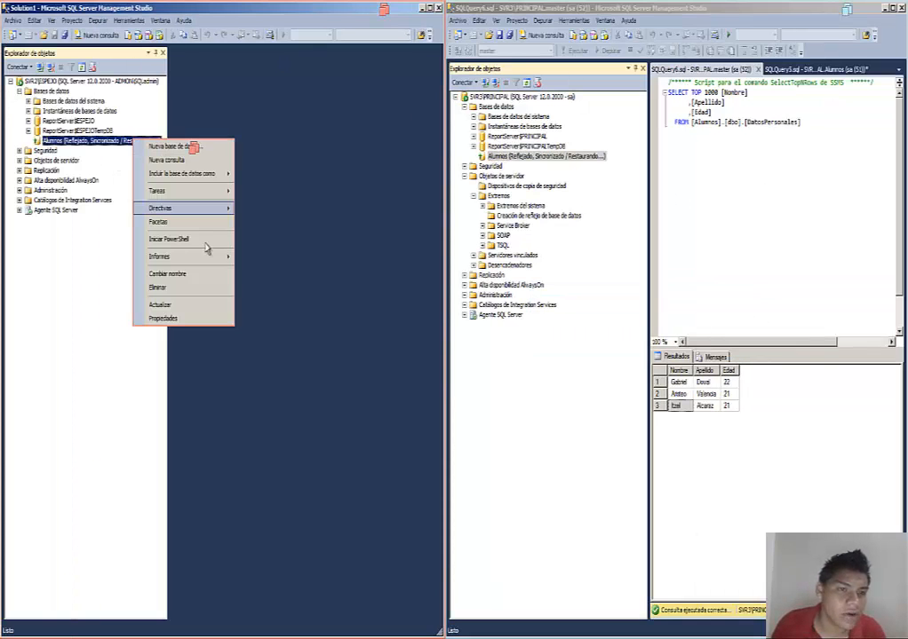
click(204, 306)
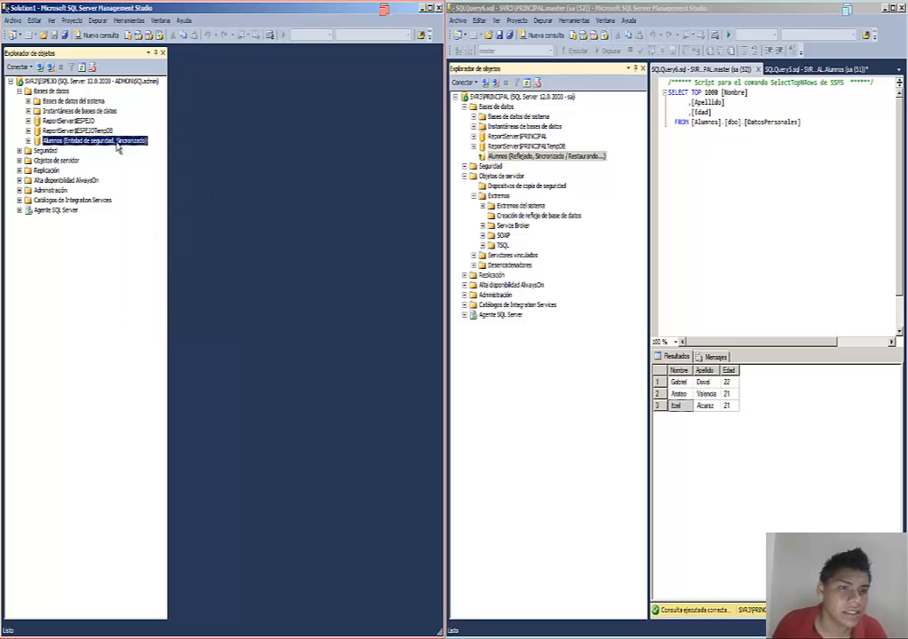
Step: Select the top 1000 rows of DatosPersonales on SVR2\ESPEJO to verify the mirrored records
click(28, 141)
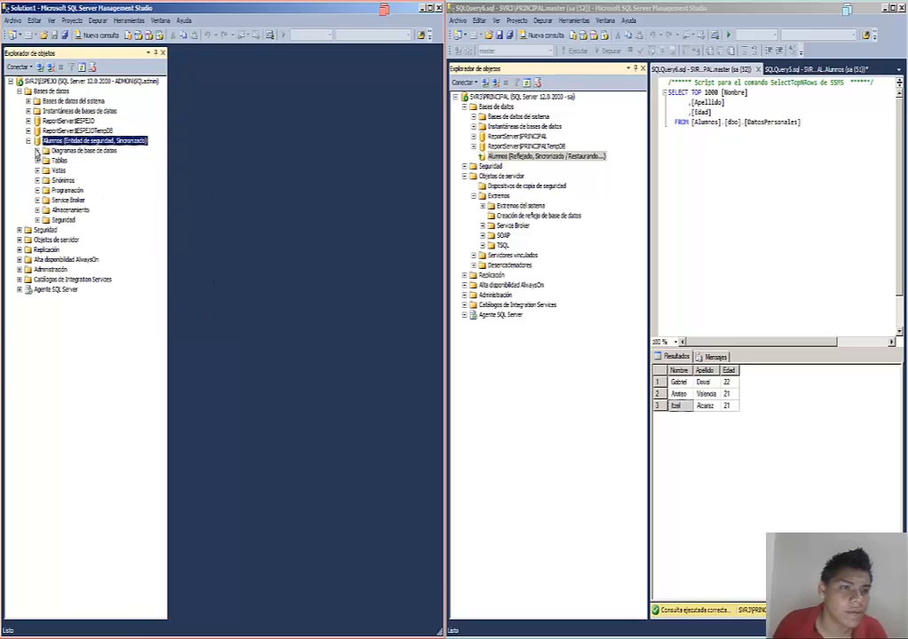
click(38, 160)
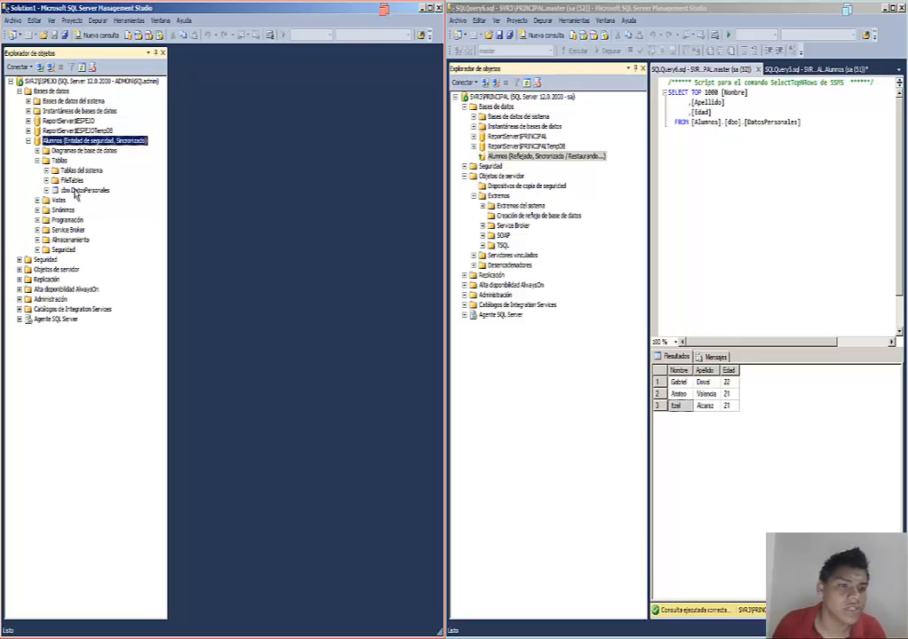
right_click(77, 191)
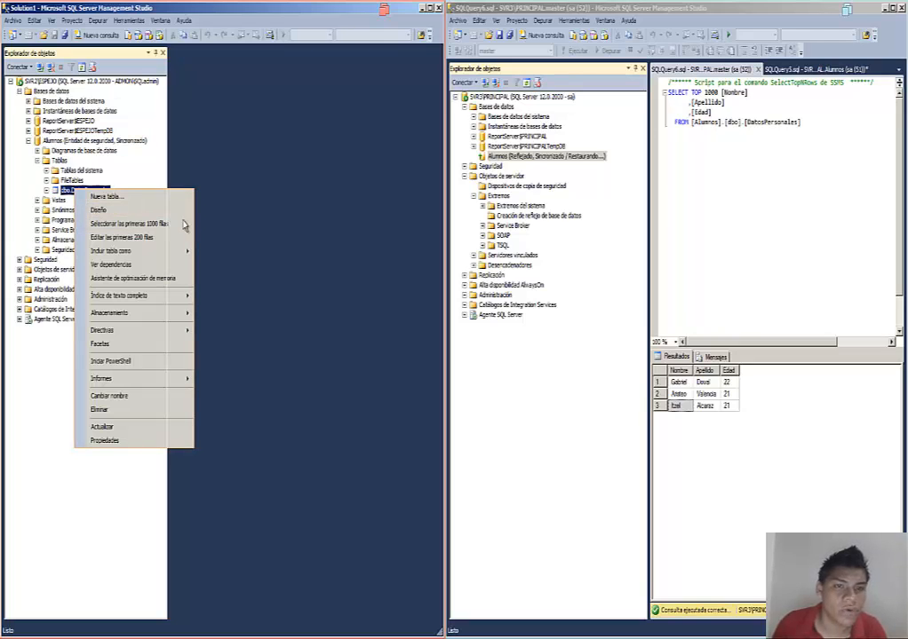
click(178, 225)
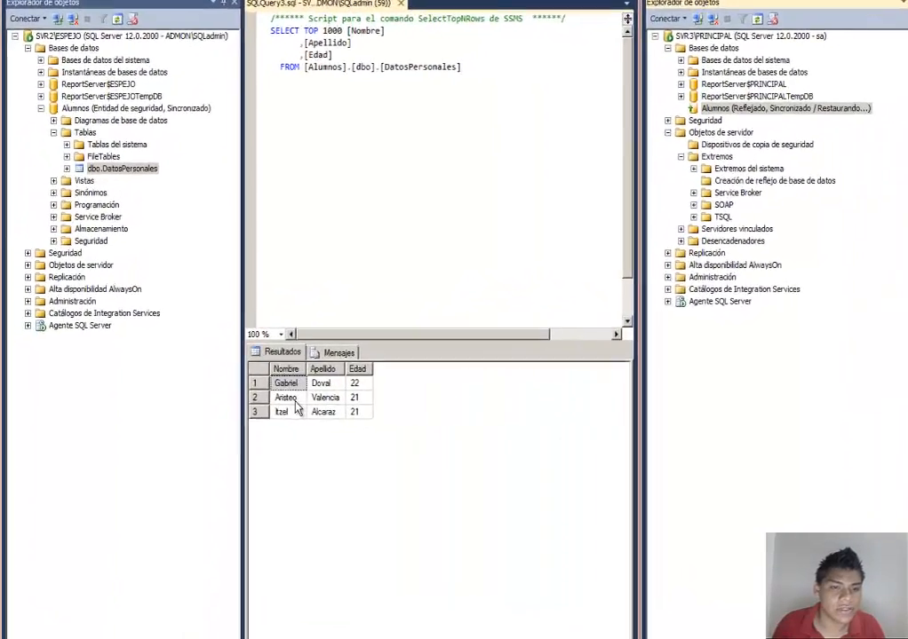
click(199, 395)
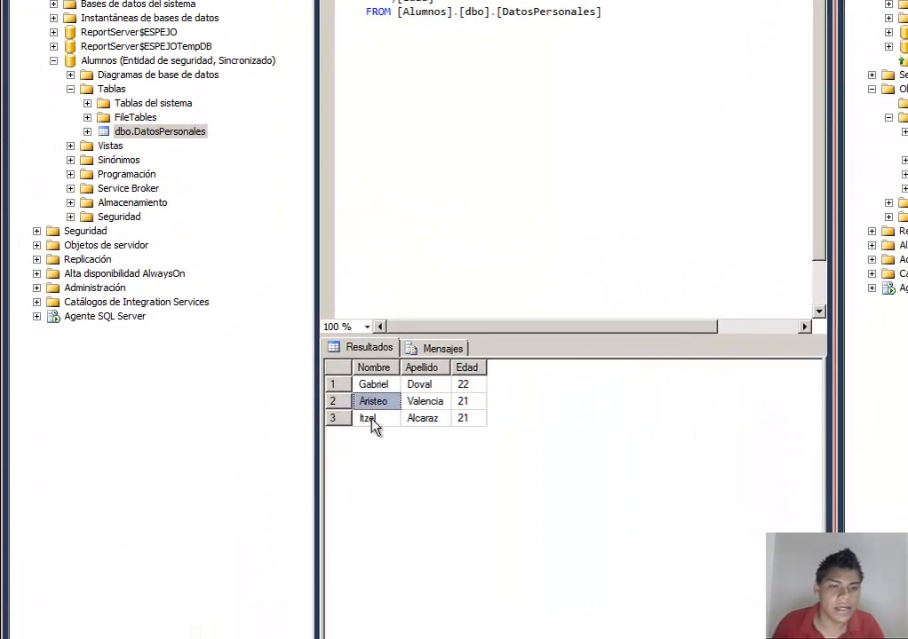
click(371, 420)
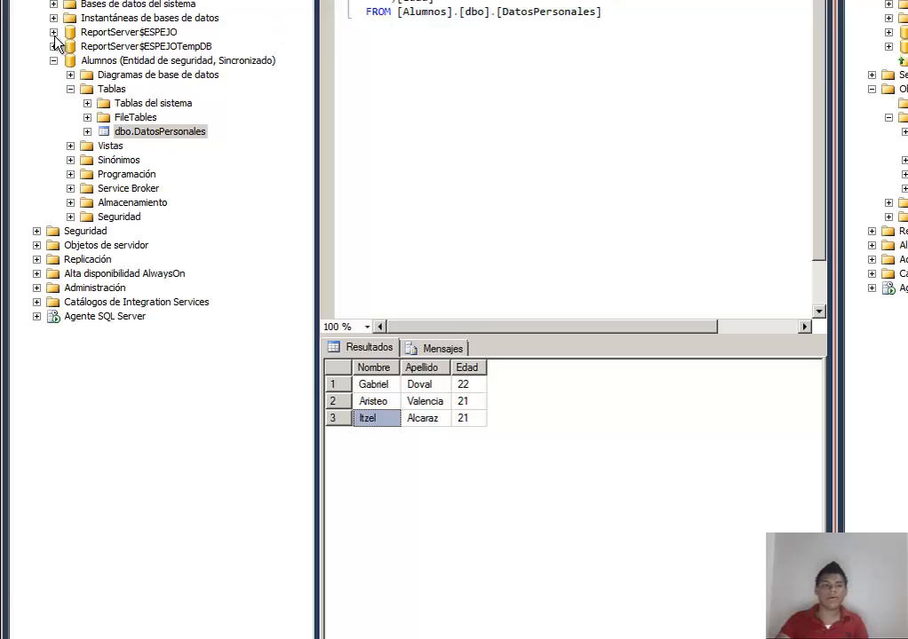
Step: Open the SVR2\ESPEJO Alumnos mirroring properties and confirm a failover back to SVR3\PRINCIPAL
right_click(91, 60)
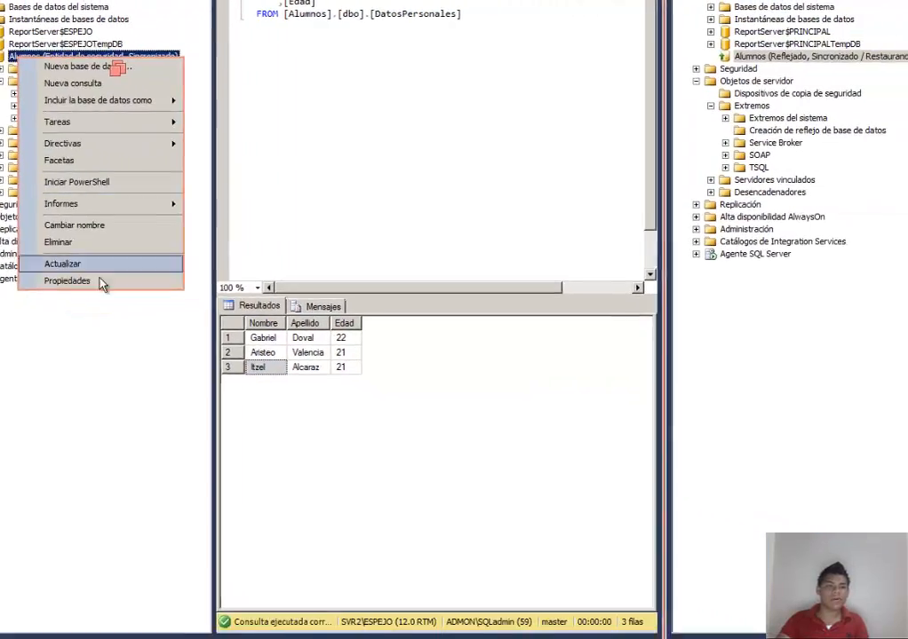
click(109, 285)
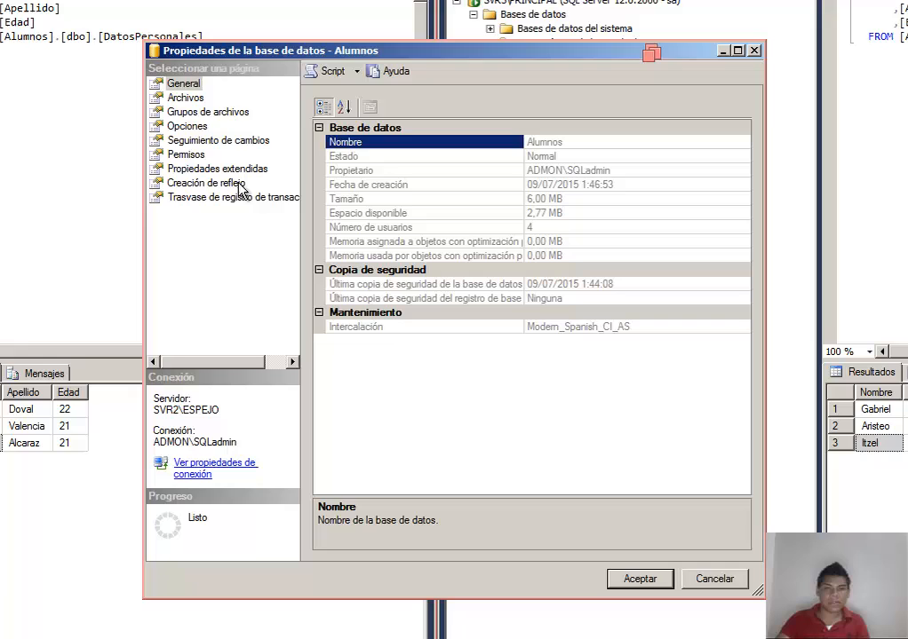
click(238, 186)
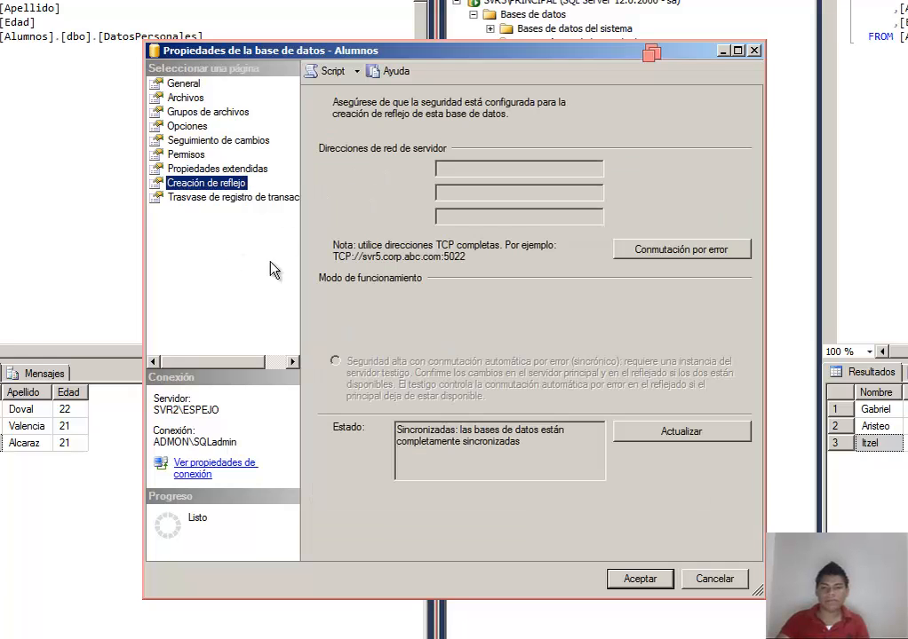
click(691, 256)
click(559, 366)
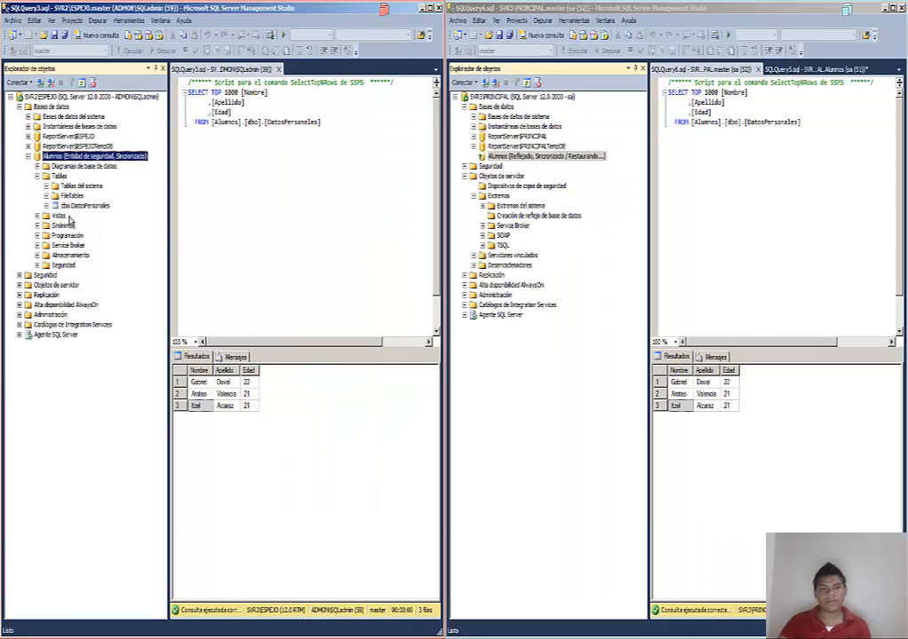
Step: Refresh the Alumnos database on each server to update its mirroring roles
right_click(75, 167)
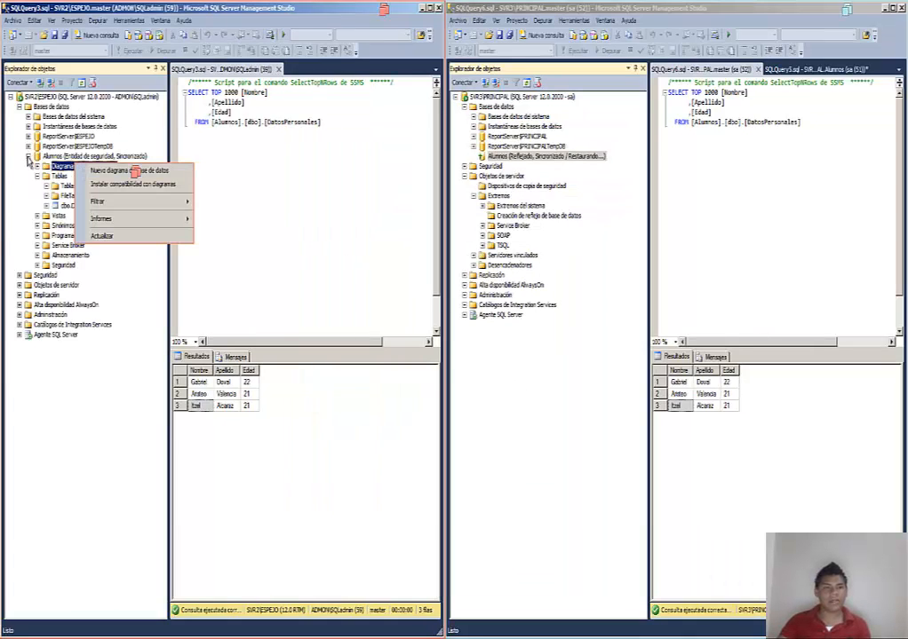
click(29, 157)
right_click(46, 157)
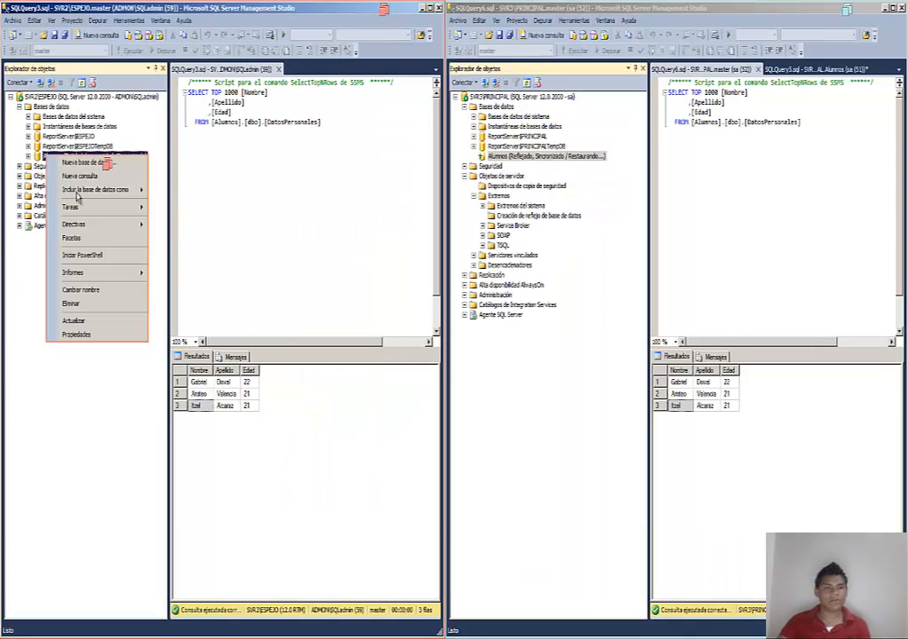
click(100, 323)
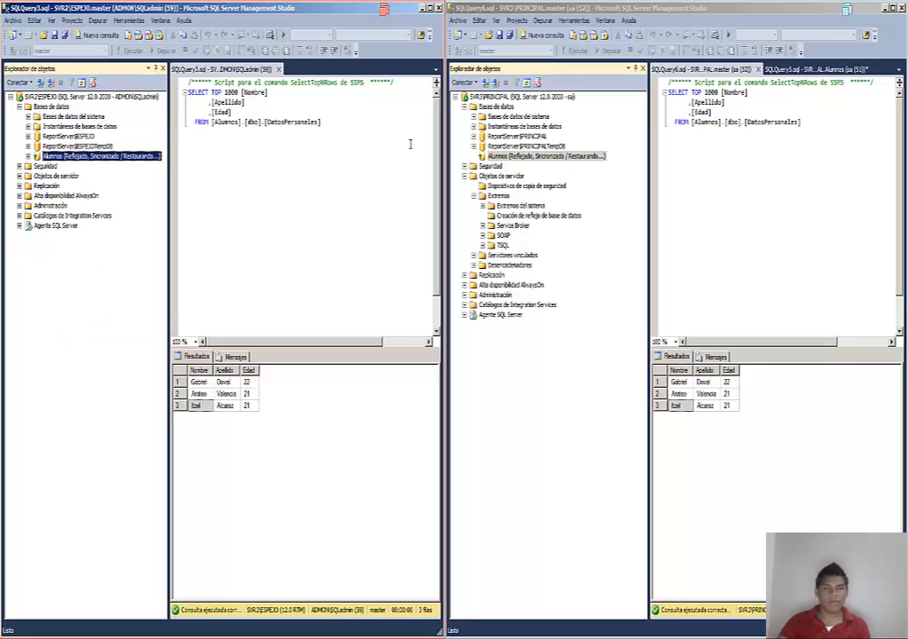
right_click(502, 155)
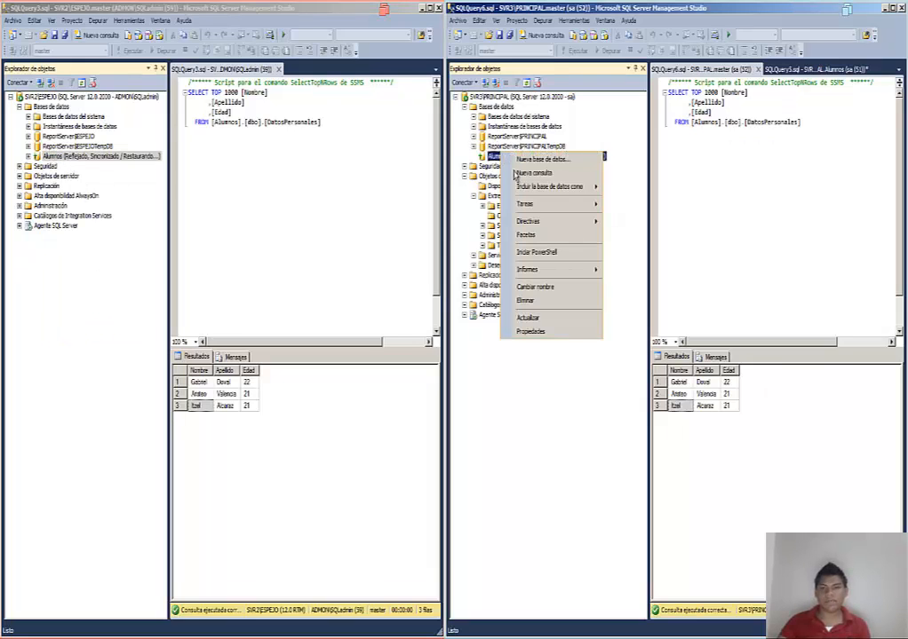
click(560, 319)
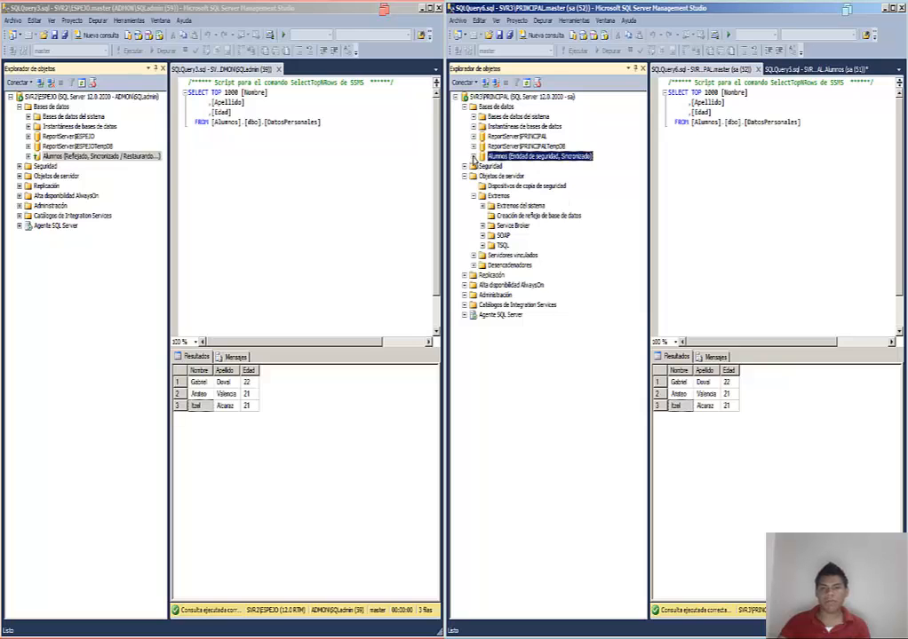
click(474, 157)
click(475, 156)
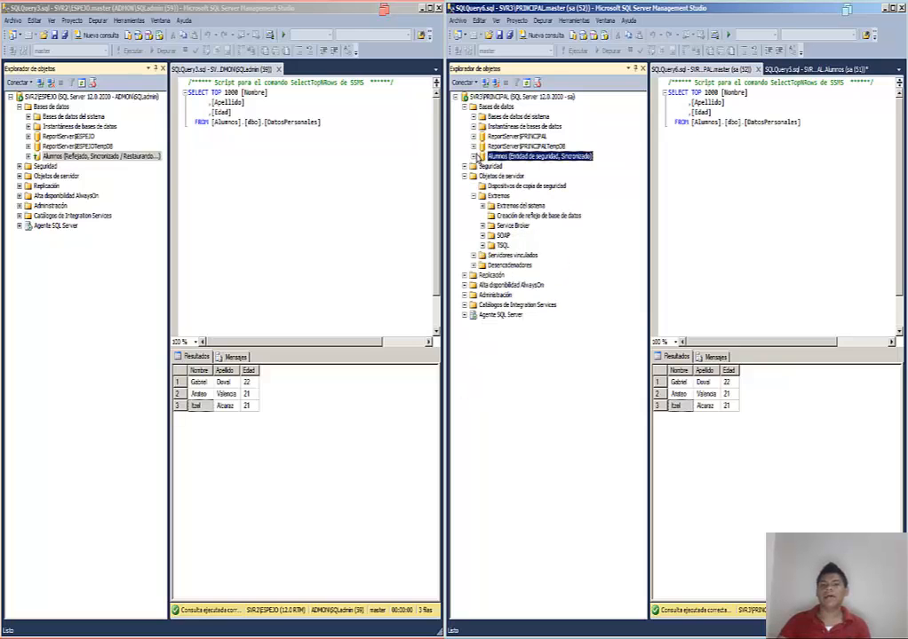